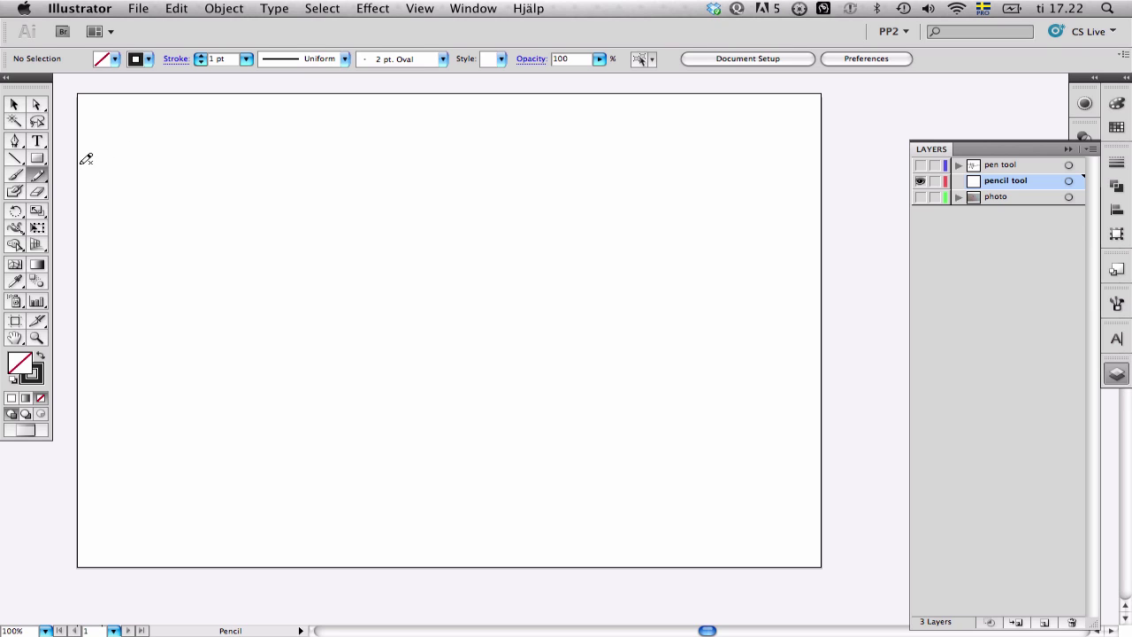
Step: Review the Pencil tool's tolerances and options, plus the stroke's cap and corner settings
double_click(38, 174)
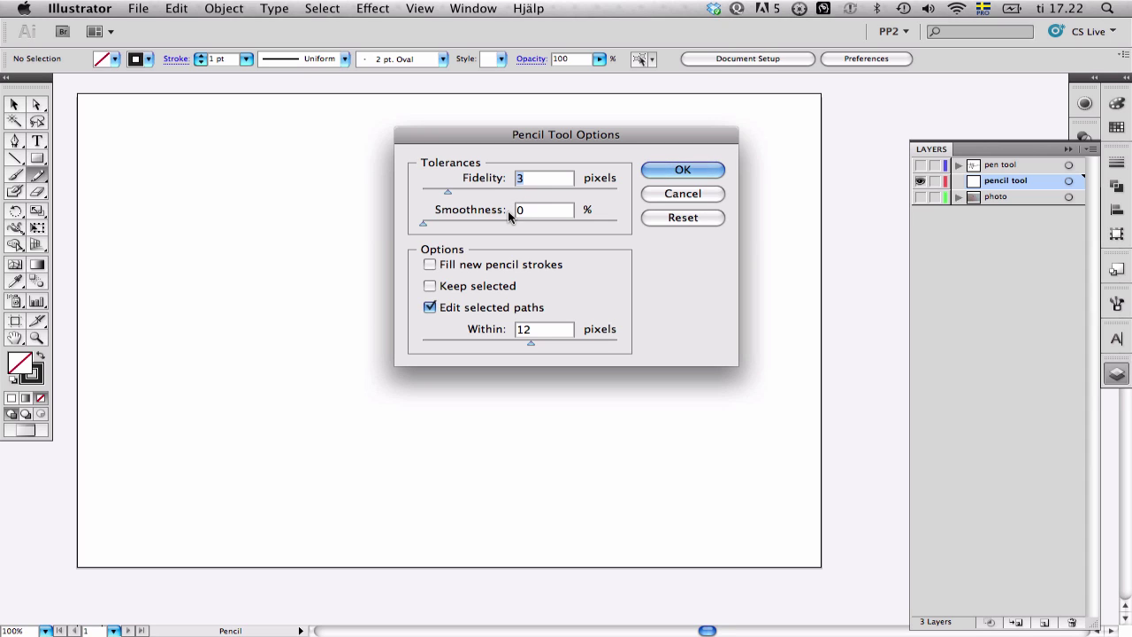
left_click(684, 170)
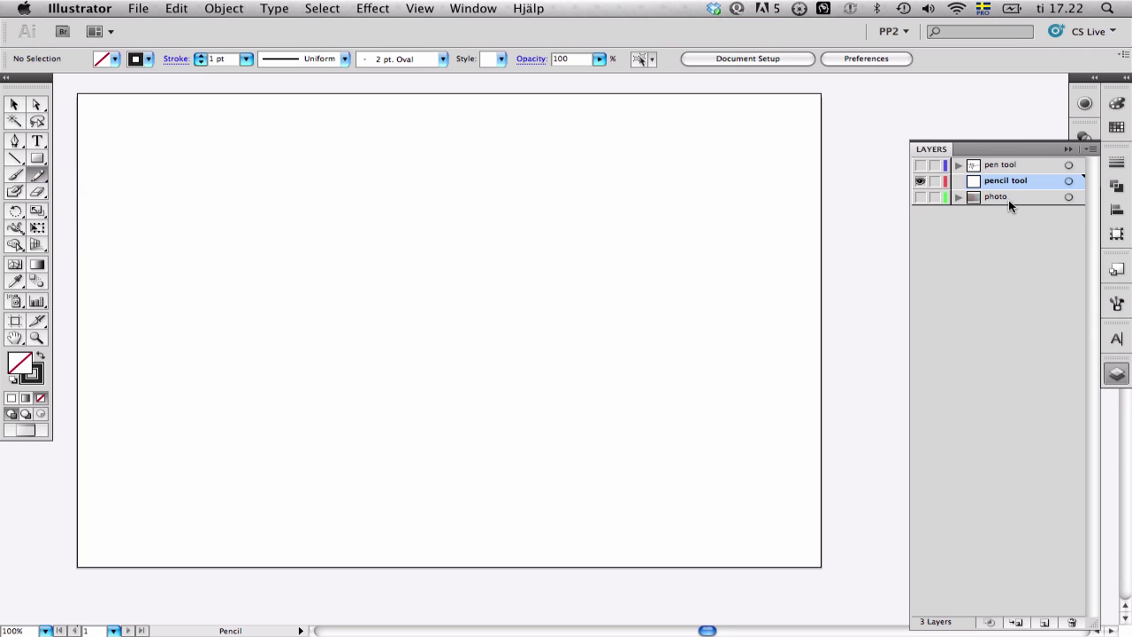
left_click(1114, 166)
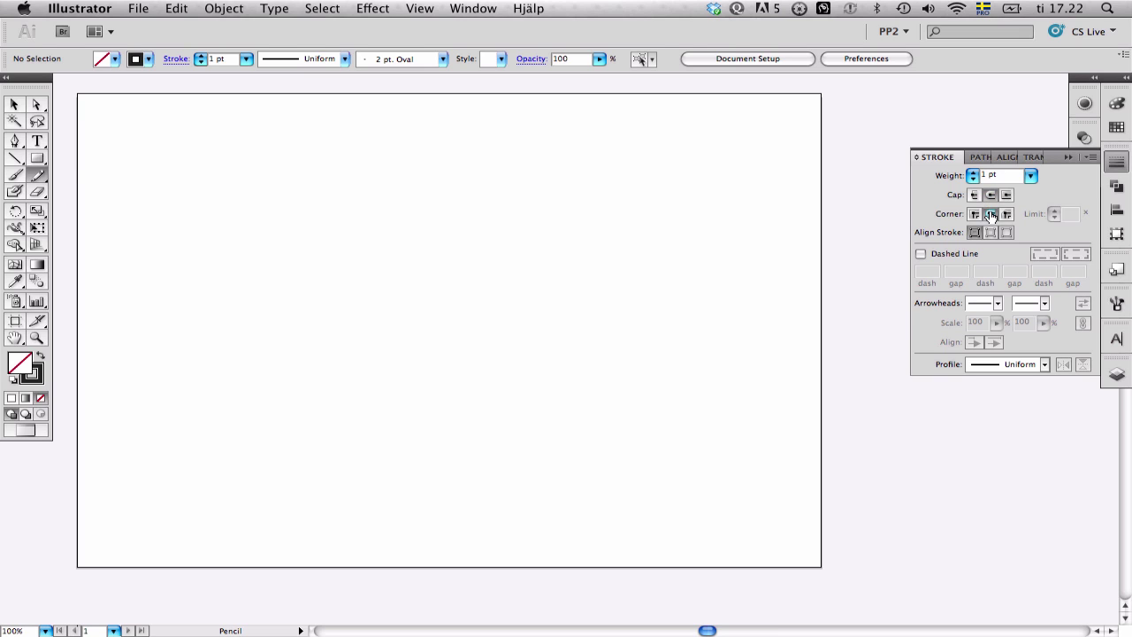
left_click(1116, 166)
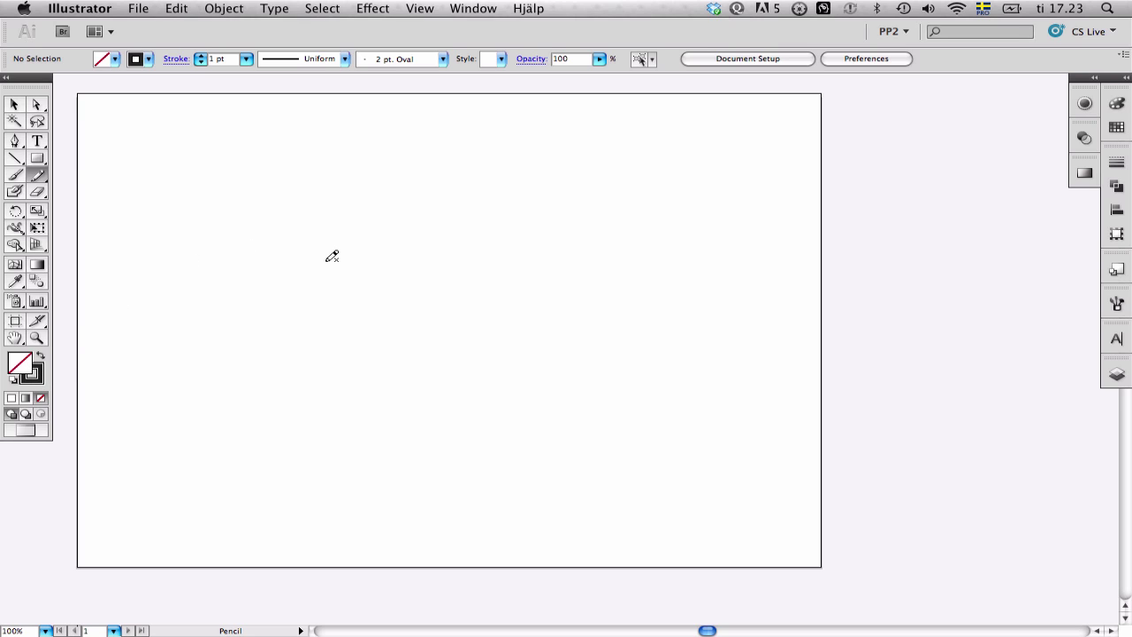
Step: Draw a freehand signature with the Pencil tool, ending in a long flourish, and deselect it
key("super+plus")
left_click_drag(393, 192, 328, 363)
mouse_move(303, 252)
left_mouse_down()
mouse_move(391, 246)
mouse_move(351, 265)
mouse_move(456, 264)
left_mouse_up()
mouse_move(414, 240)
left_mouse_down()
mouse_move(426, 240)
mouse_move(448, 431)
mouse_move(505, 299)
mouse_move(774, 302)
left_mouse_up()
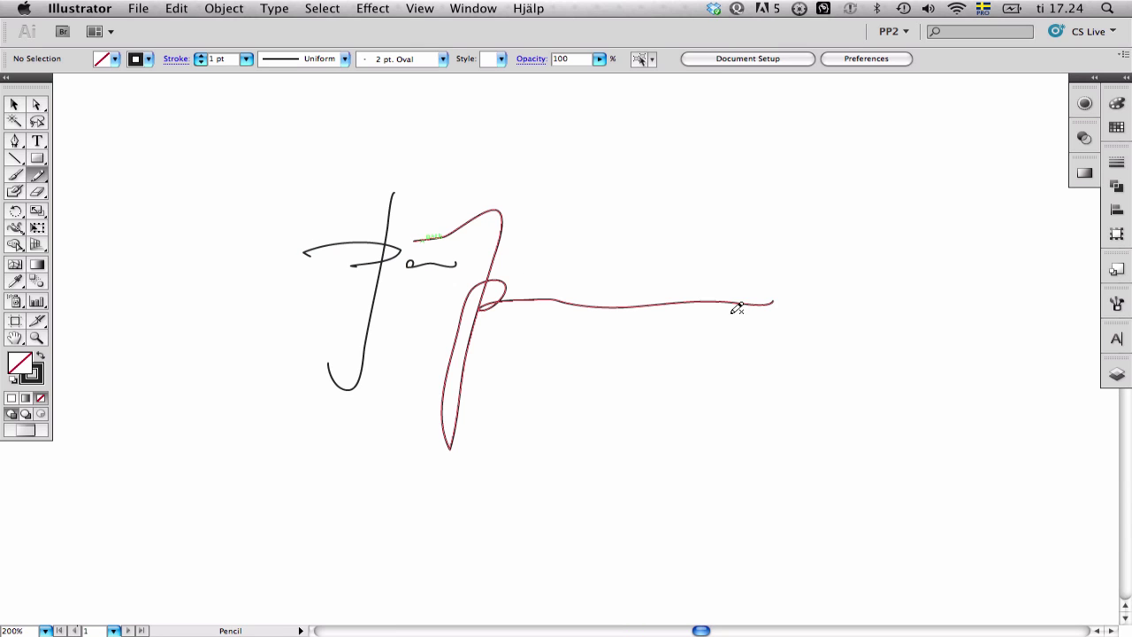
left_click(673, 365, "super")
left_click_drag(567, 354, 540, 350)
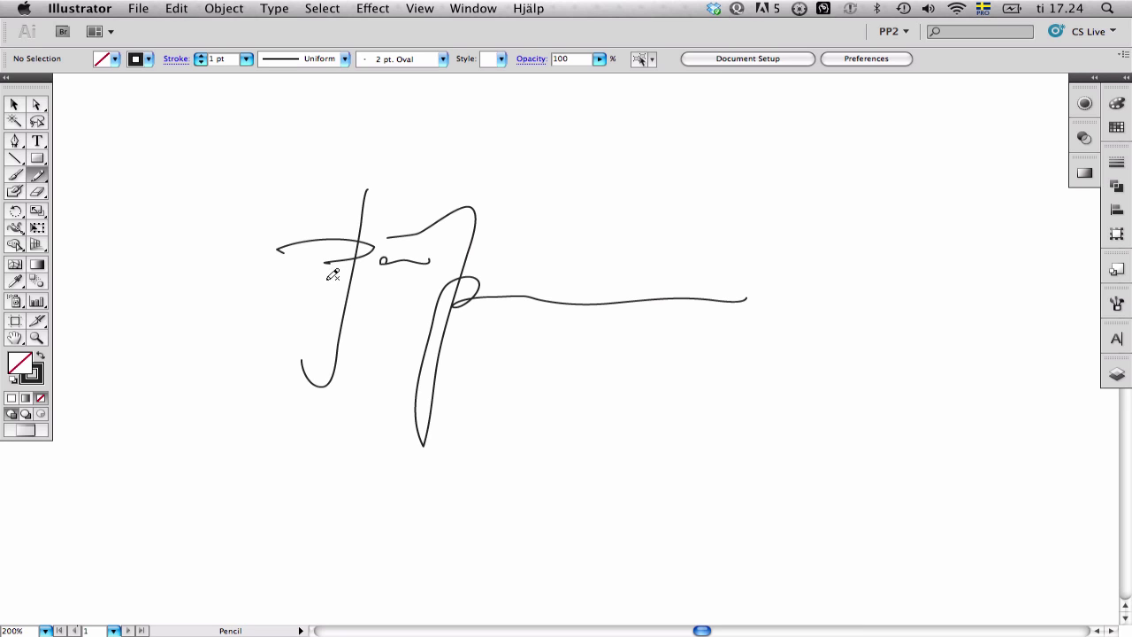
Step: Delete the end anchor point forming the small hook at the start of the first letter's crossbar stroke
key("super+space")
left_click_drag(231, 202, 545, 325)
left_click_drag(94, 156, 455, 373)
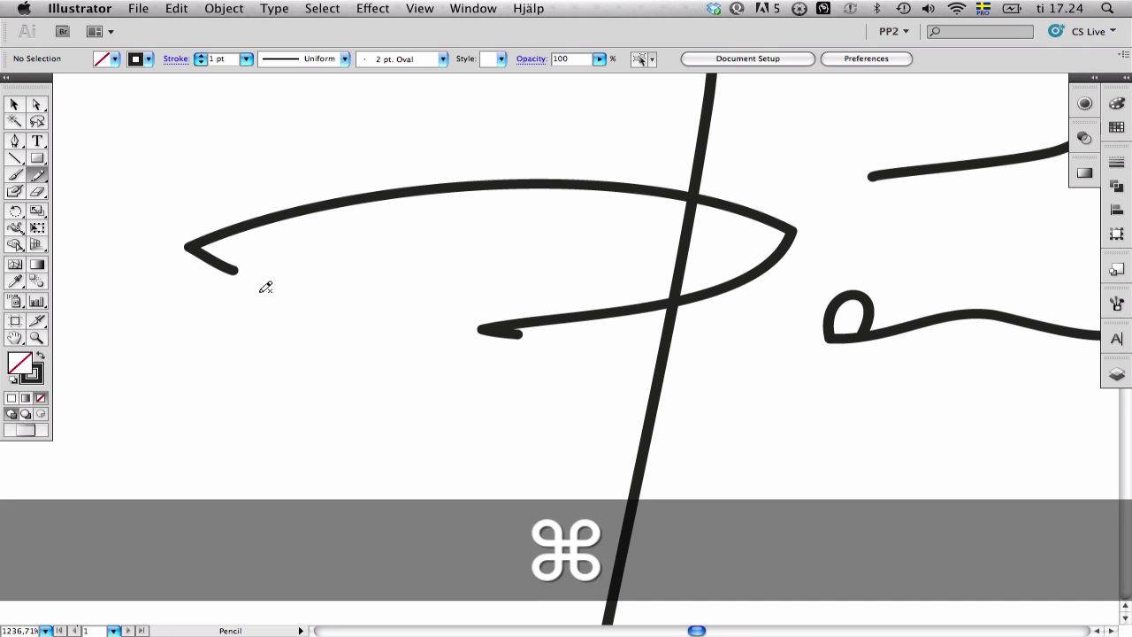
key("a")
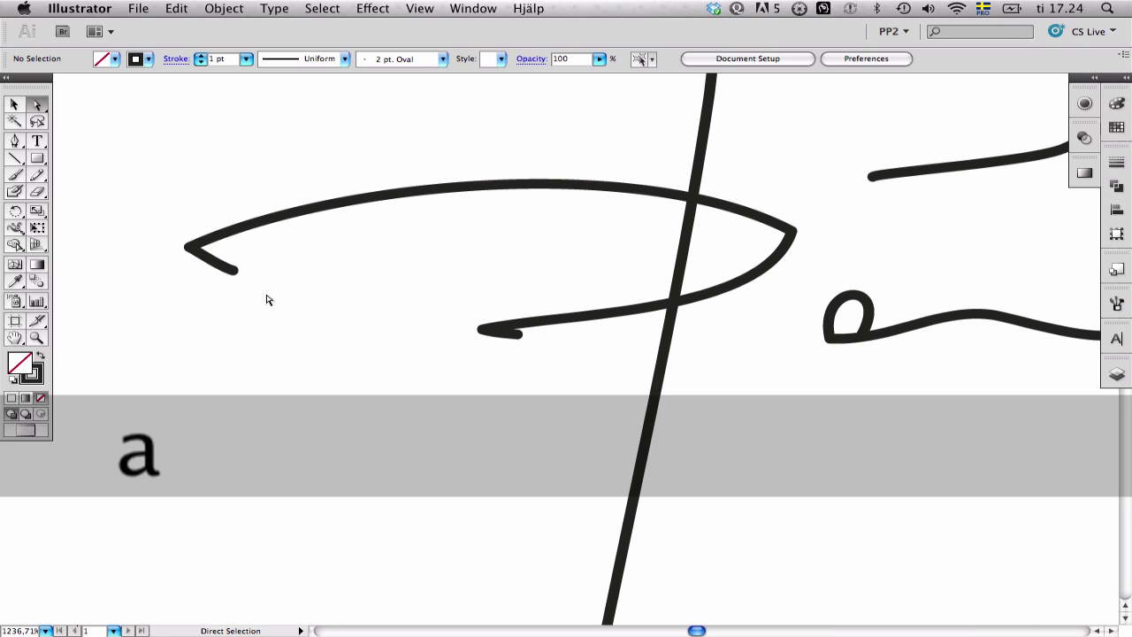
left_click_drag(284, 305, 212, 262)
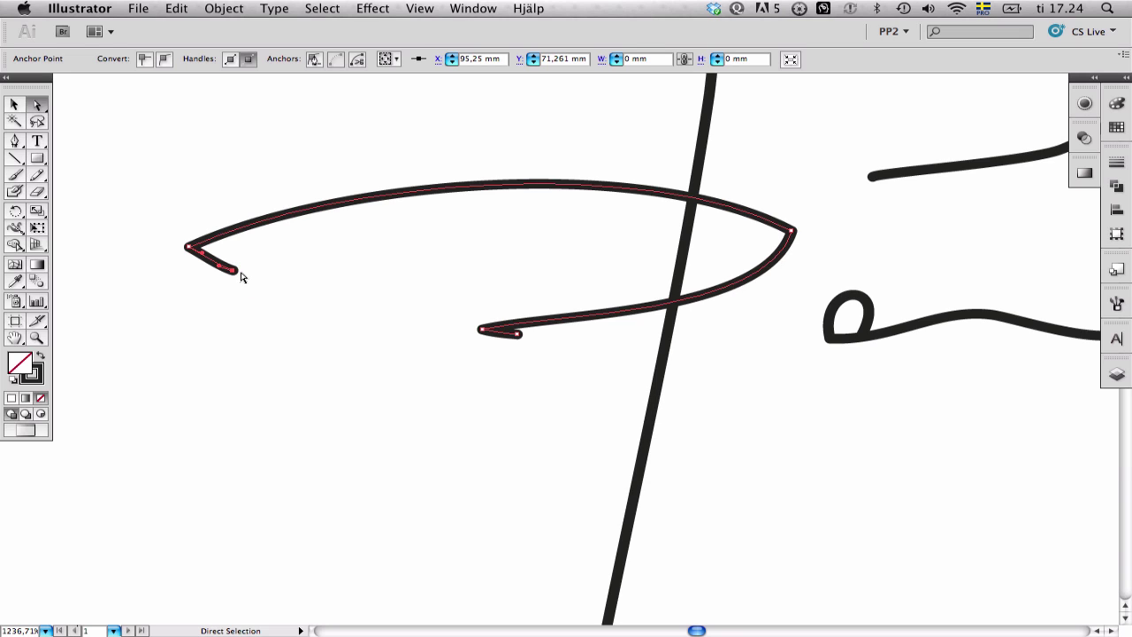
left_click_drag(15, 141, 71, 179)
left_click(233, 270)
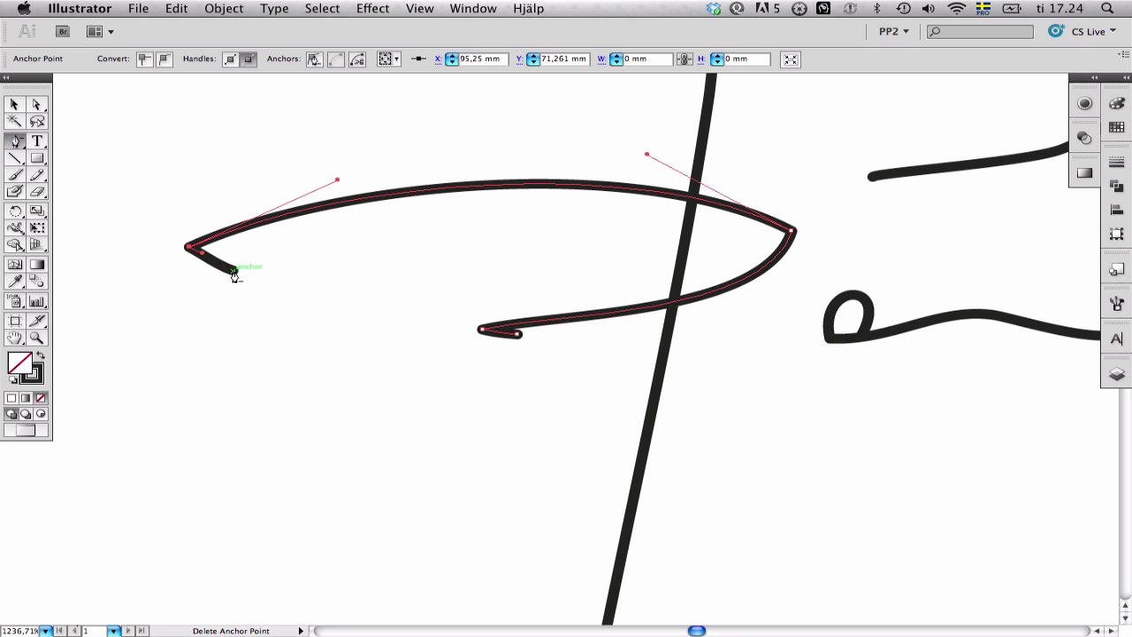
left_click(372, 323, "super")
Step: Delete the end anchor point forming the hook at the other end of the crossbar stroke
left_click_drag(453, 281, 624, 409)
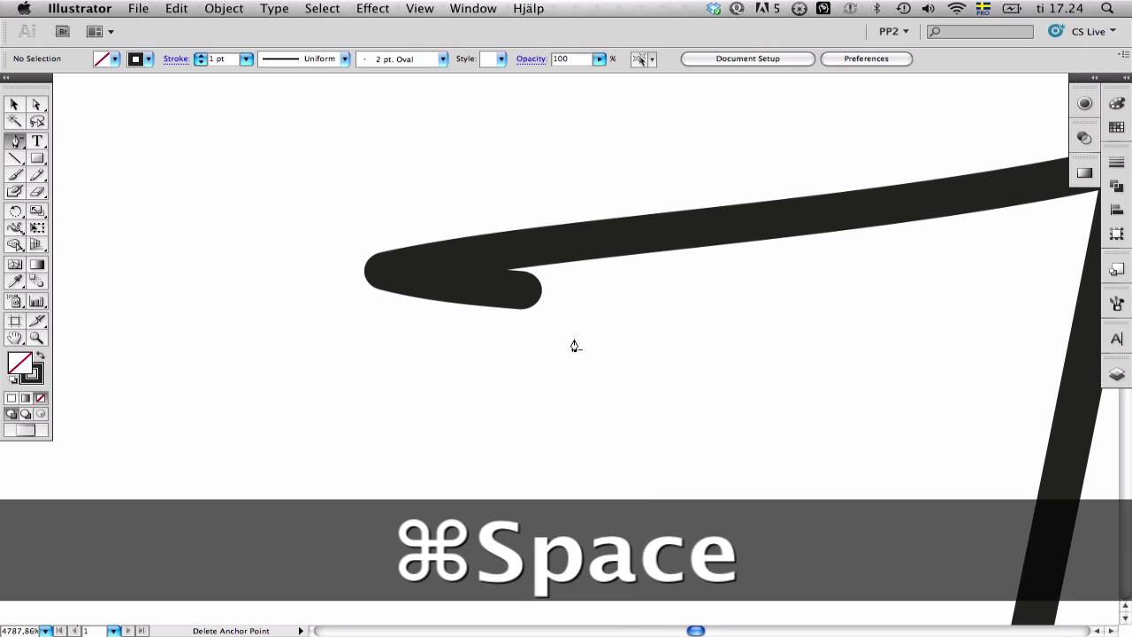
key("a")
left_click_drag(589, 359, 489, 279)
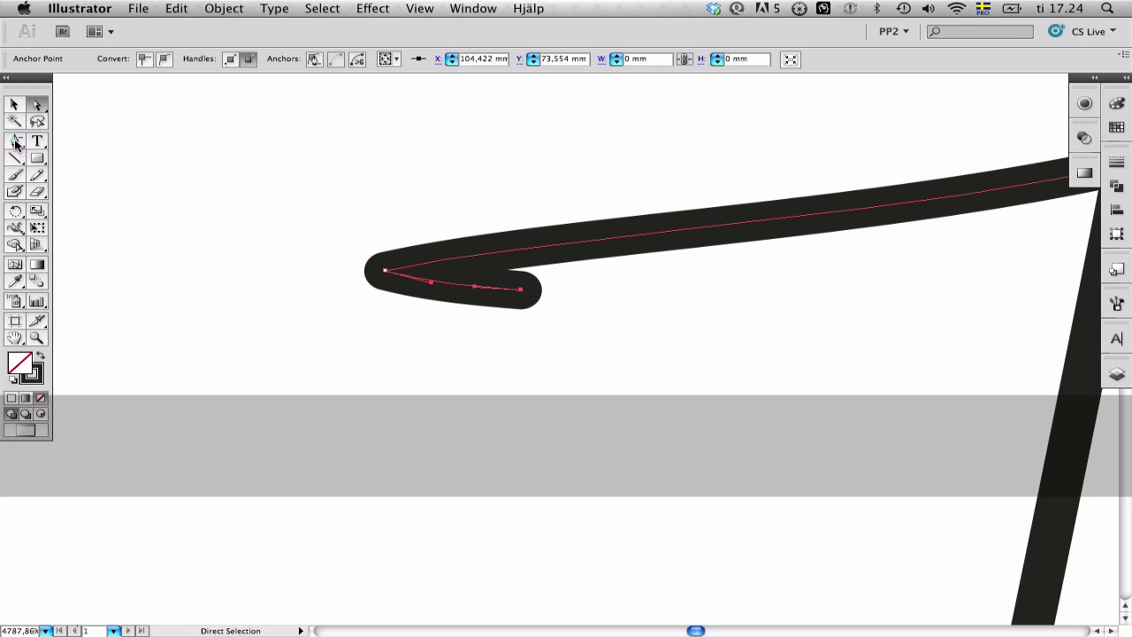
key("minus")
left_click(521, 290)
left_click(657, 192, "super")
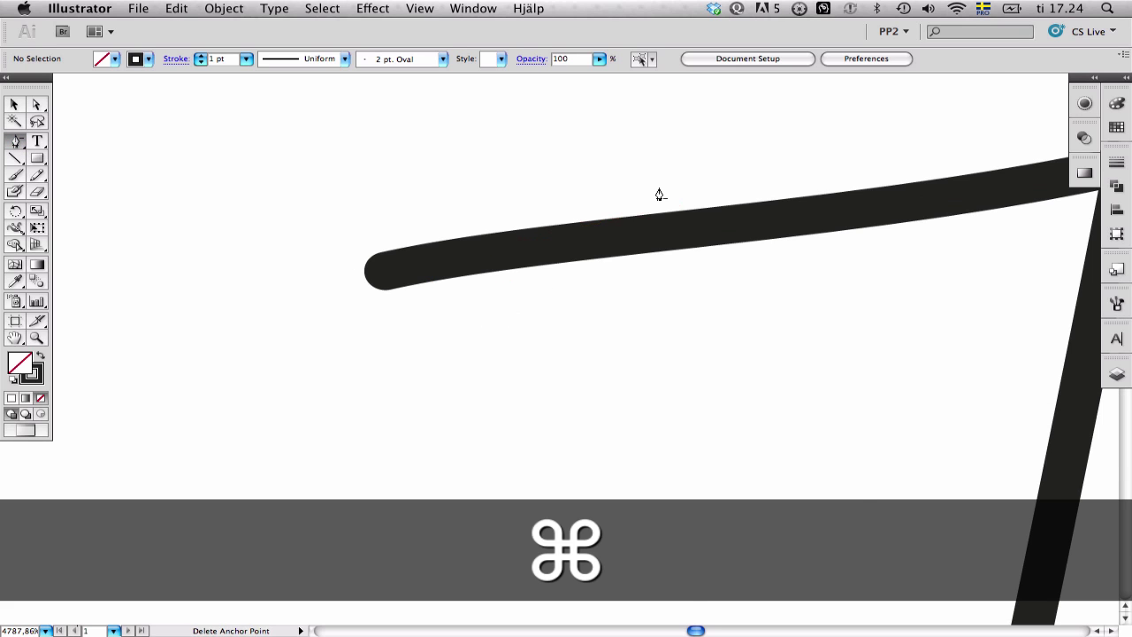
Step: Examine the remaining signature strokes and their ends for further stray hooks
key("super+minus")
key("super+minus")
key("super+minus")
key("super+minus")
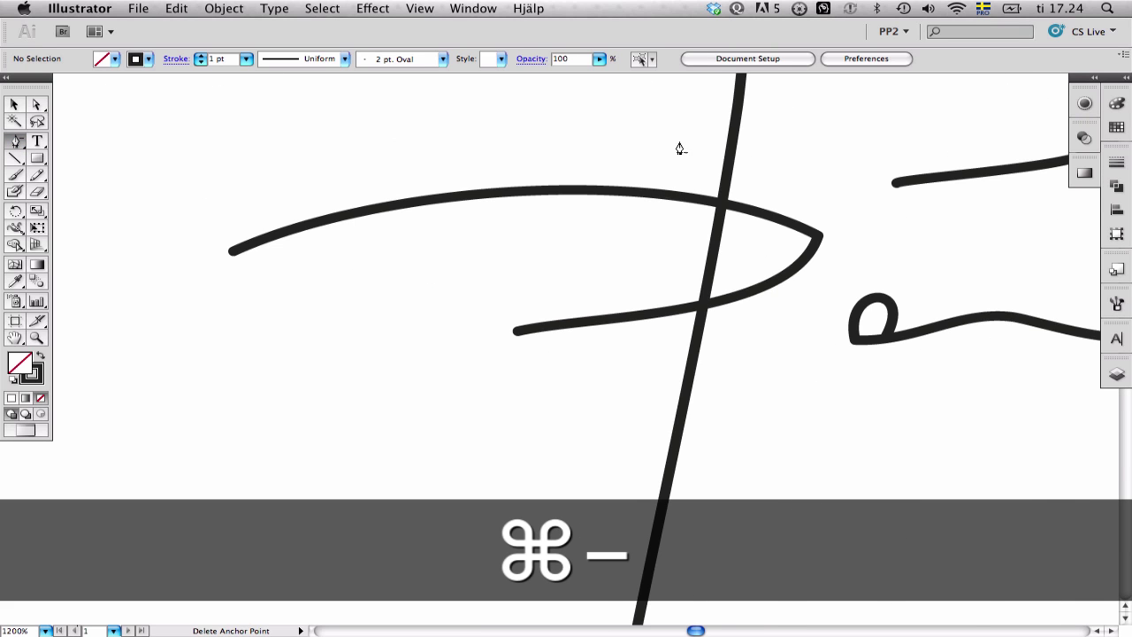
left_click_drag(780, 234, 489, 281)
left_click_drag(626, 176, 576, 377)
left_click_drag(490, 276, 456, 263)
scroll(455, 264, "down", 10)
scroll(455, 263, "right", 10)
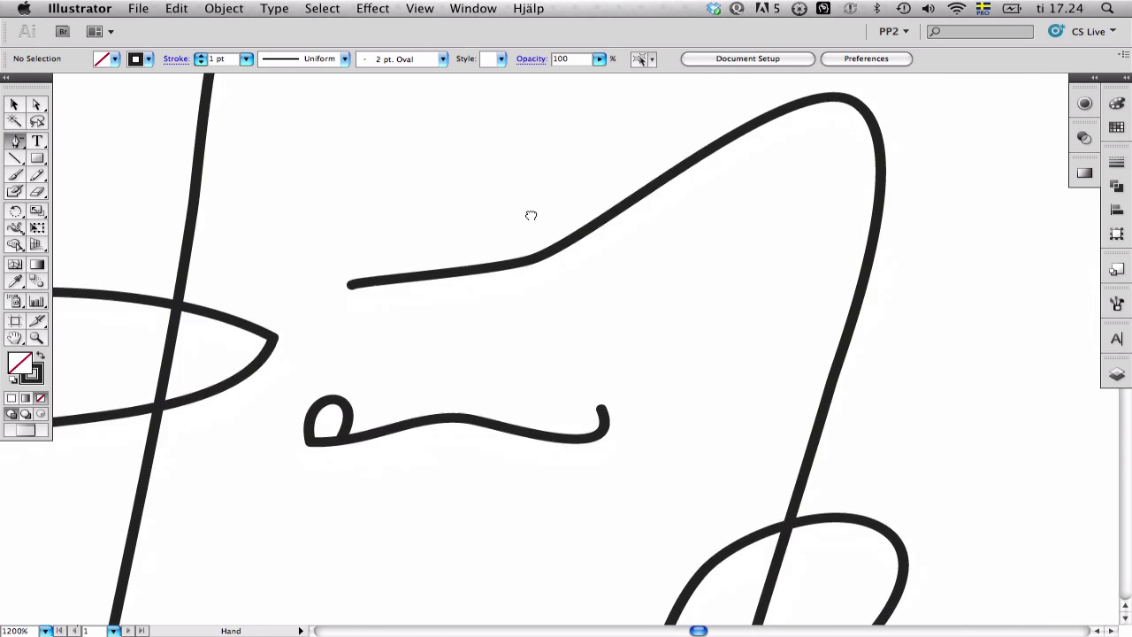
key("super+minus")
key("super+minus")
key("super+minus")
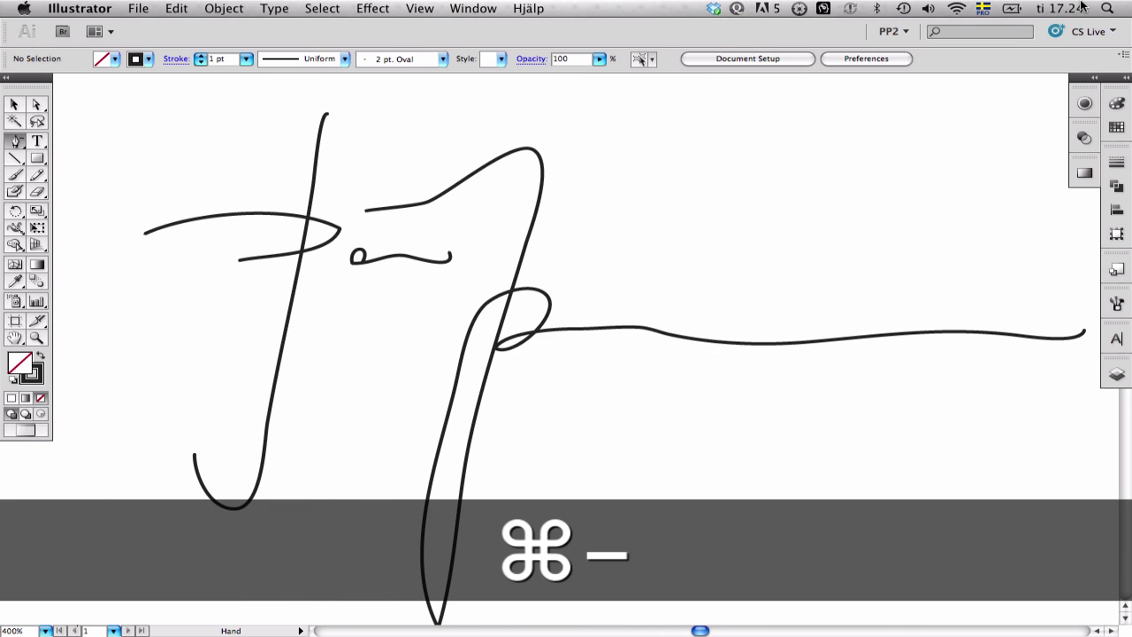
mouse_move(631, 287)
left_mouse_down()
mouse_move(551, 277)
mouse_move(713, 318)
left_mouse_up()
scroll(699, 319, "left", 2)
scroll(698, 318, "up", 1)
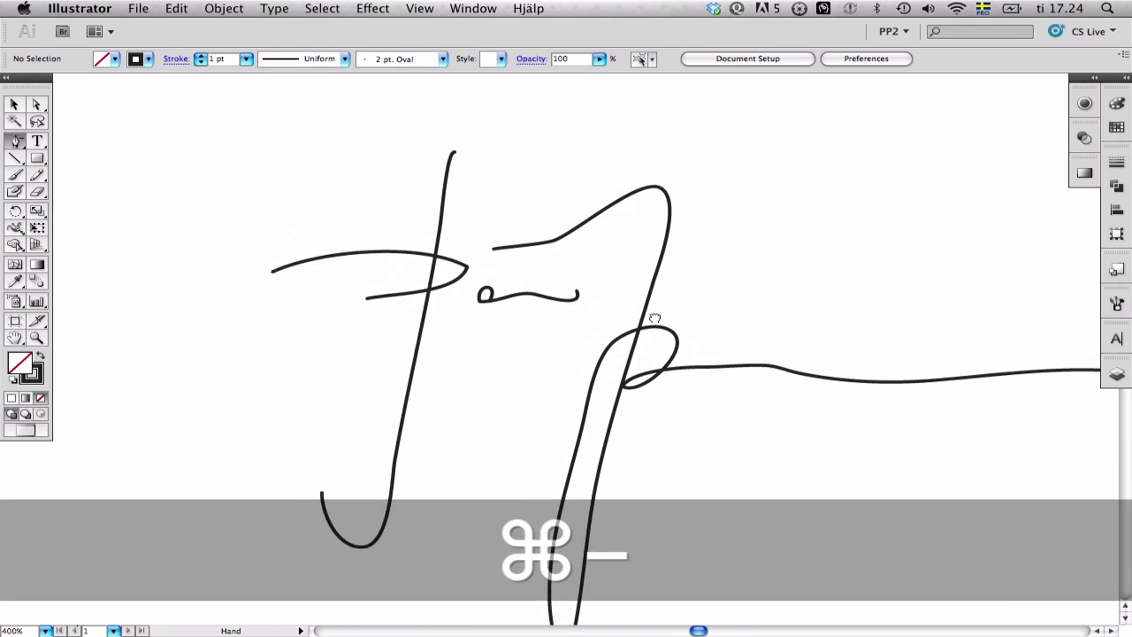
scroll(672, 320, "right", 8)
scroll(672, 320, "down", 2)
key("super+minus")
scroll(602, 293, "right", 3)
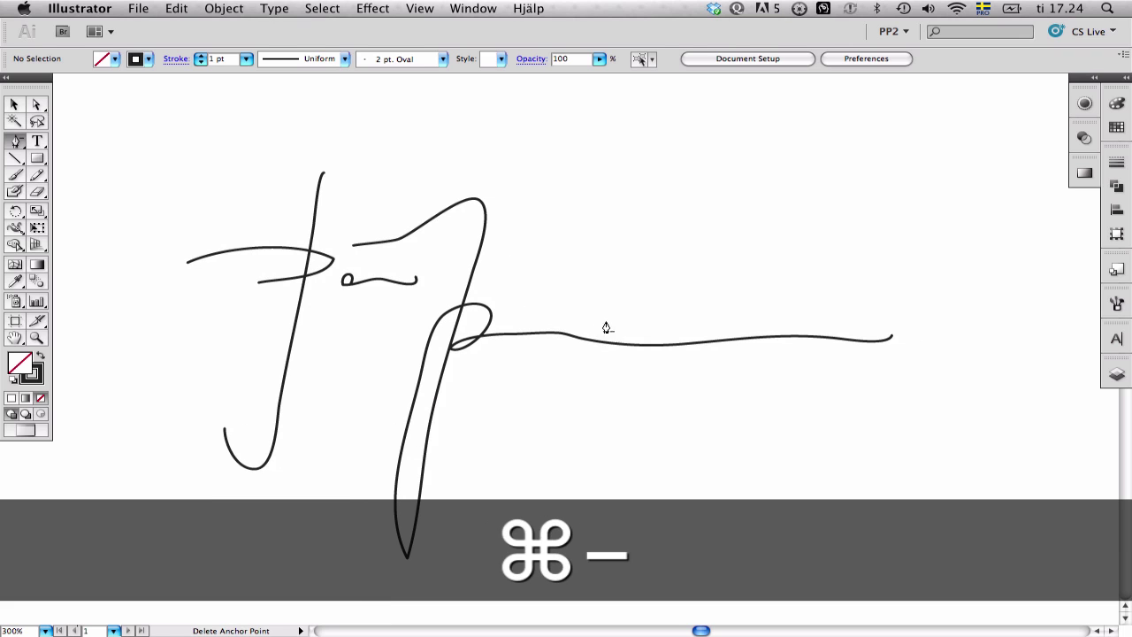
Step: Select all the signature paths and open the Simplify path options
key("v")
mouse_move(711, 428)
left_mouse_down()
mouse_move(412, 262)
mouse_move(312, 185)
left_mouse_up()
left_click(224, 8)
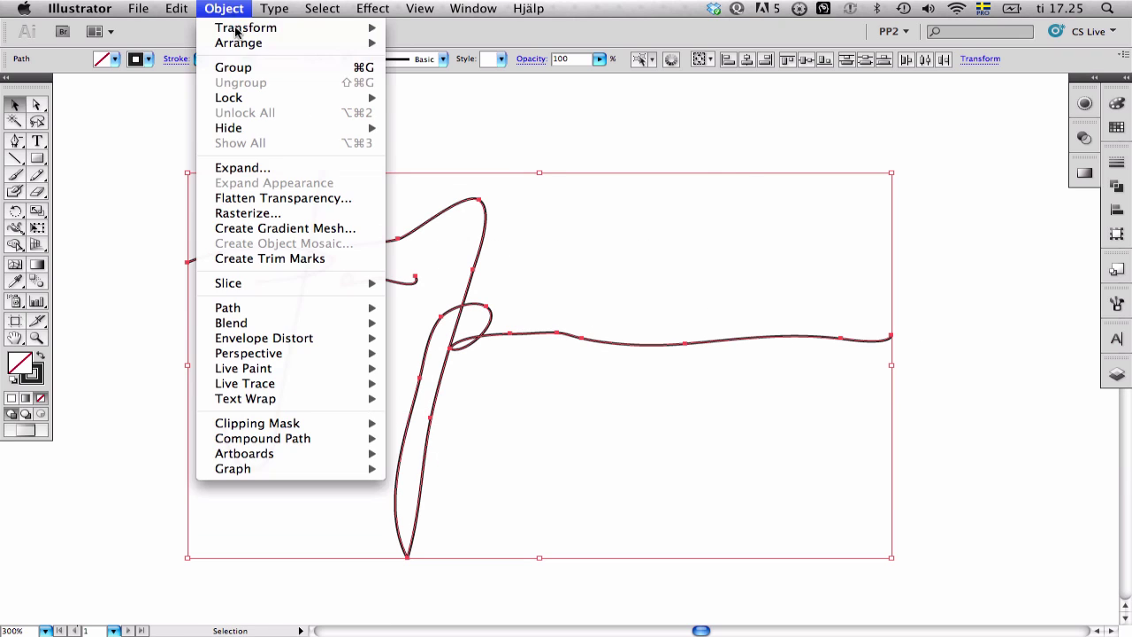
mouse_move(345, 313)
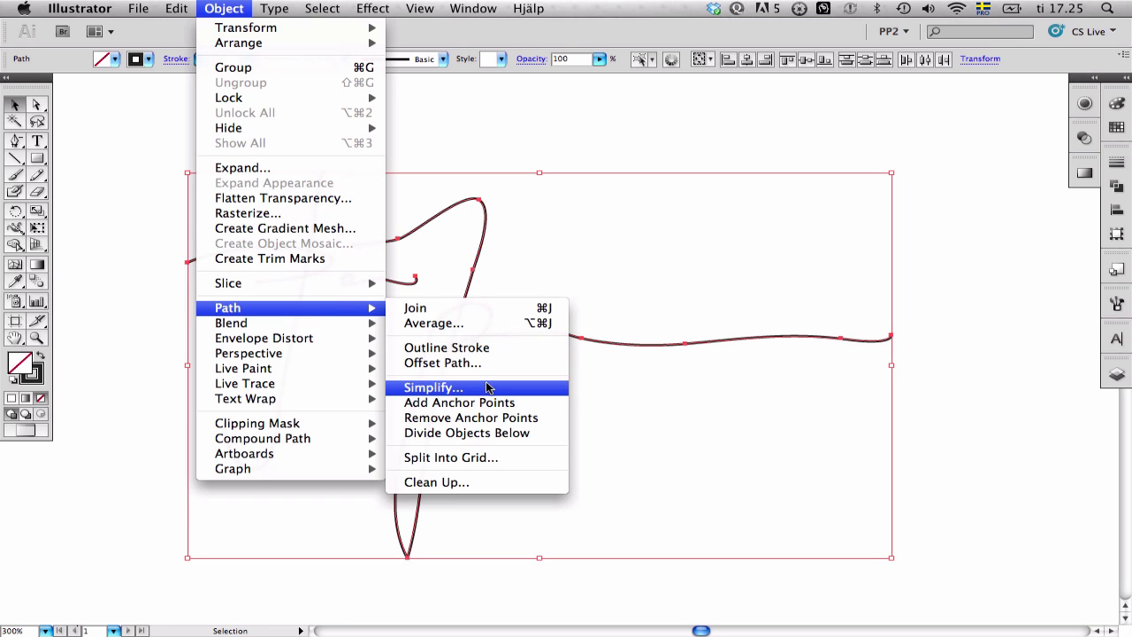
left_click(433, 387)
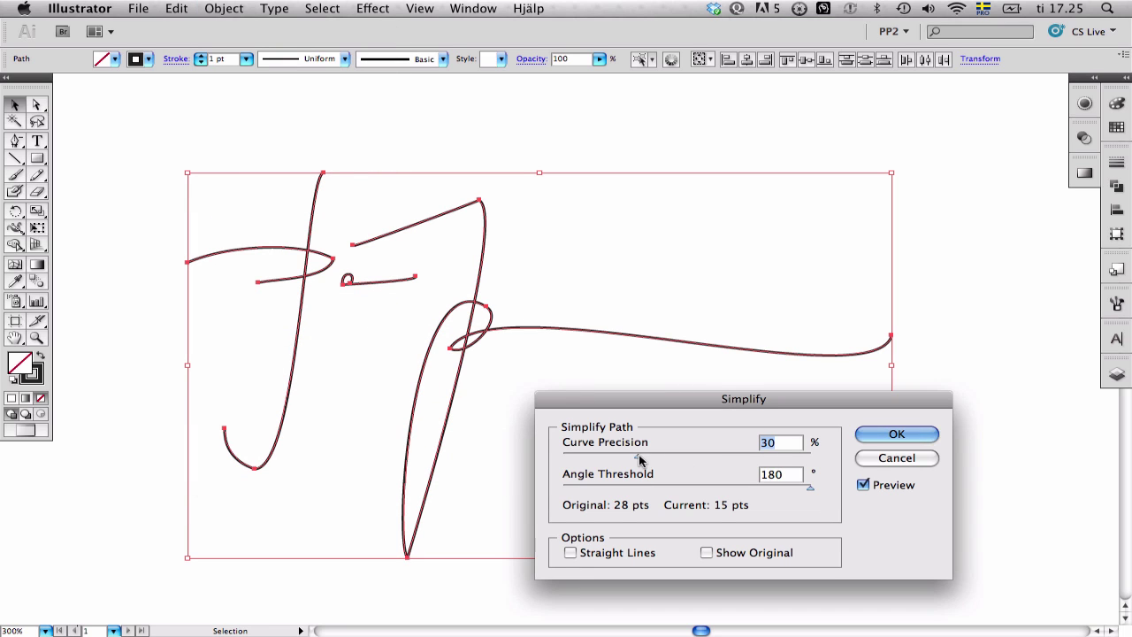
Step: Try a curve precision of 100% and compare the simplified paths with the original by toggling the preview
left_click_drag(637, 455, 827, 466)
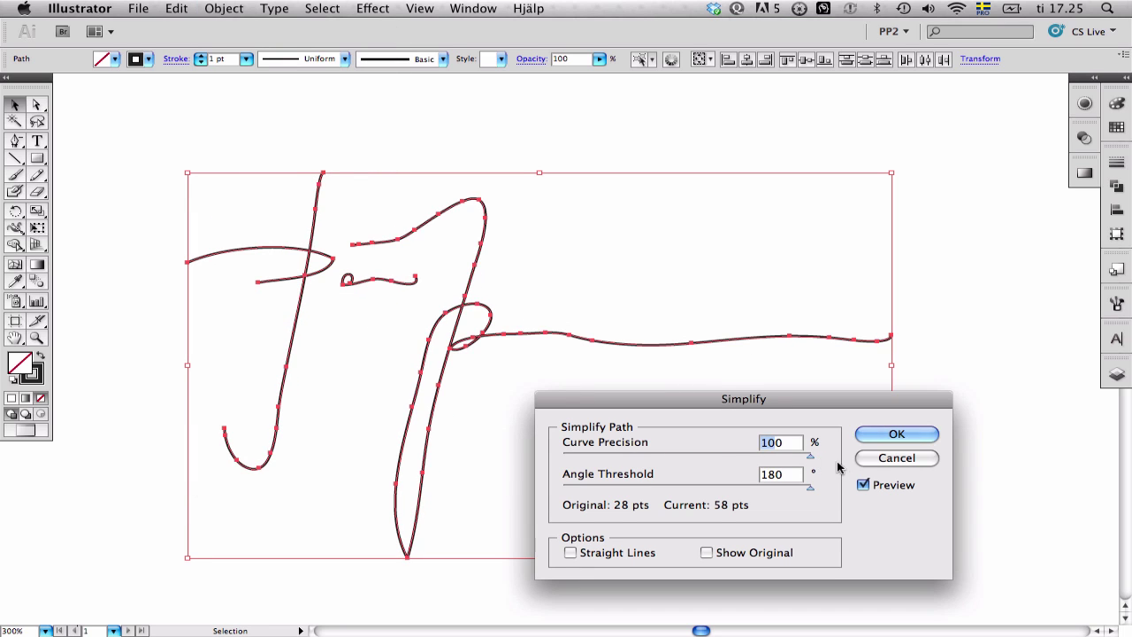
left_click(889, 492)
left_click(891, 486)
left_click(892, 485)
left_click(894, 487)
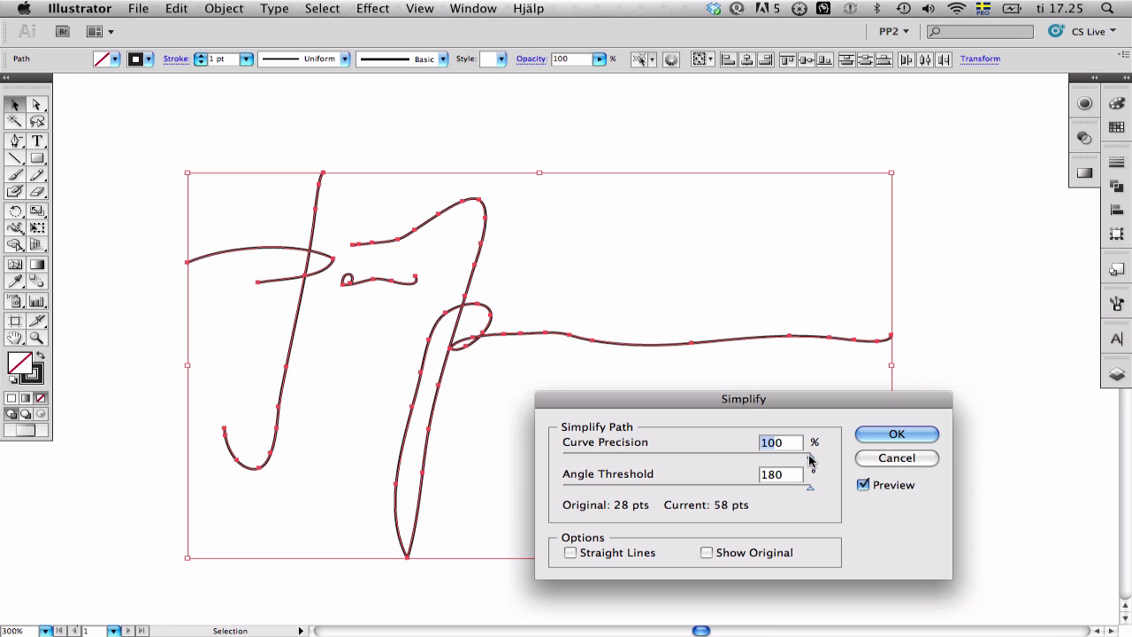
Step: Simplify the signature paths with a curve precision of 49% and deselect them
left_click_drag(809, 457, 697, 461)
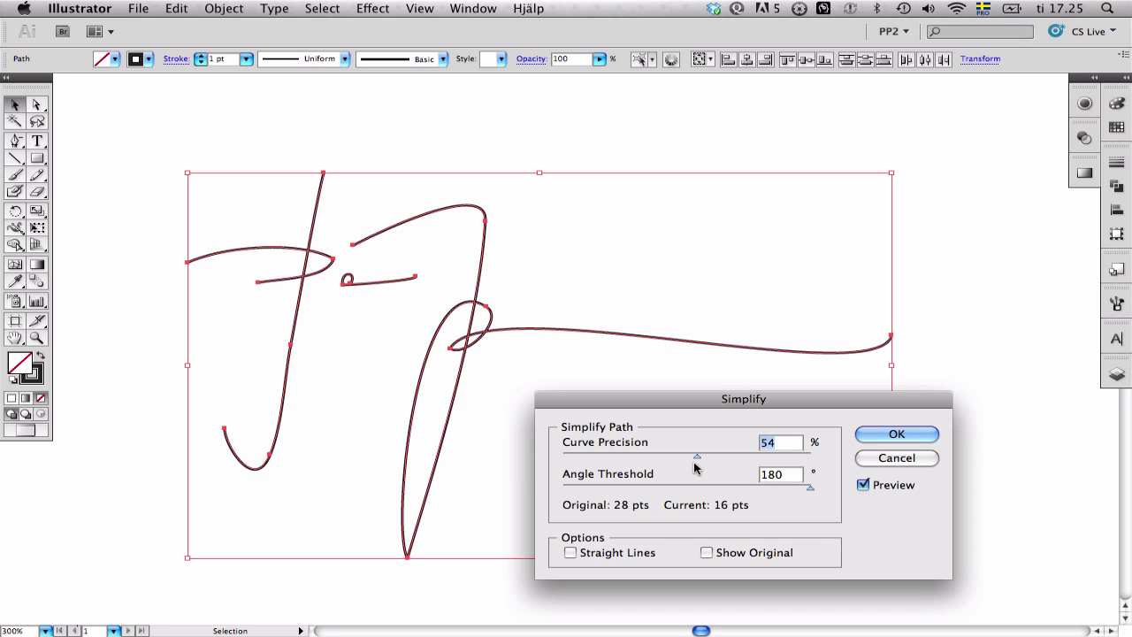
mouse_move(697, 461)
left_mouse_down()
mouse_move(664, 457)
mouse_move(800, 461)
mouse_move(690, 464)
mouse_move(701, 466)
left_mouse_up()
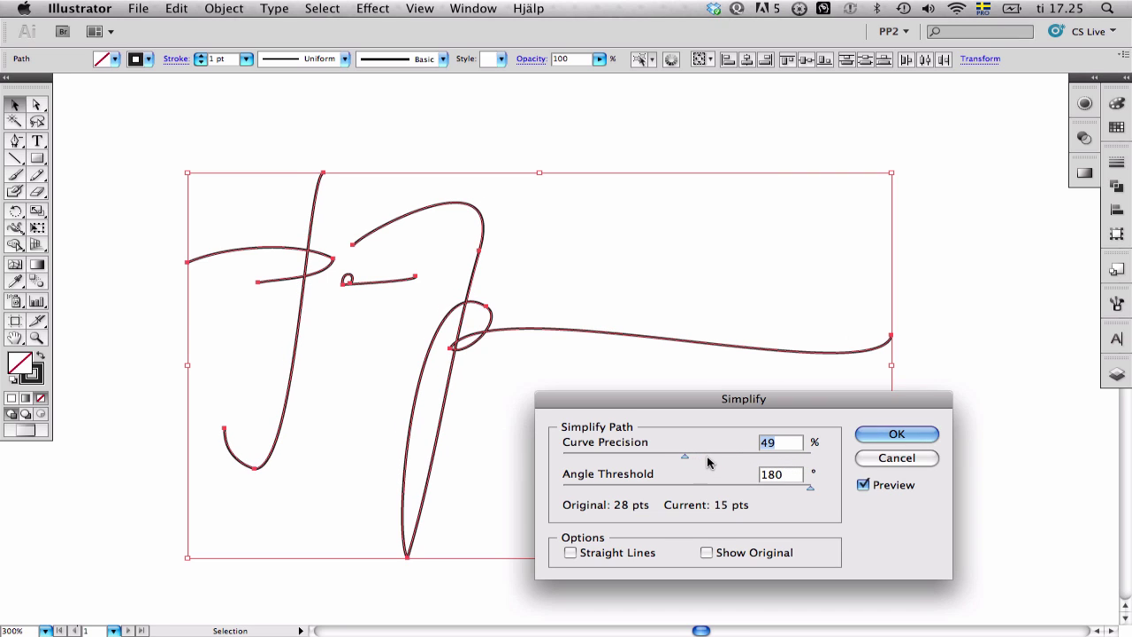
left_click(883, 434)
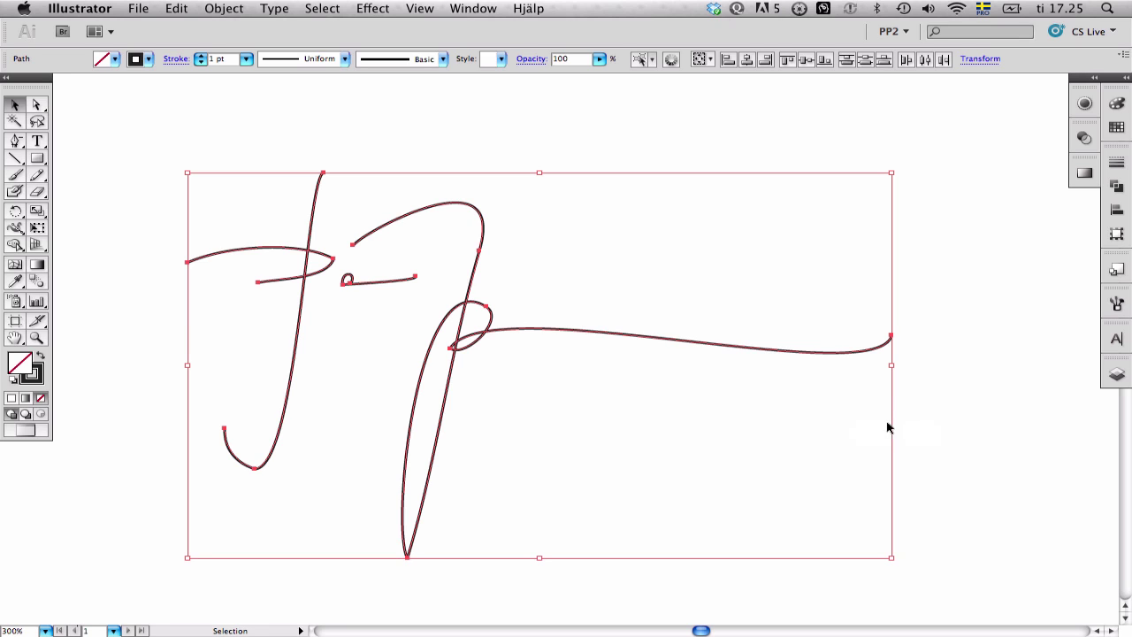
left_click(935, 415, "super")
mouse_move(613, 409)
left_mouse_down()
mouse_move(627, 407)
mouse_move(606, 393)
left_mouse_up()
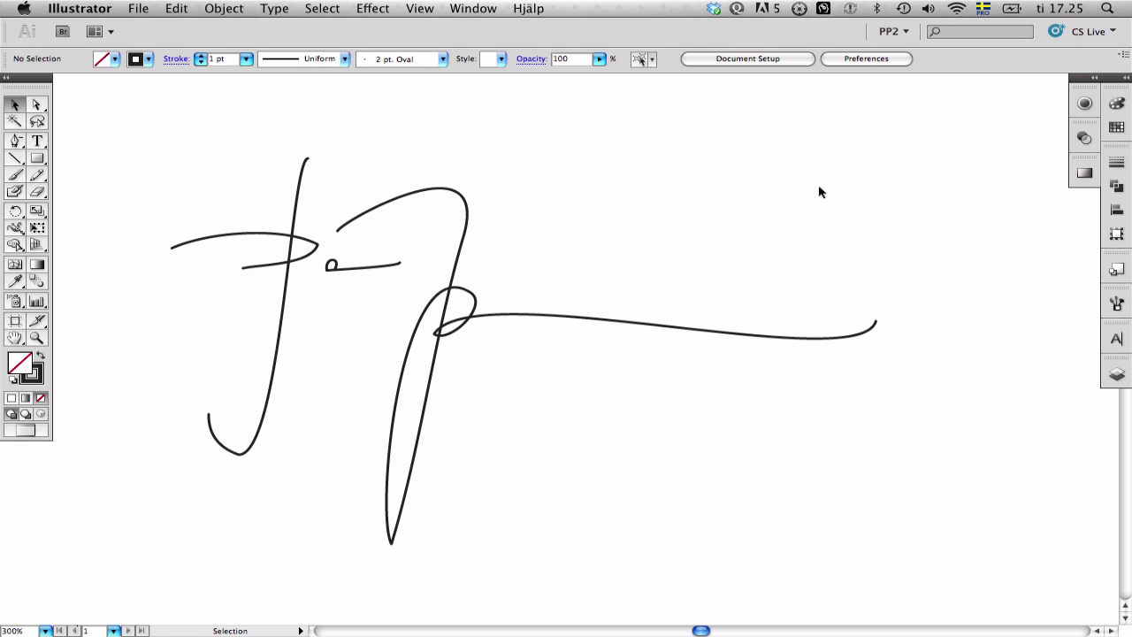
key("super+minus")
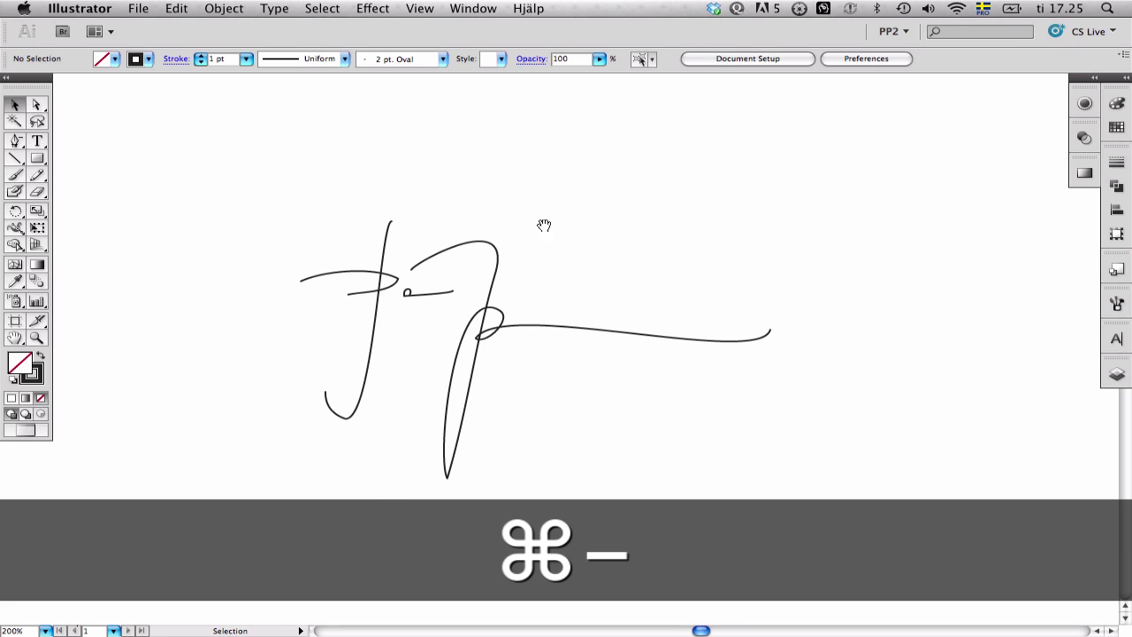
left_click_drag(619, 298, 588, 298)
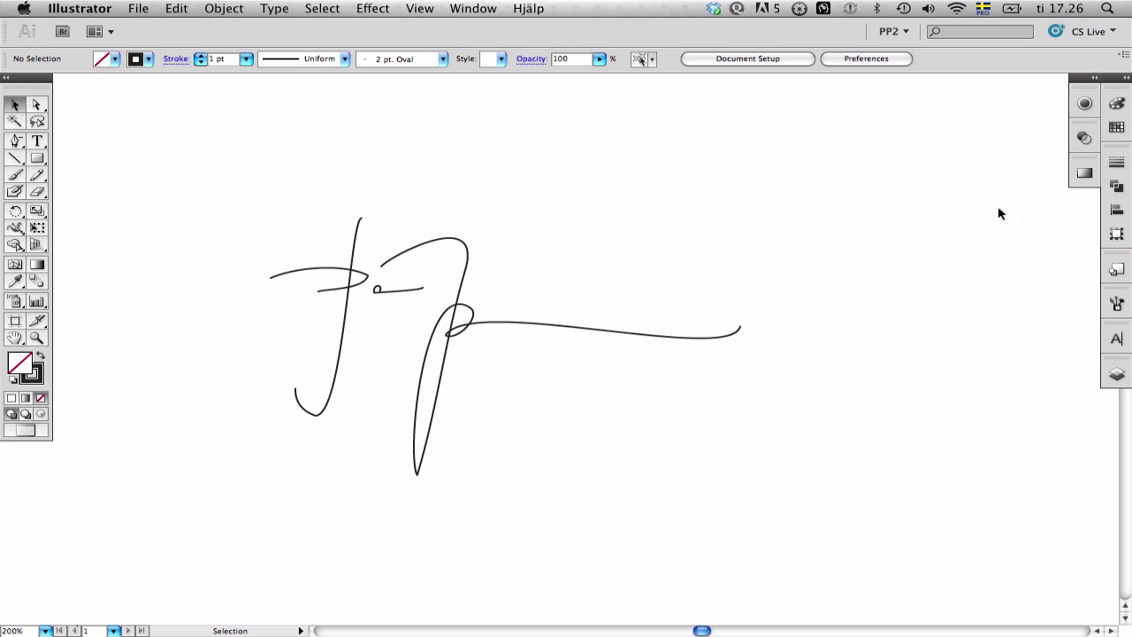
Step: Hide the pencil tool layer and show the photo layer
left_click(1117, 374)
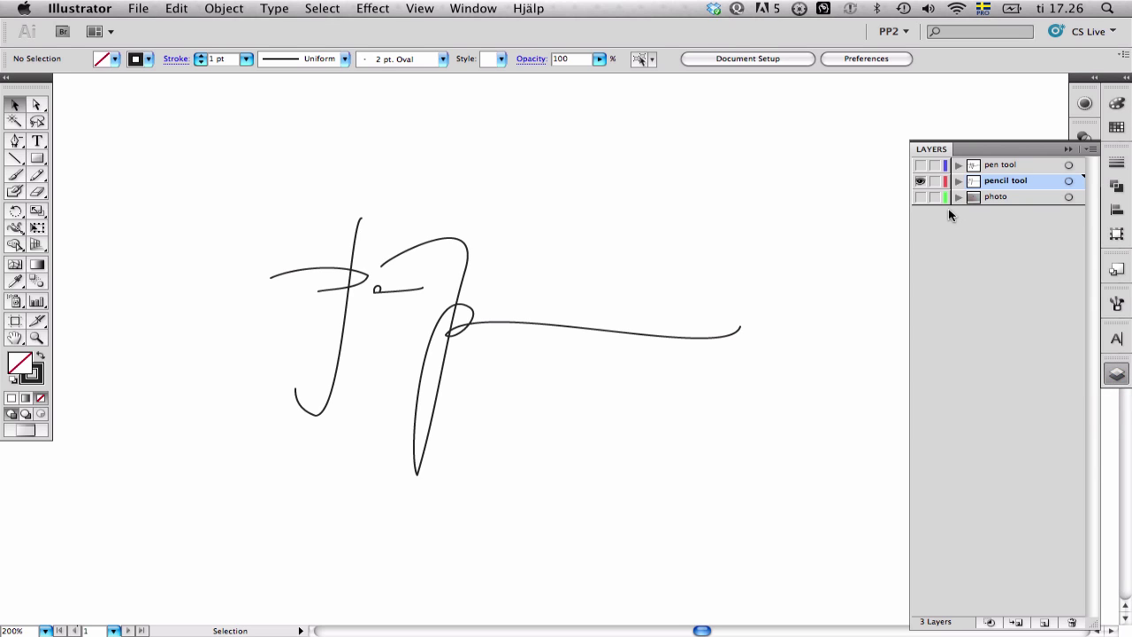
left_click(920, 181)
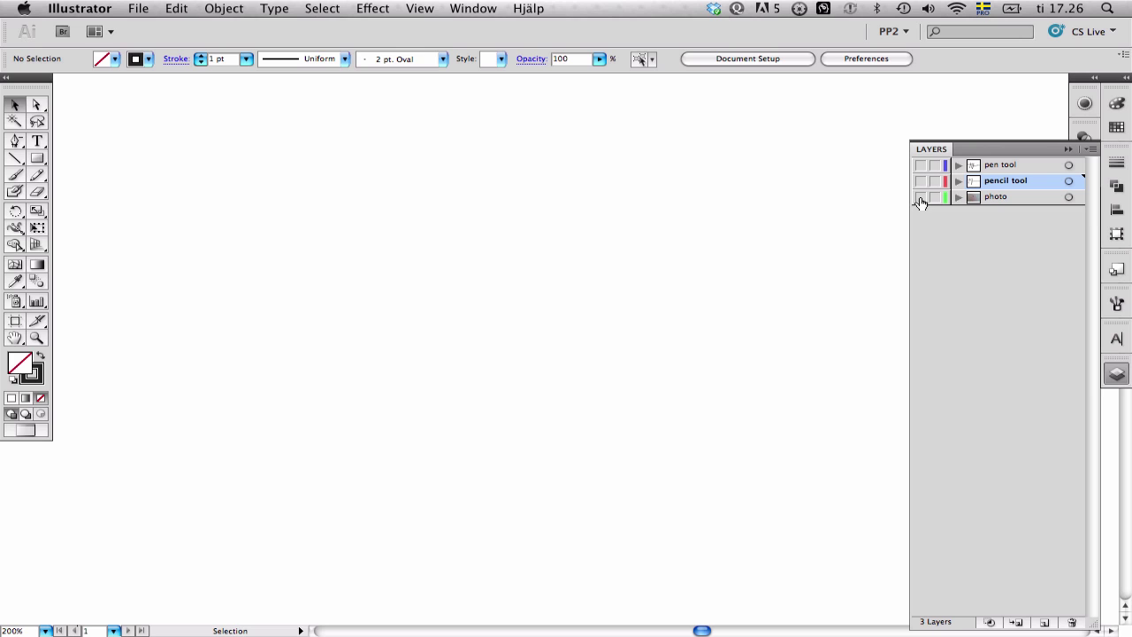
left_click(919, 198)
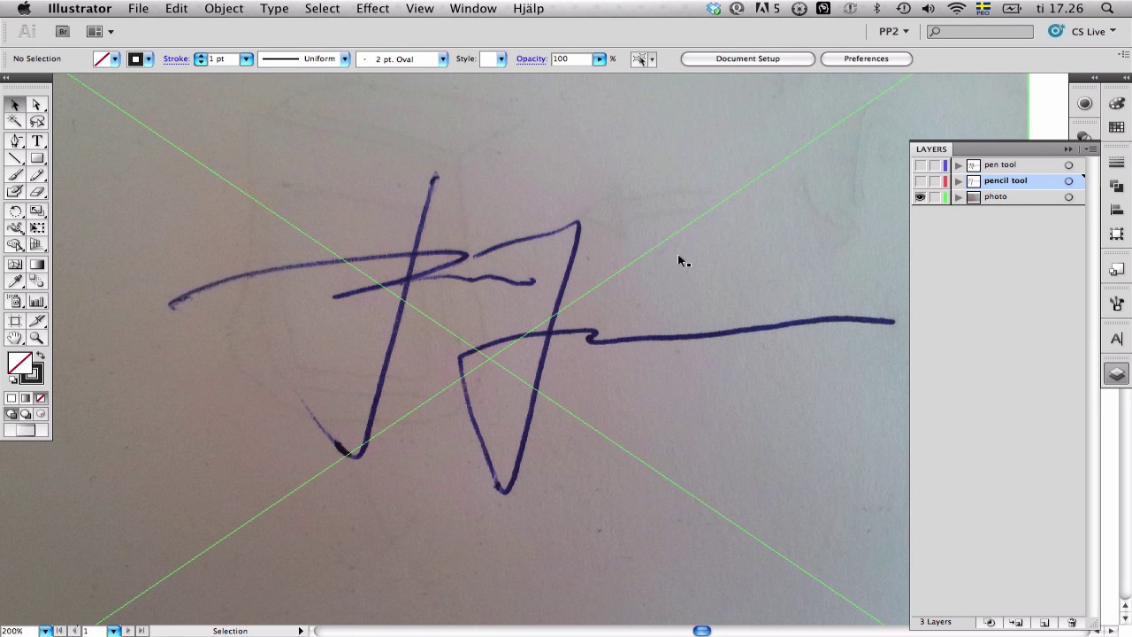
Step: Turn the photo layer into a template layer with its images dimmed to 50%
double_click(998, 195)
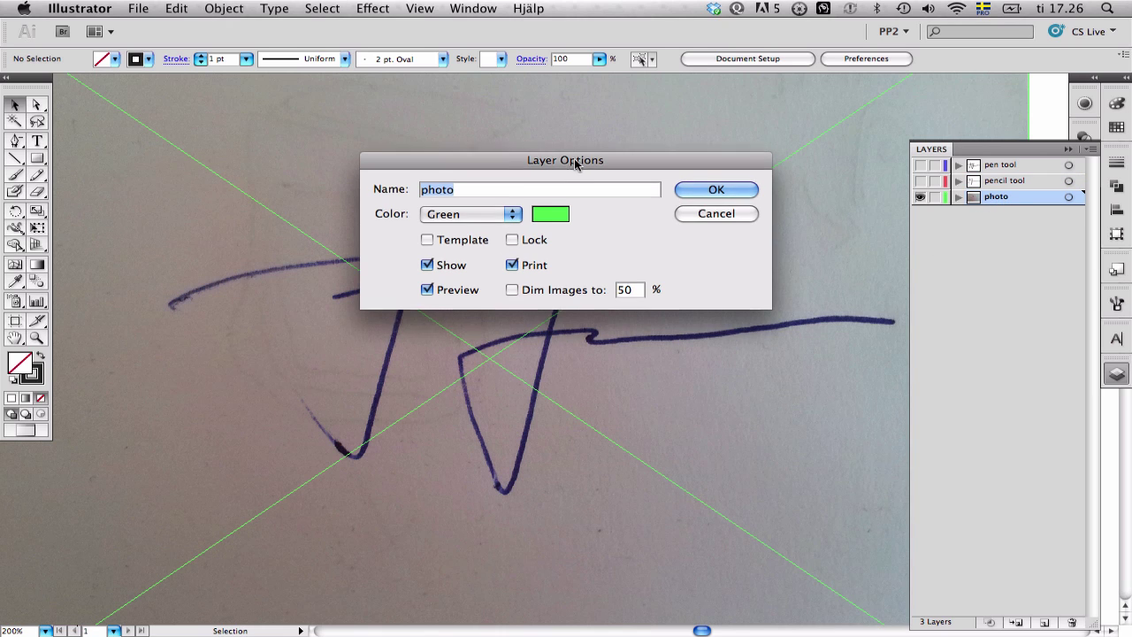
left_click_drag(574, 159, 654, 248)
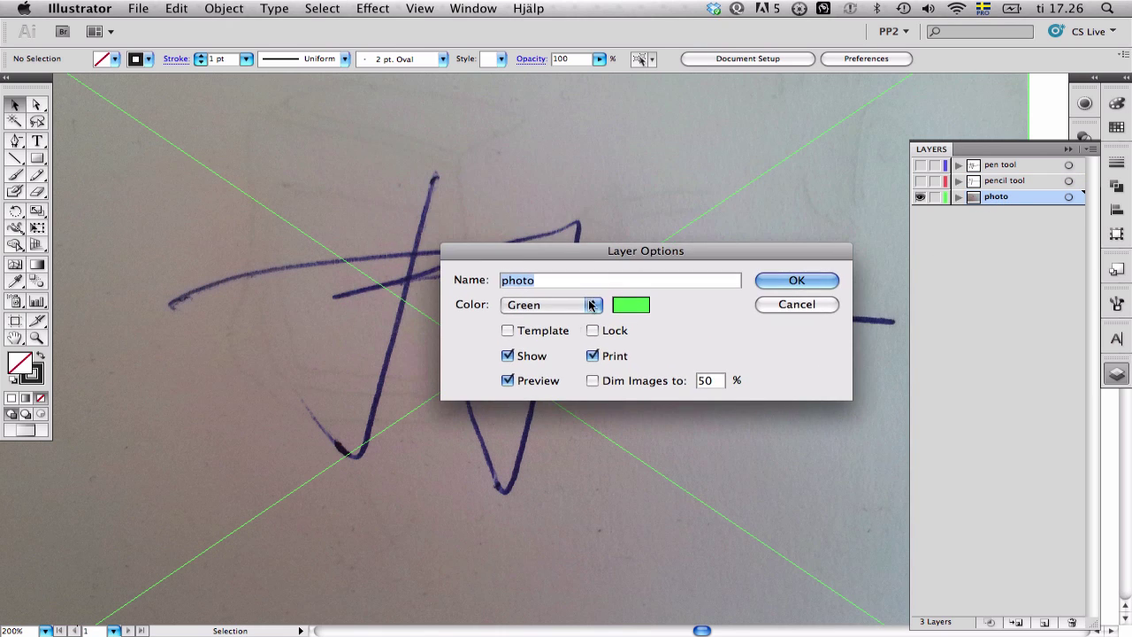
left_click(546, 333)
left_click(800, 280)
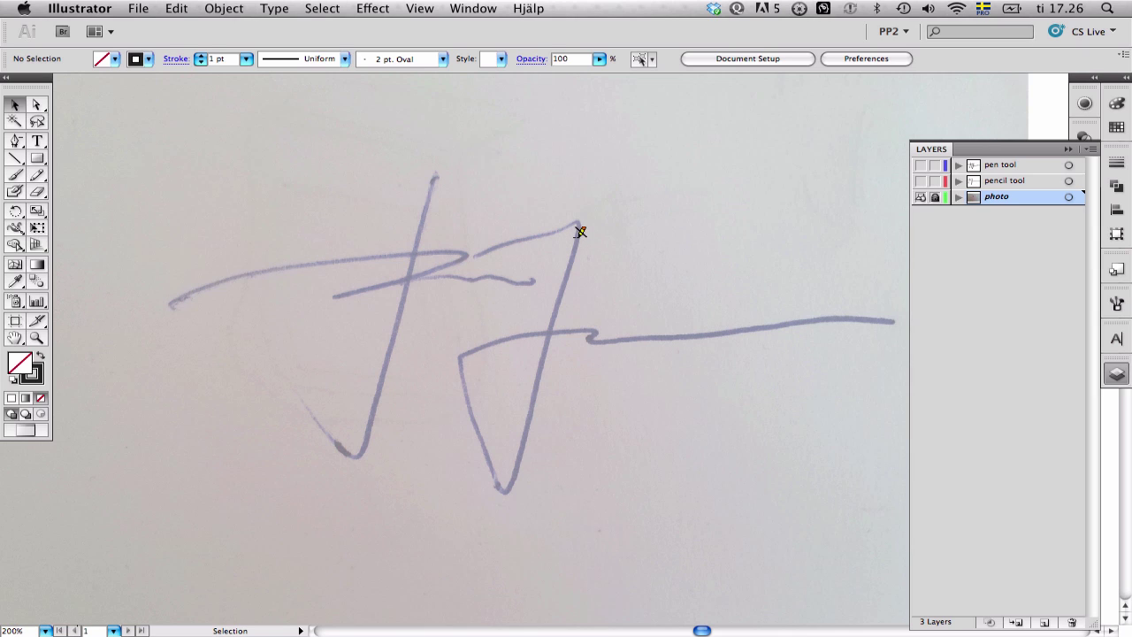
Step: Show the pen tool layer as the active layer and clear its existing artwork
key("super")
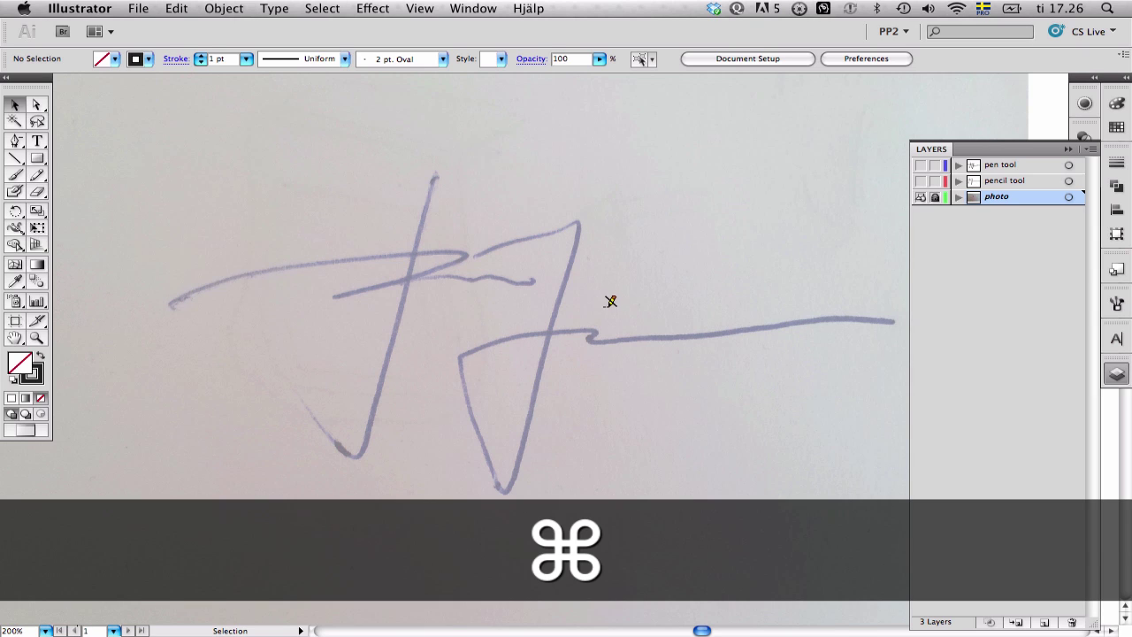
key("super+v")
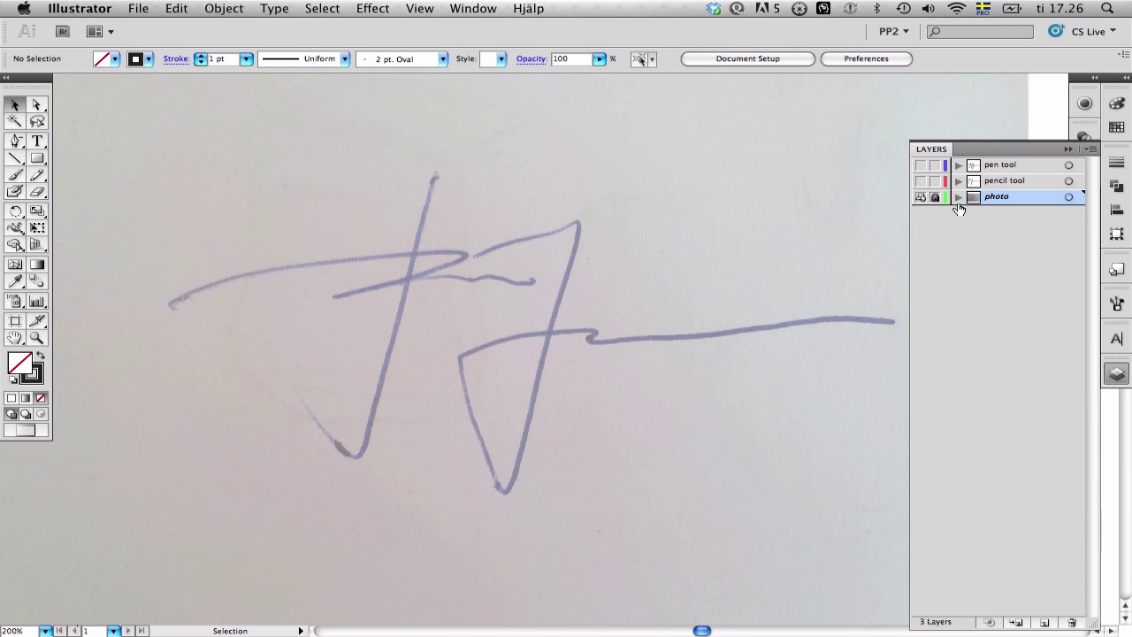
left_click(919, 170)
key("v")
key("super+minus")
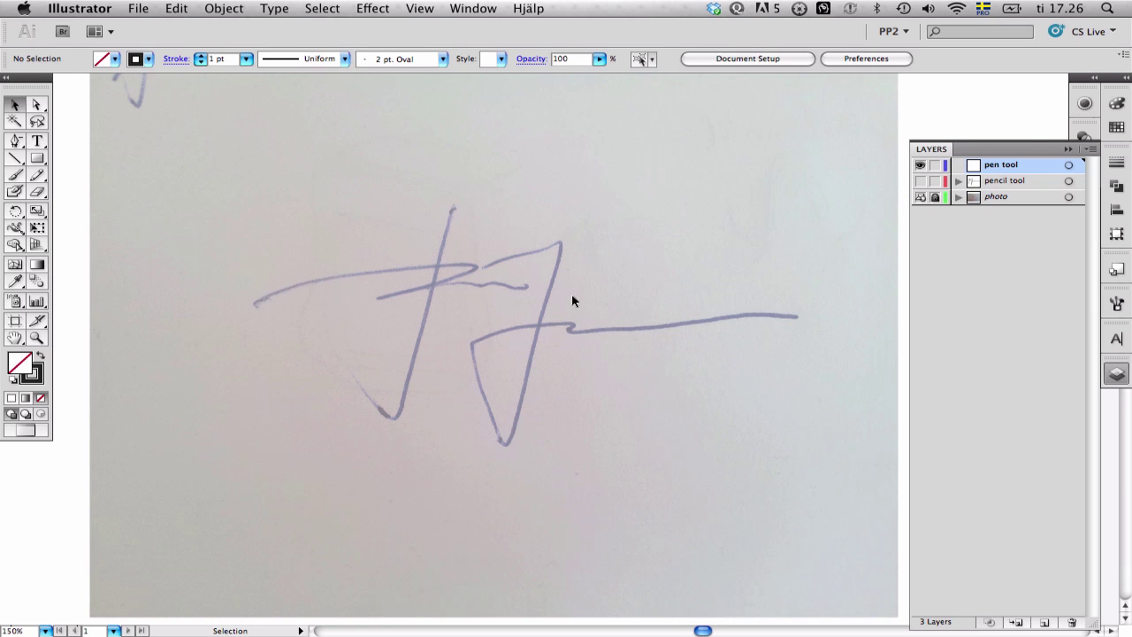
left_click_drag(546, 307, 550, 301)
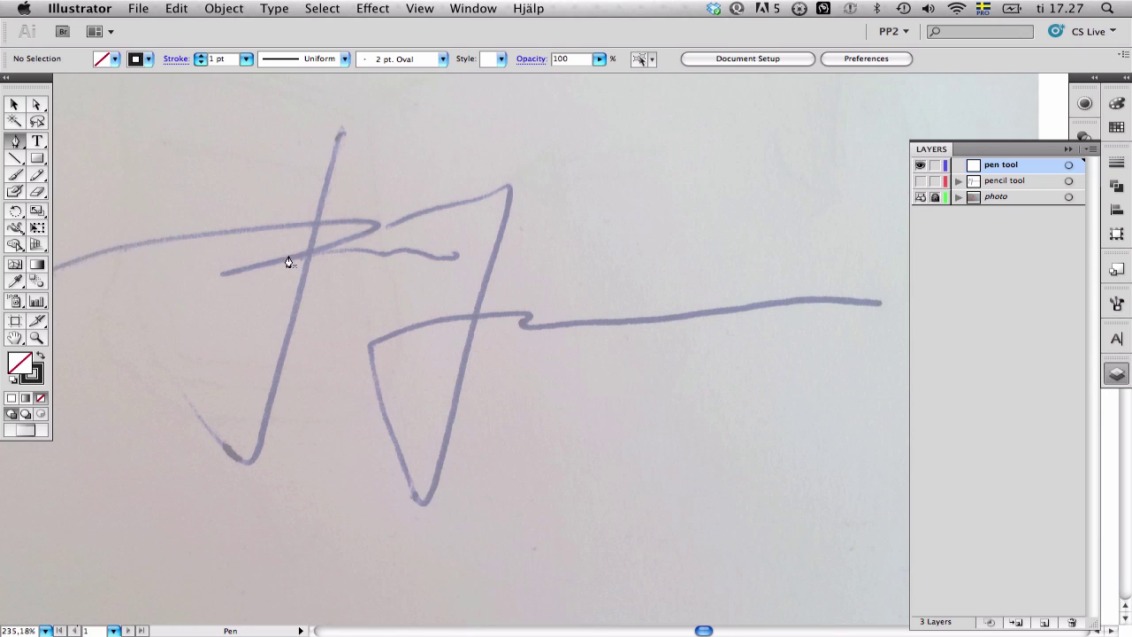
Step: Draw an open zigzag of straight segments with seven corner points using the Pen tool, and deselect it
left_click(193, 173)
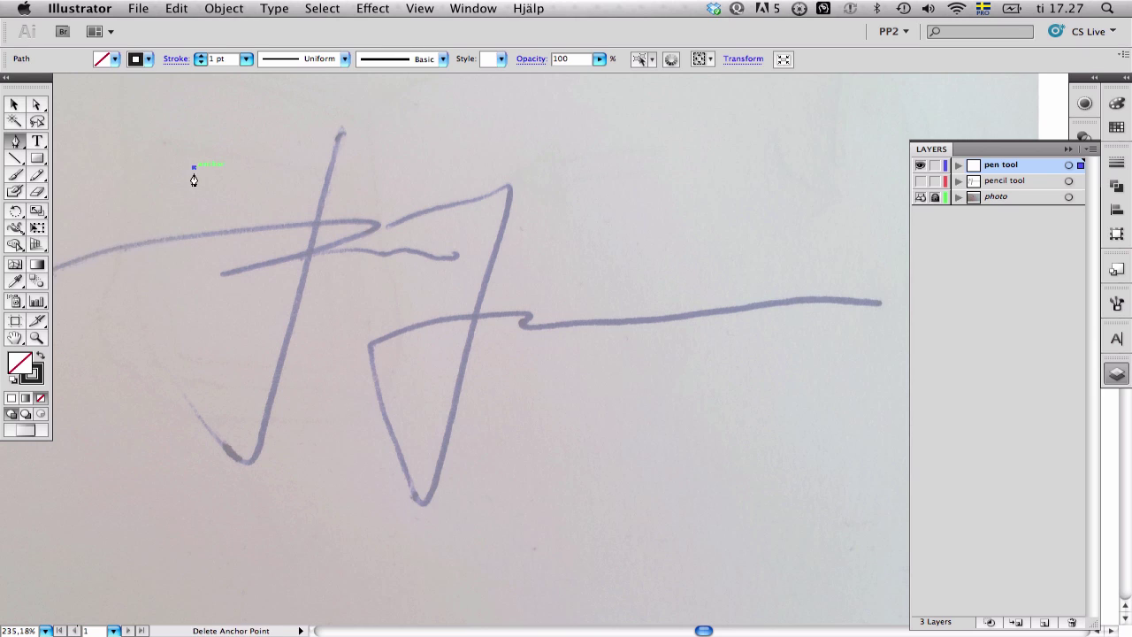
left_click(315, 317)
left_click(423, 168)
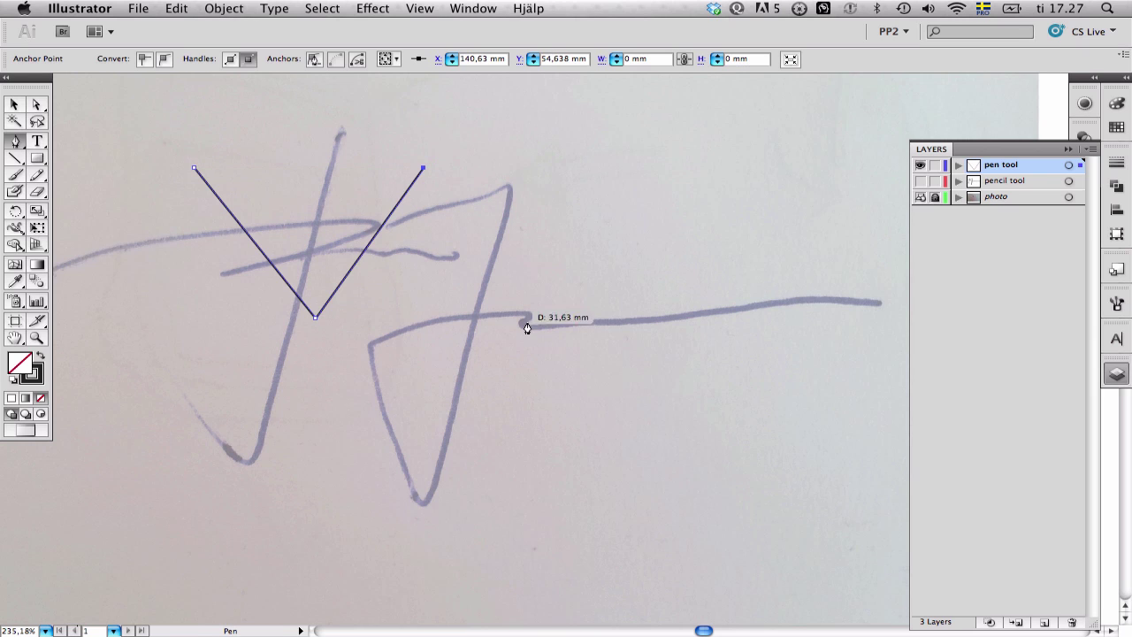
left_click(530, 329)
left_click(617, 173)
left_click(730, 319)
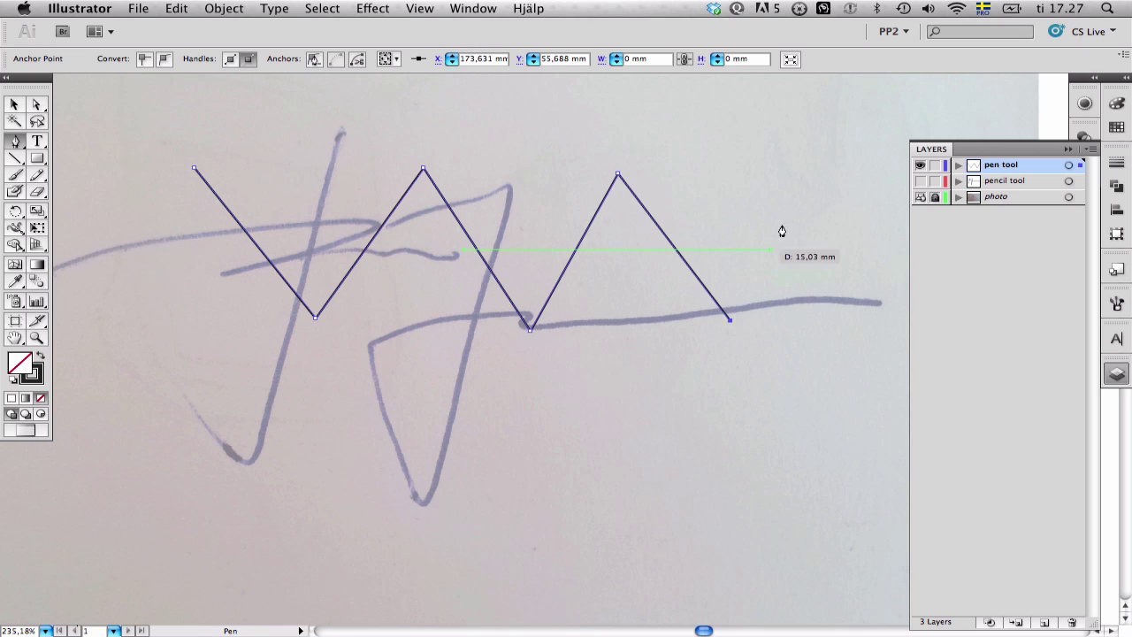
left_click(805, 177)
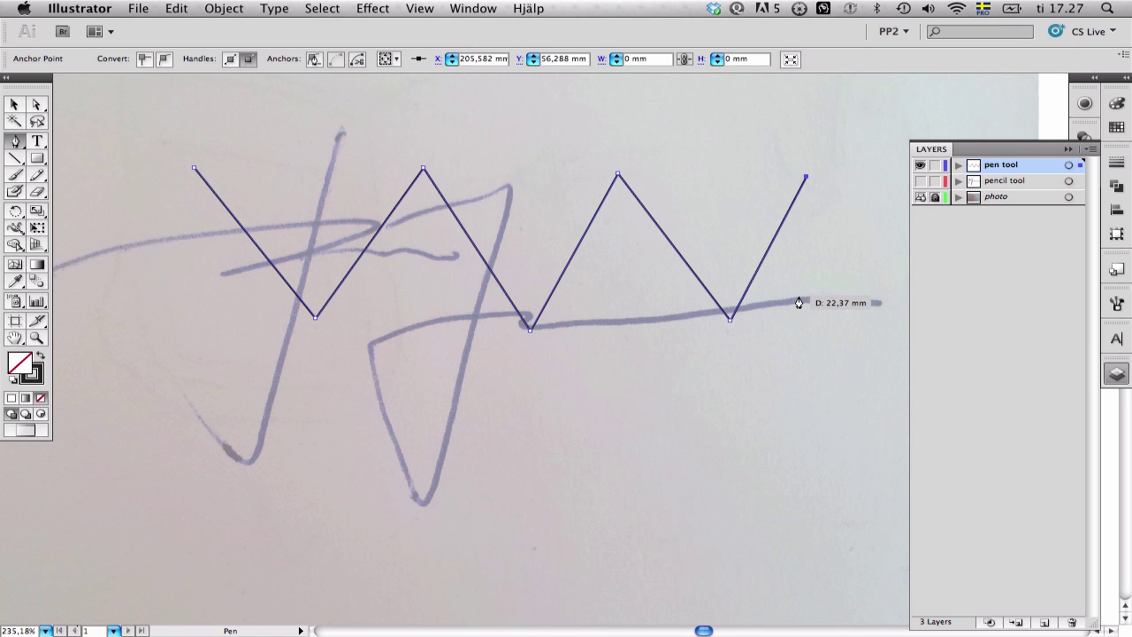
key("super")
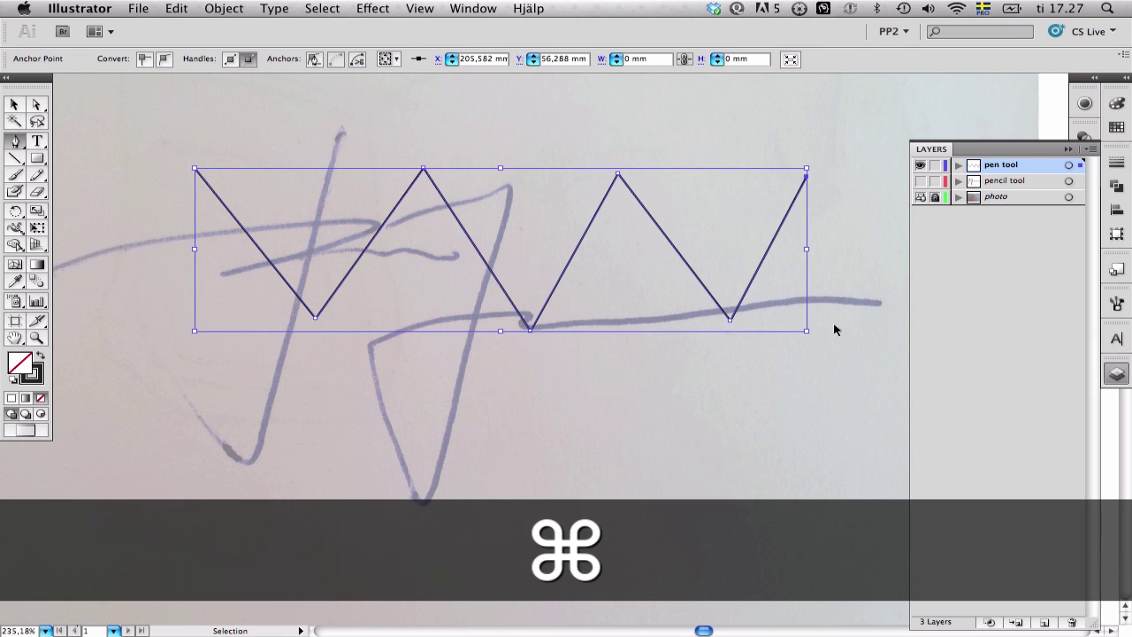
left_click(872, 332, "super")
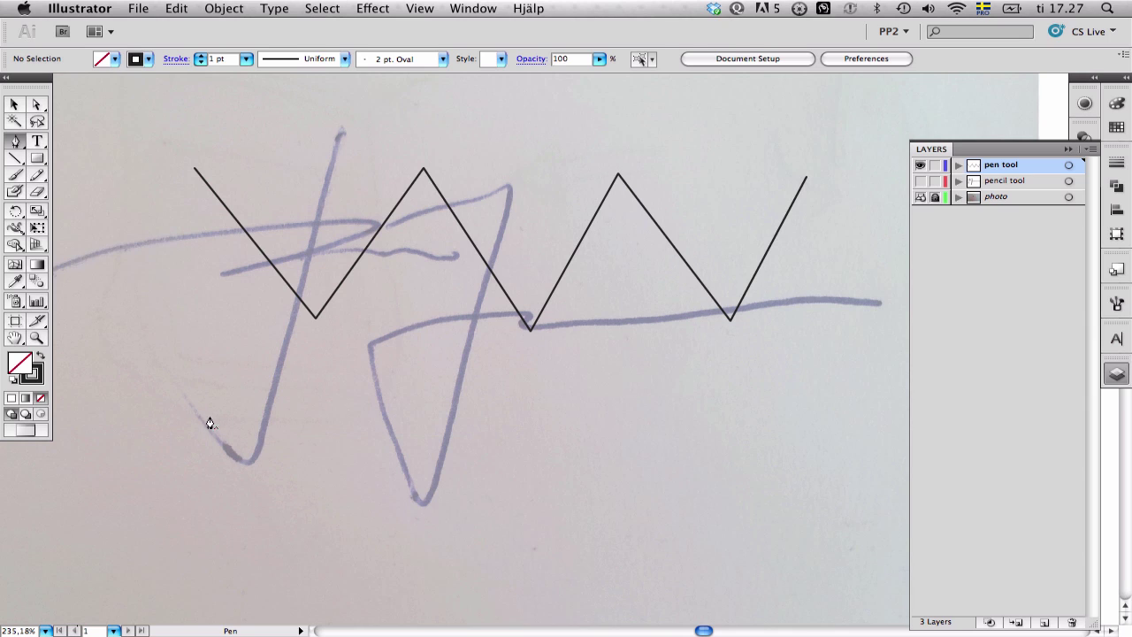
Step: Draw a smooth wave of five anchor points below the zigzag with horizontal direction handles, and deselect it
left_click(193, 386)
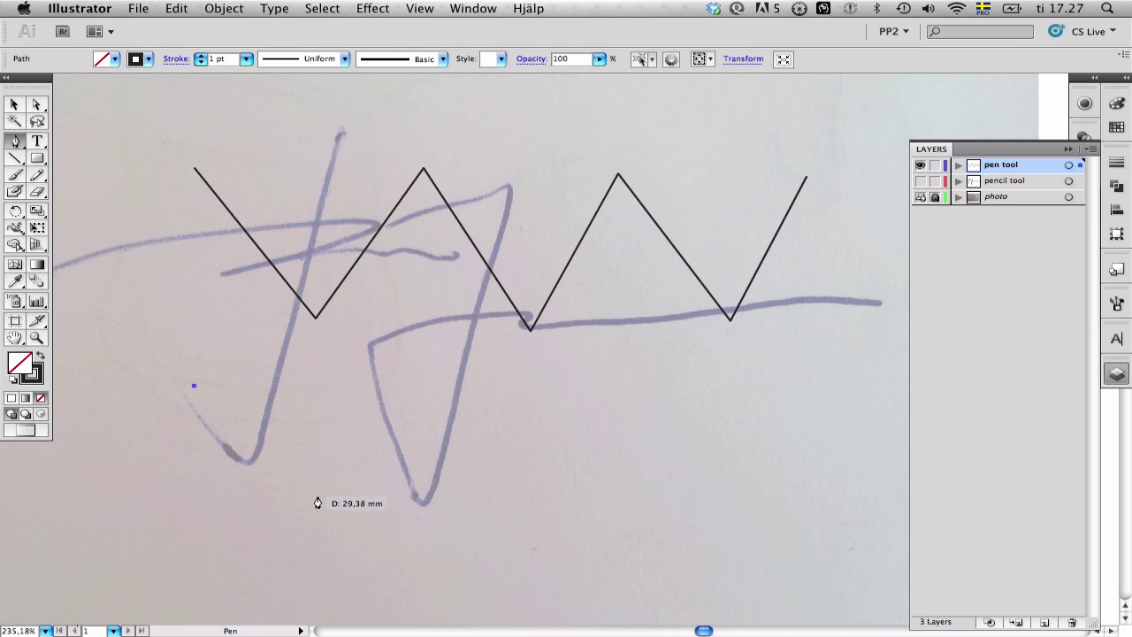
left_click_drag(317, 495, 355, 502)
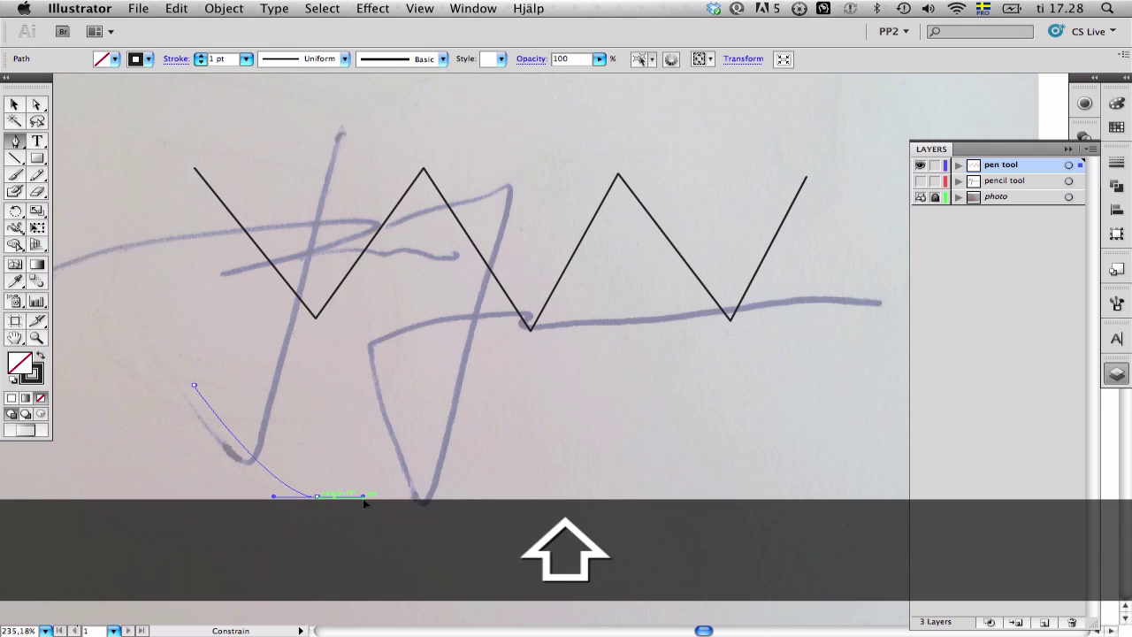
left_click_drag(365, 503, 354, 500)
left_click_drag(461, 385, 512, 395)
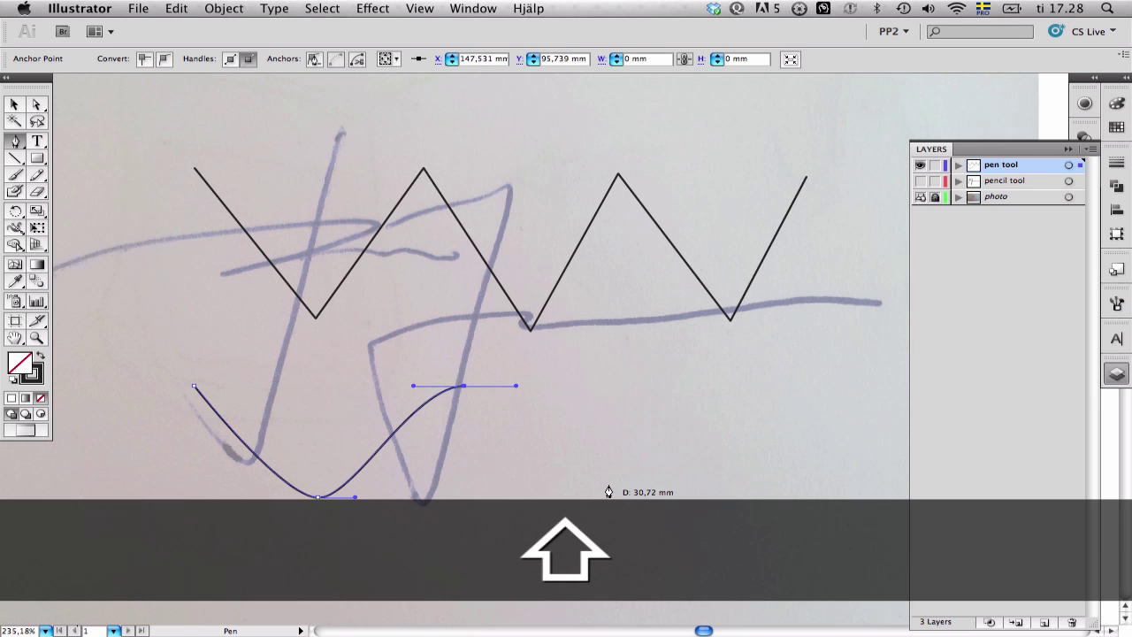
left_click_drag(604, 489, 651, 488)
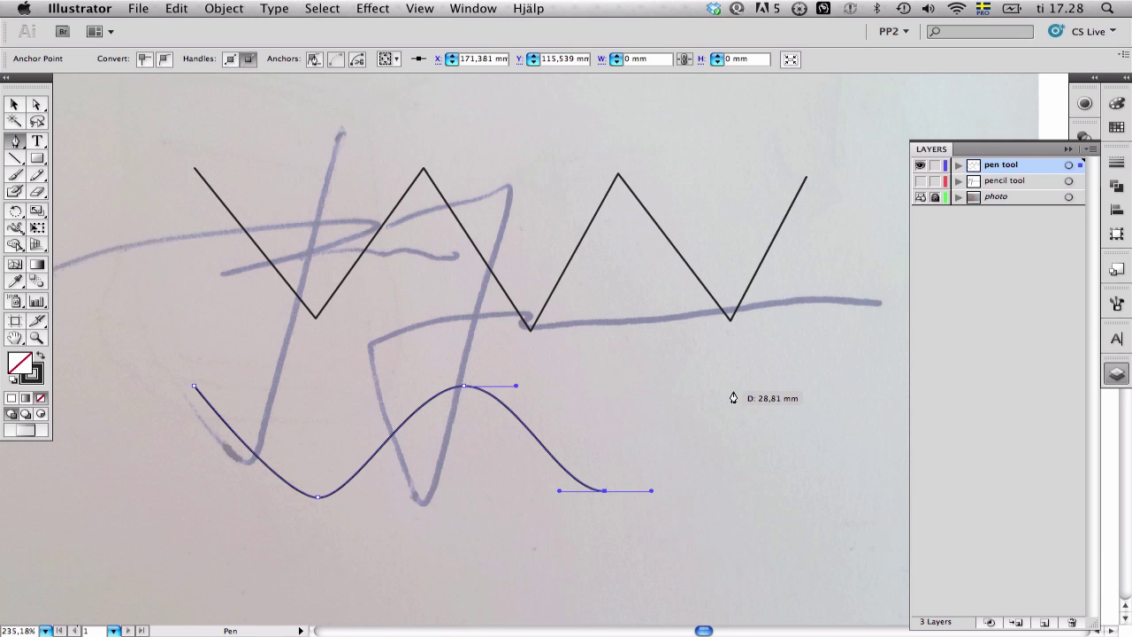
left_click_drag(733, 389, 796, 390)
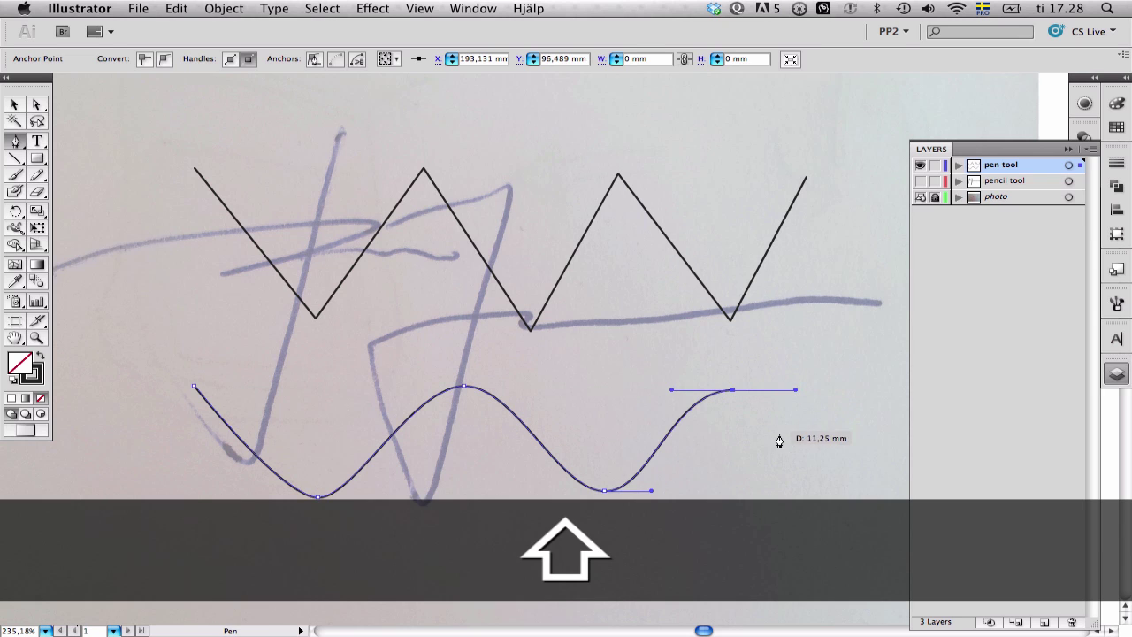
left_click(780, 443, "super")
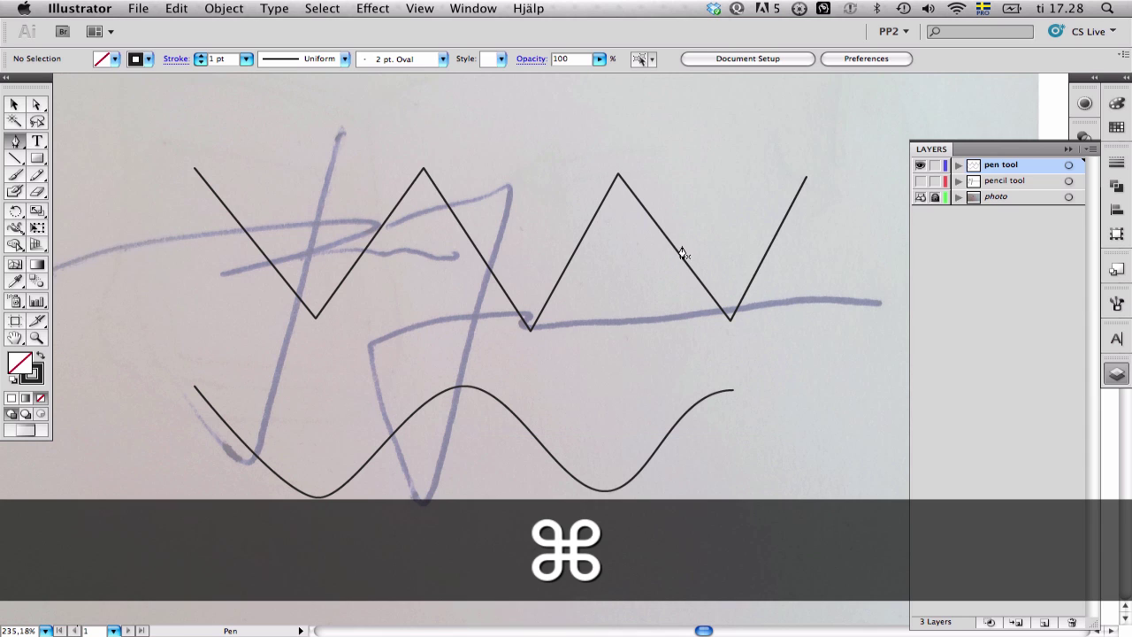
Step: Convert the zigzag's second upper peak into a smooth point with nearly horizontal handles using the Convert Anchor Point tool, and deselect the path
key("super+space")
left_click_drag(581, 139, 704, 237)
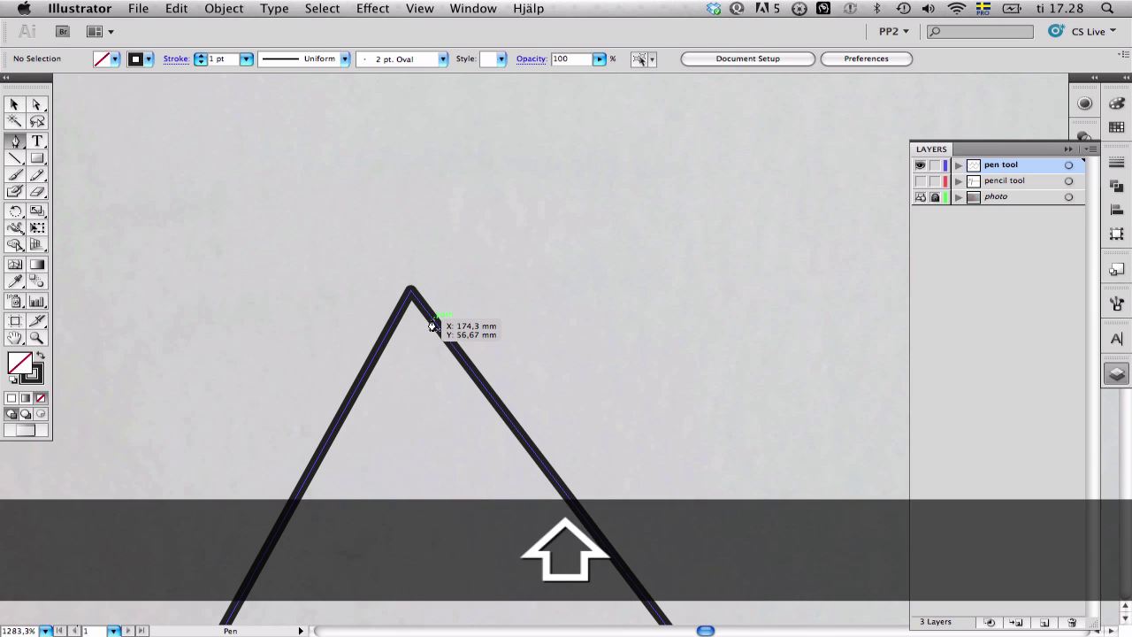
key("shift+c")
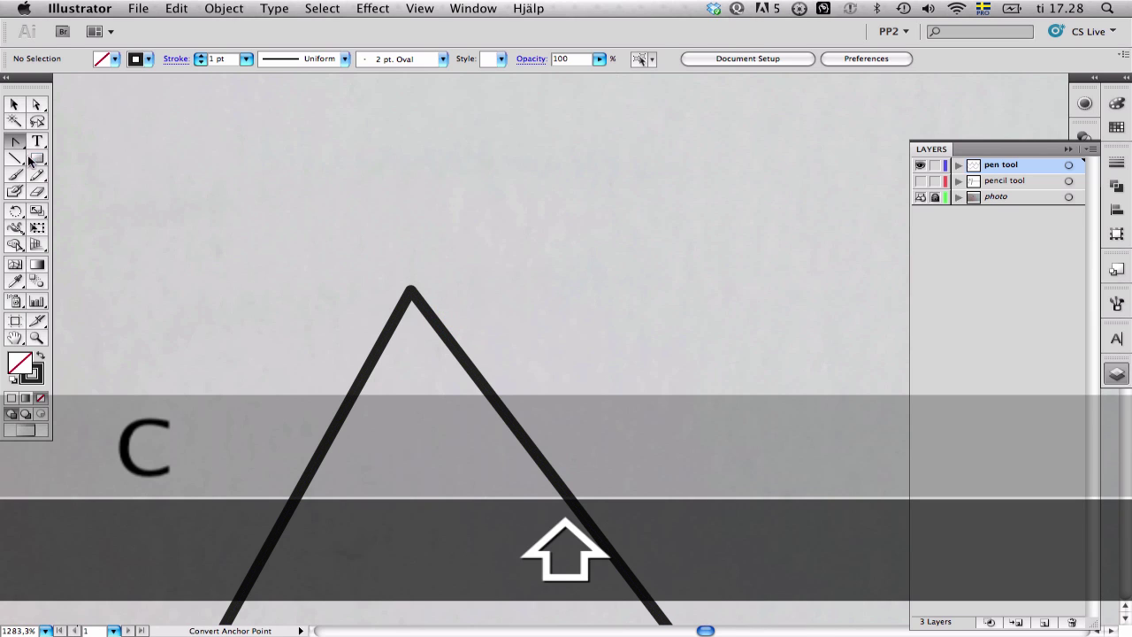
left_click_drag(15, 141, 65, 195)
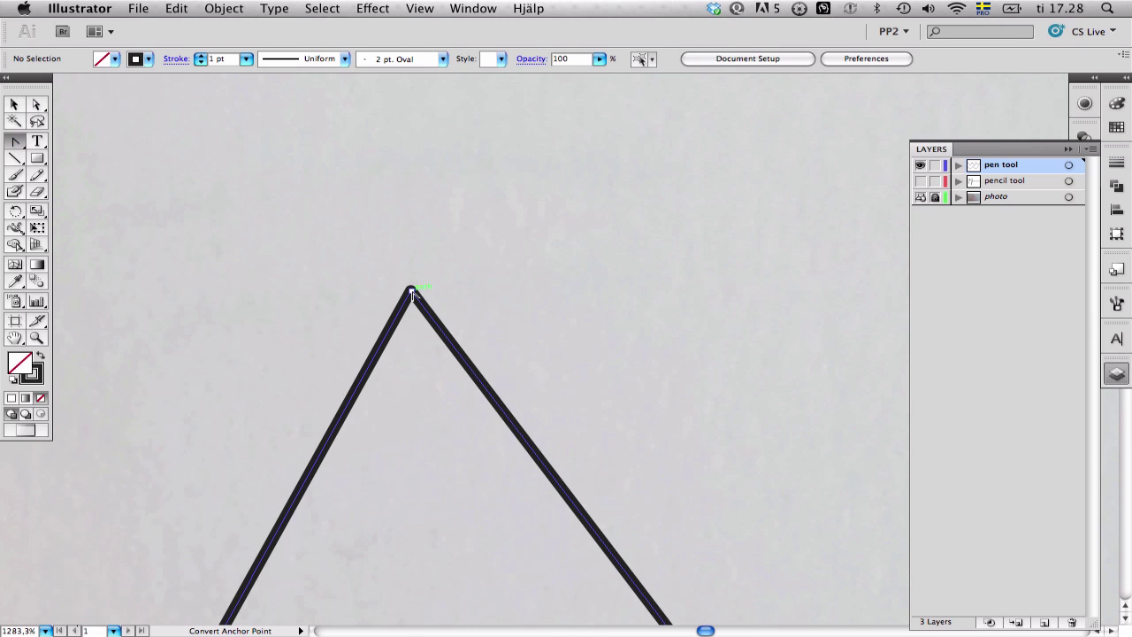
left_click_drag(412, 292, 566, 284)
key("super+minus")
key("super+minus")
key("super+minus")
key("super+minus")
key("super+minus")
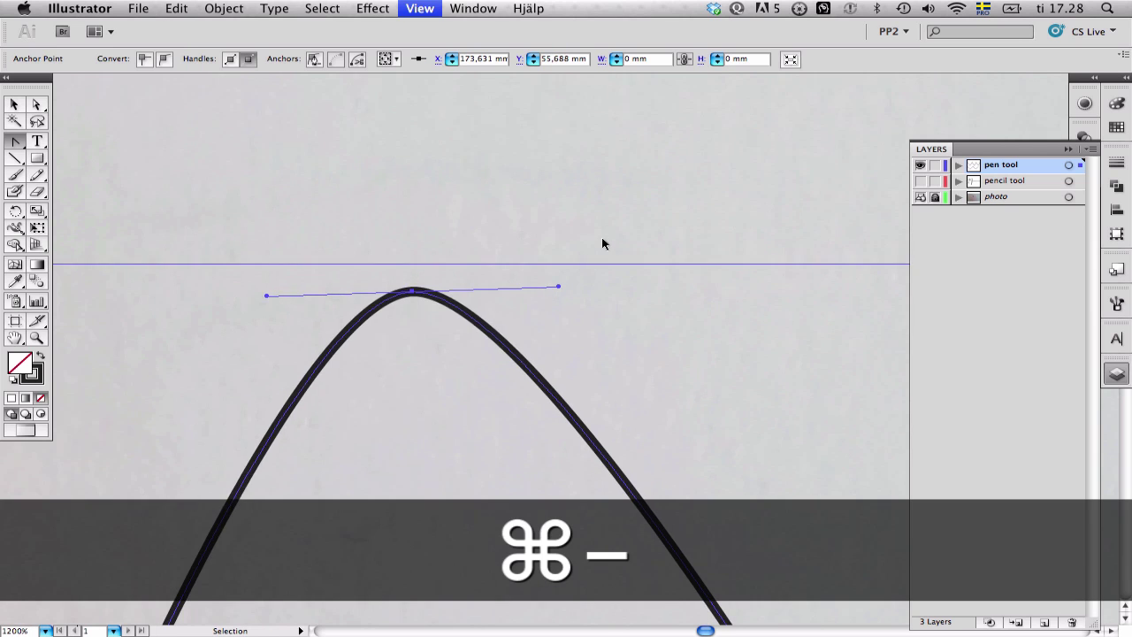
left_click(542, 318, "super")
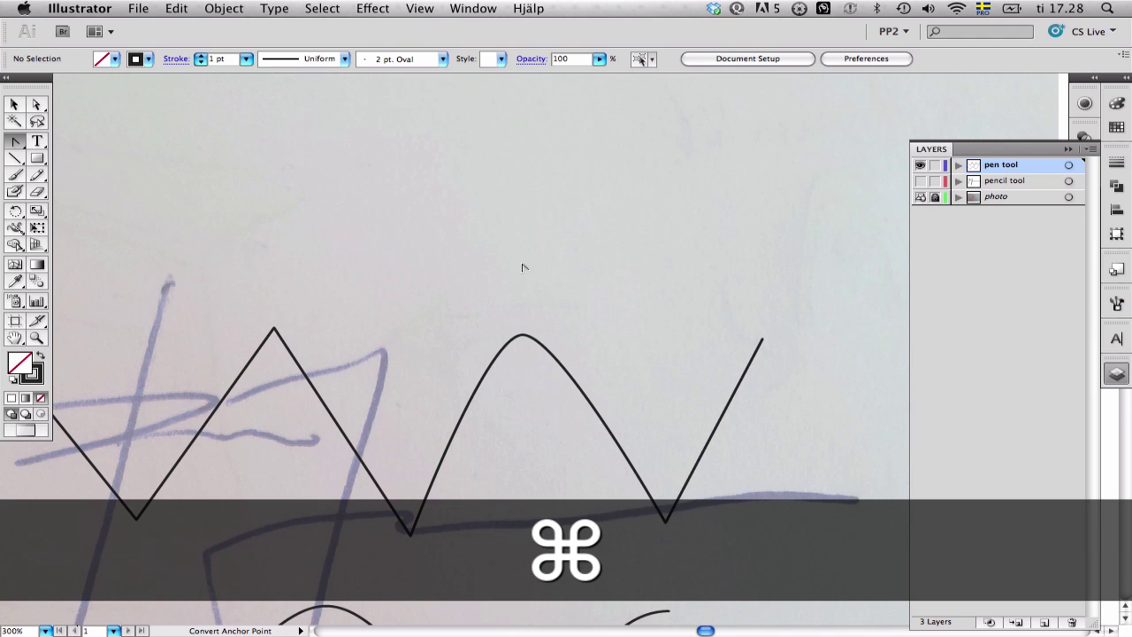
Step: Draw an ellipse above the rounded peak and raise its top anchor point to form an egg shape
key("l")
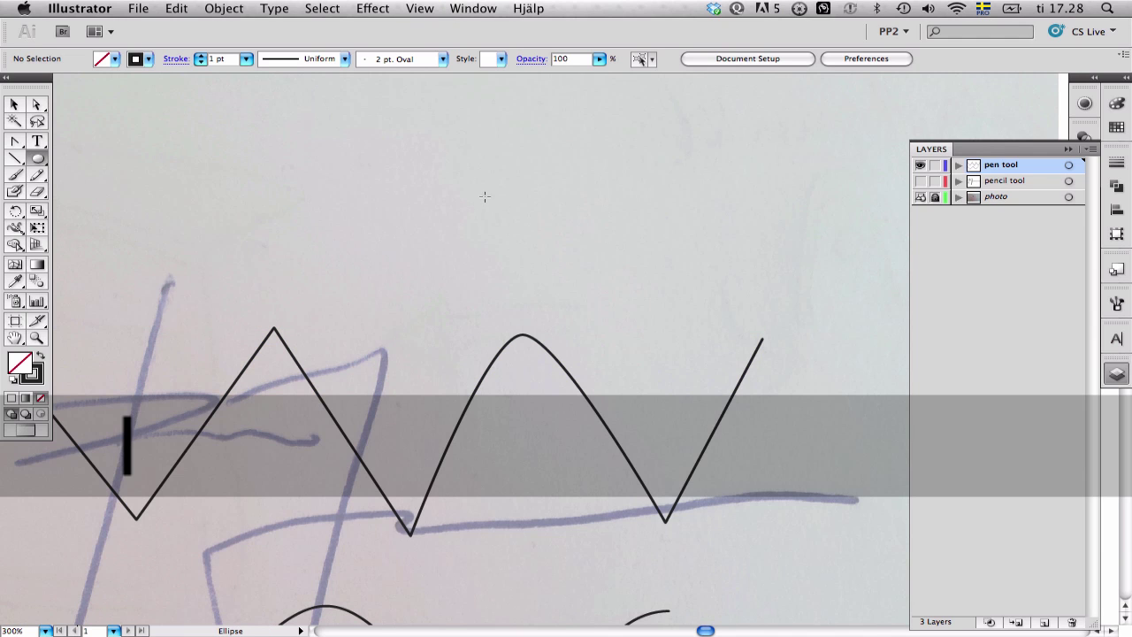
left_click_drag(484, 196, 580, 281)
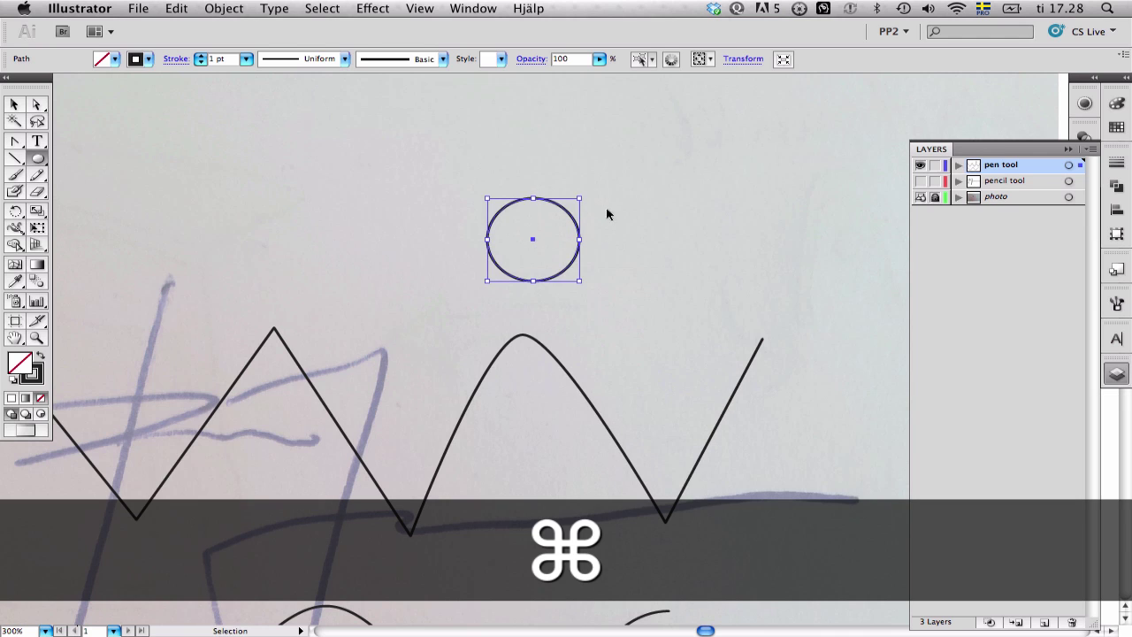
left_click(606, 210, "super")
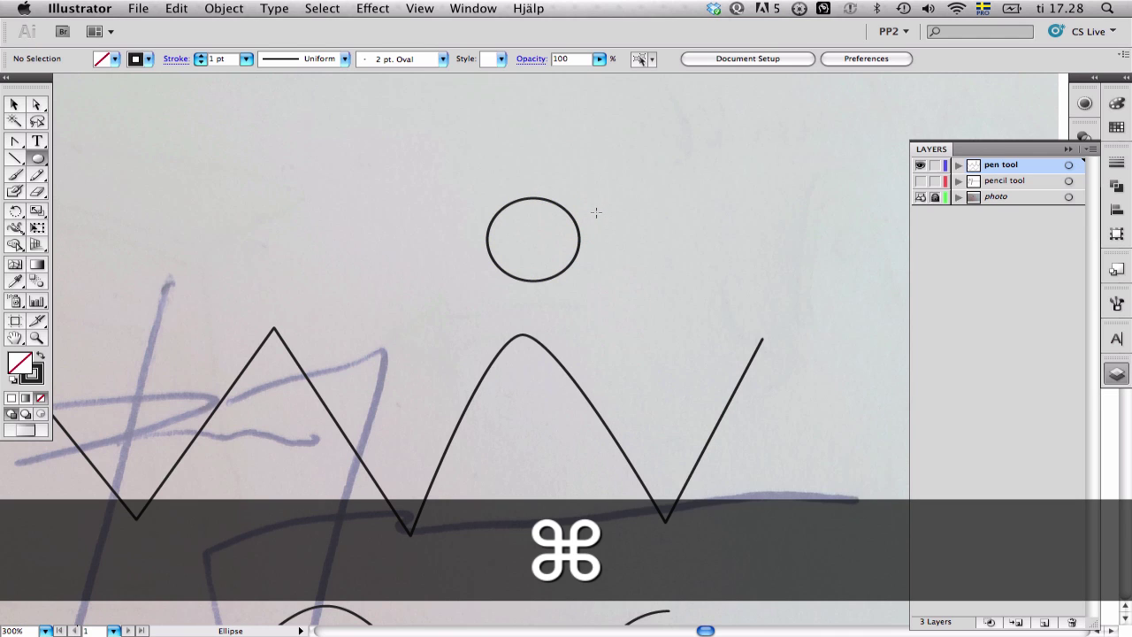
key("a")
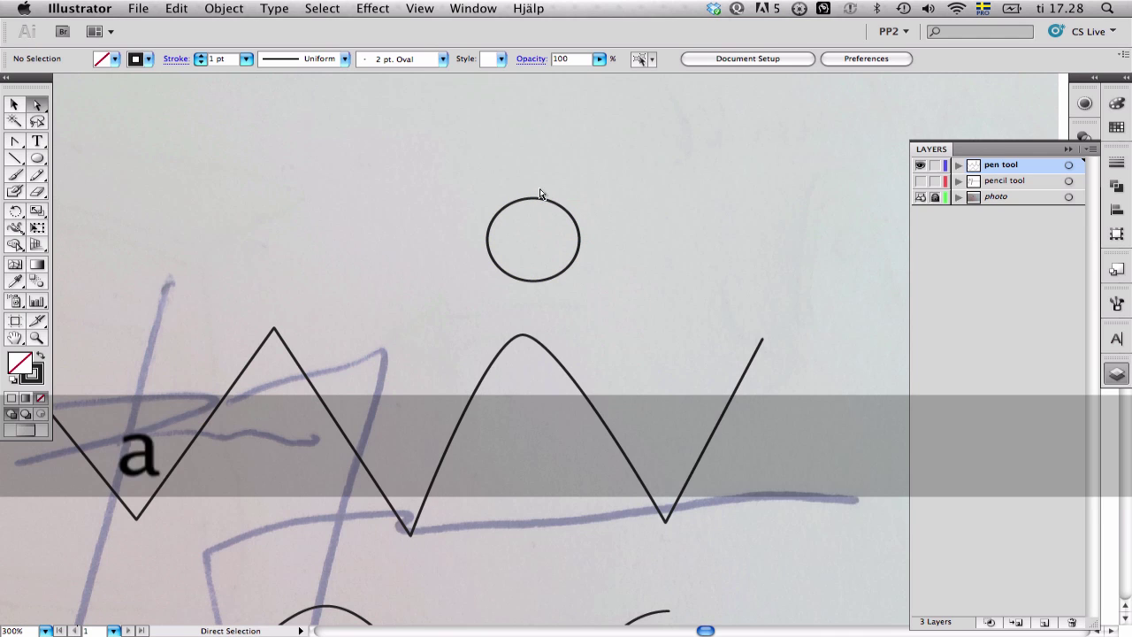
left_click_drag(513, 179, 540, 165)
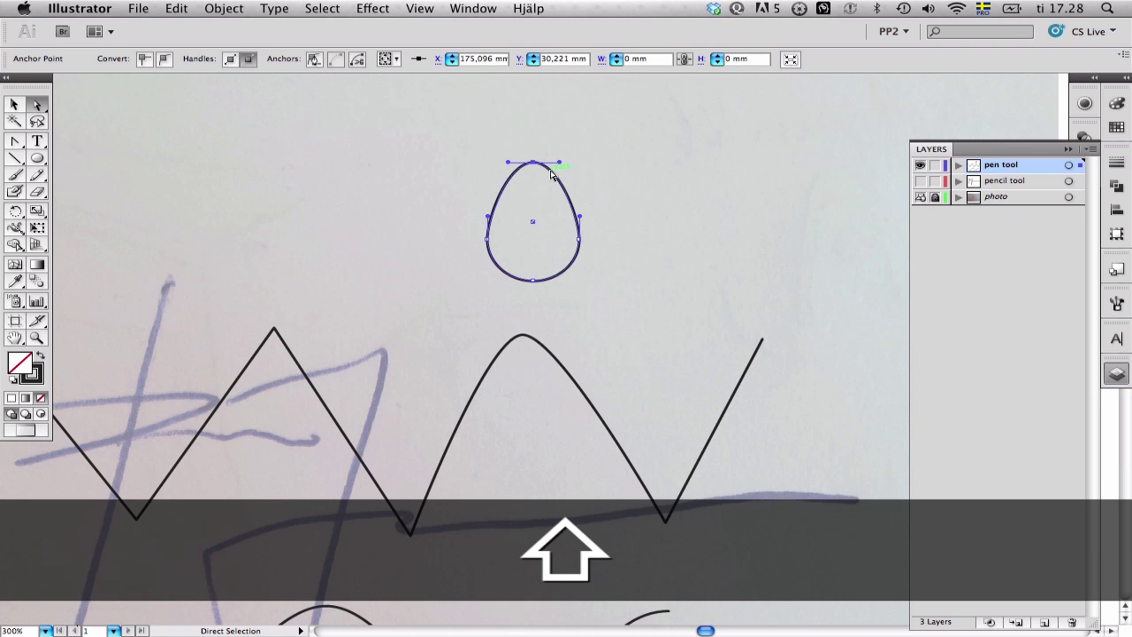
Step: Convert the egg's top anchor point to a corner to form a teardrop, and deselect it
key("shift+c")
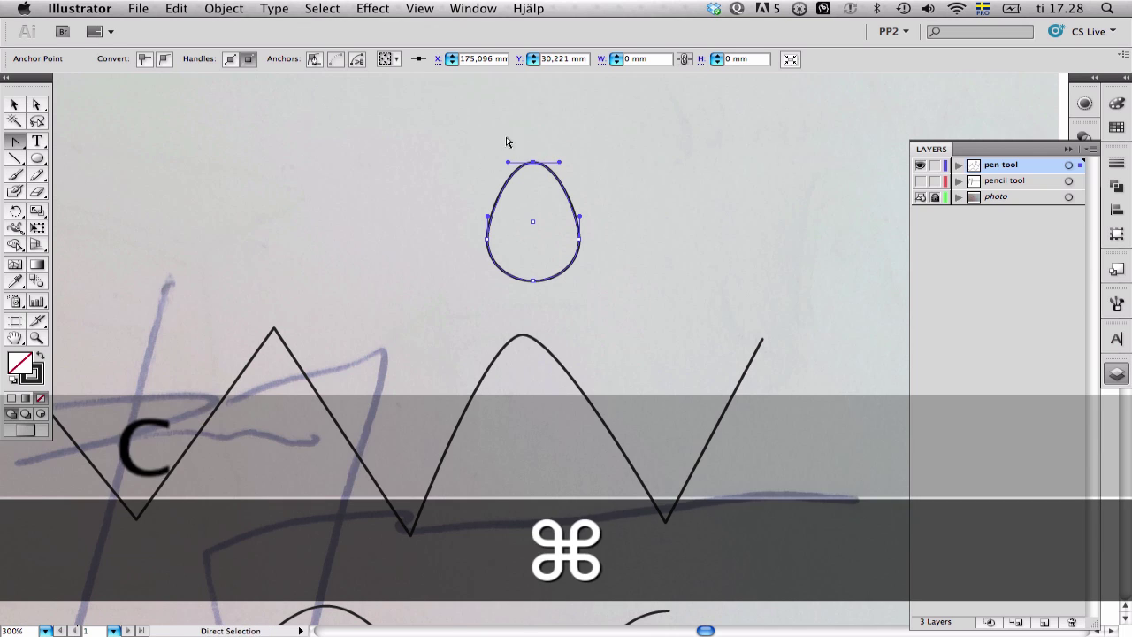
key("super+space")
left_click_drag(600, 283, 589, 277)
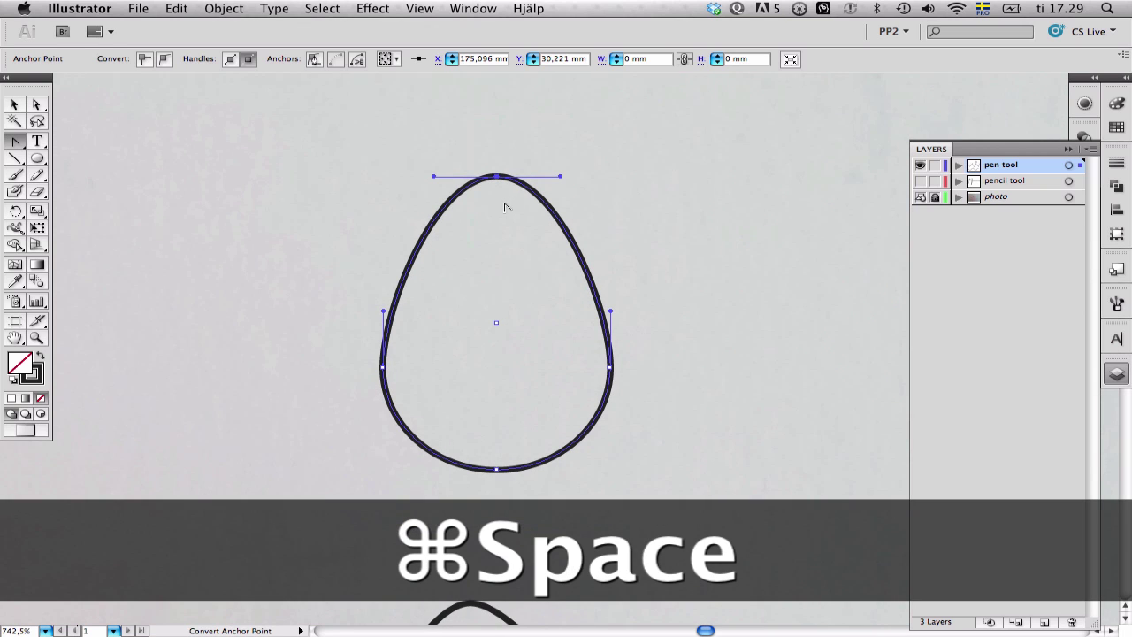
left_click(497, 176)
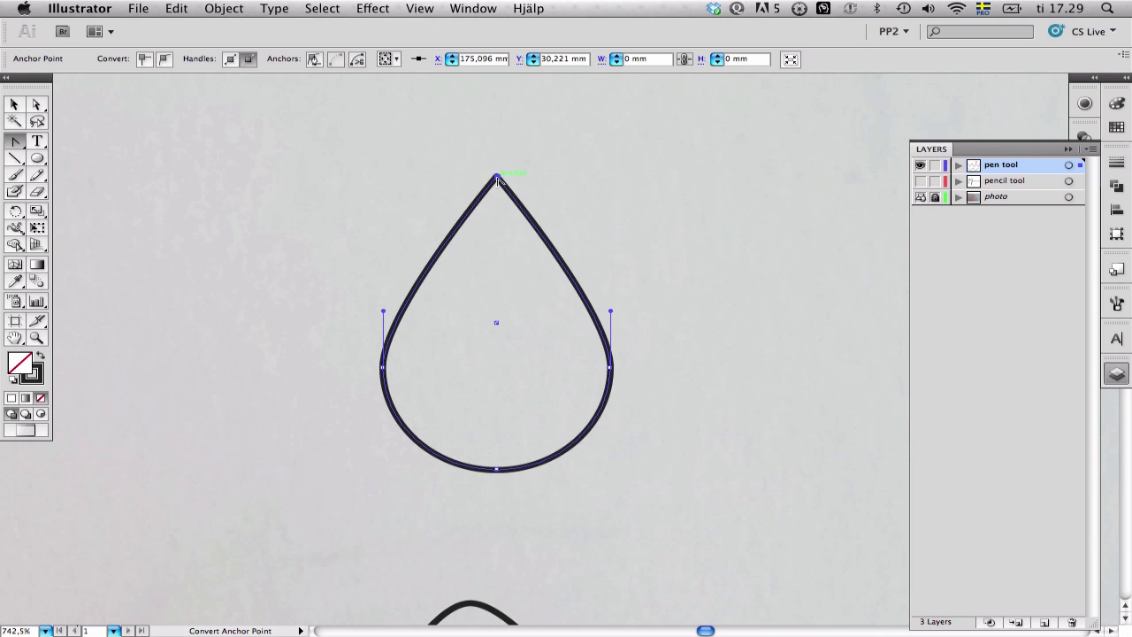
left_click(582, 210, "super")
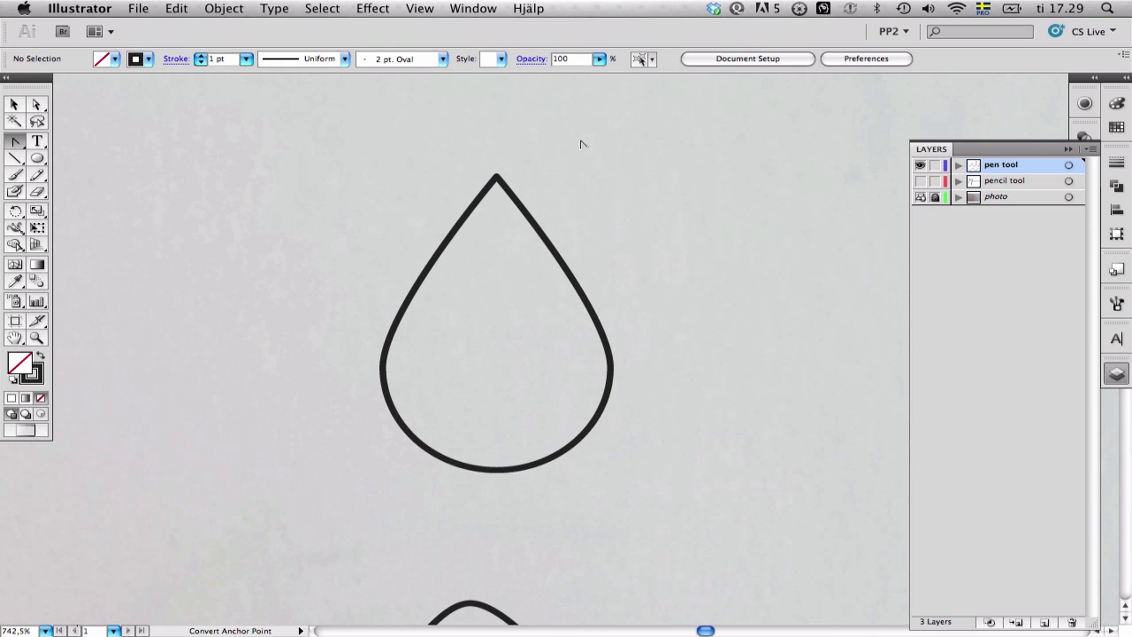
Step: Delete the teardrop and the remaining practice paths from the pen tool layer
key("super+minus")
key("super+minus")
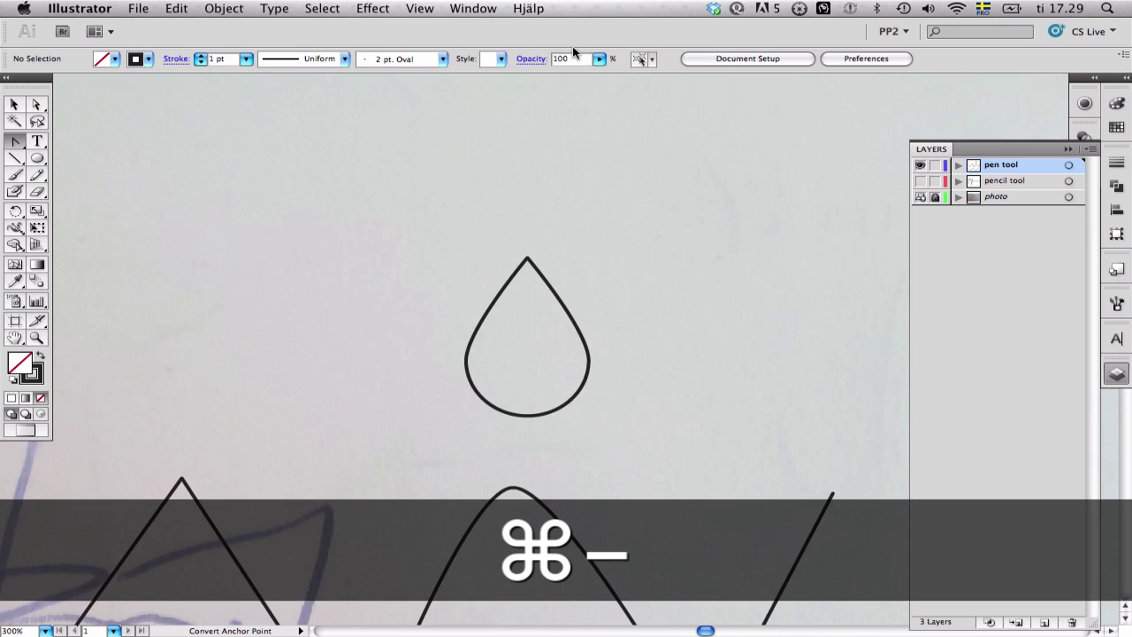
key("super+minus")
key("v")
left_click_drag(515, 350, 495, 324)
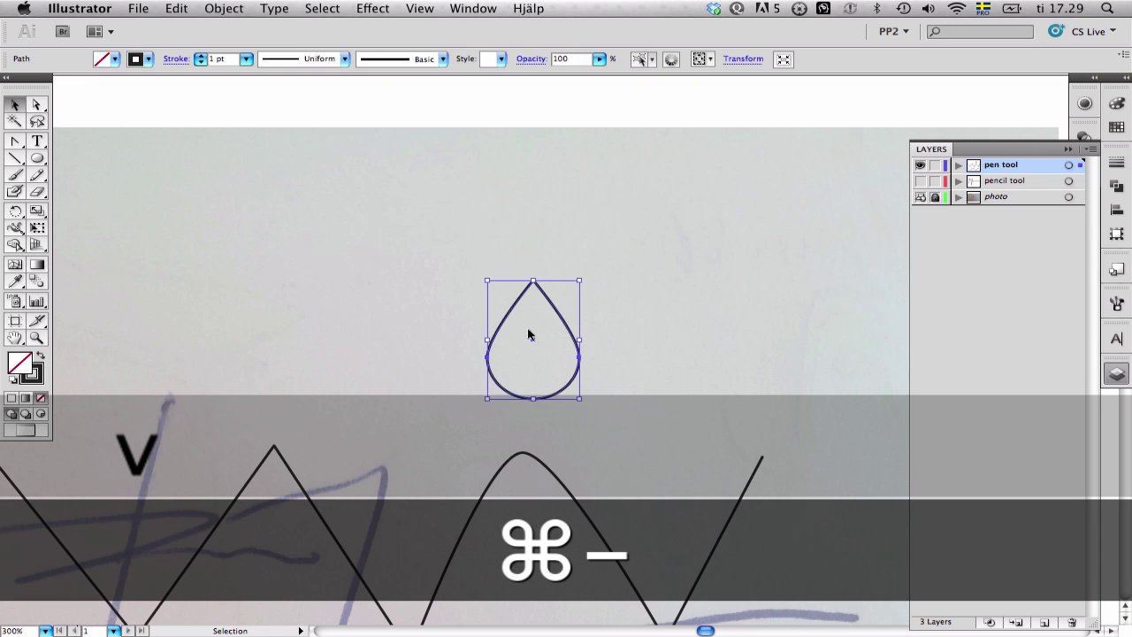
key("Delete")
key("space")
left_click_drag(534, 430, 633, 234)
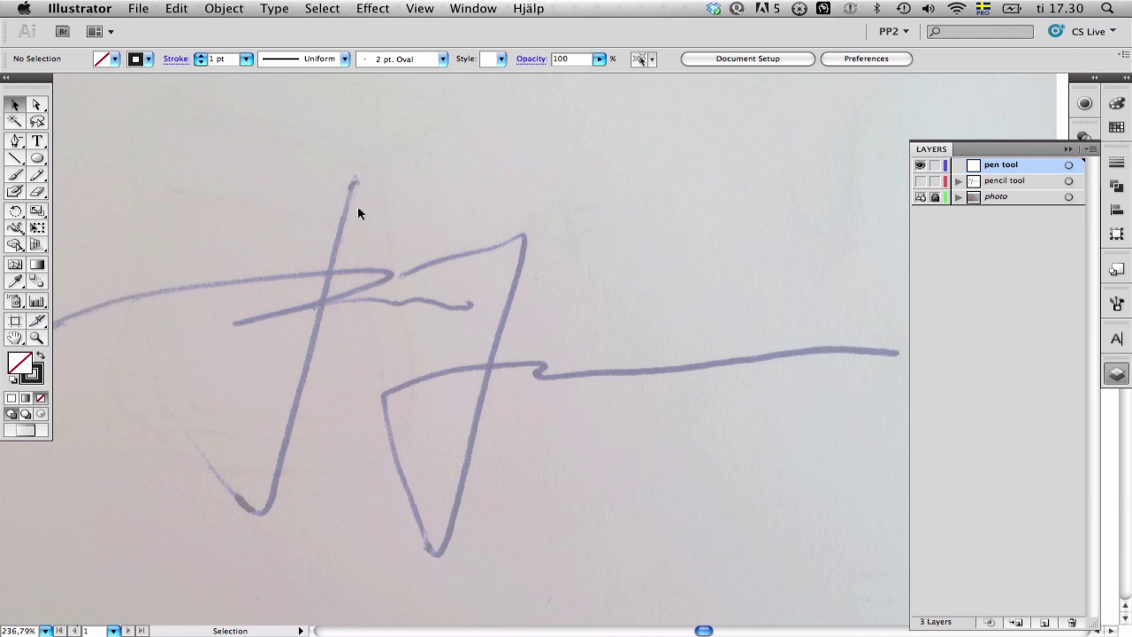
Step: Trace the tall slanted stem and its hooked lower end in the photo with the Pen tool, and deselect the path
key("p")
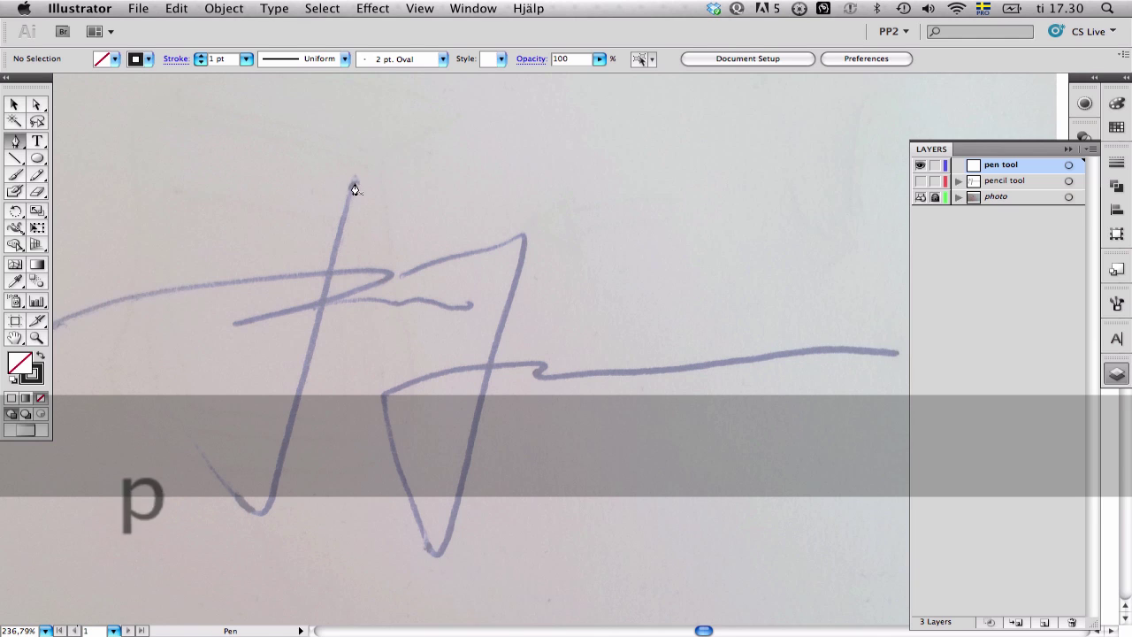
left_click(352, 183)
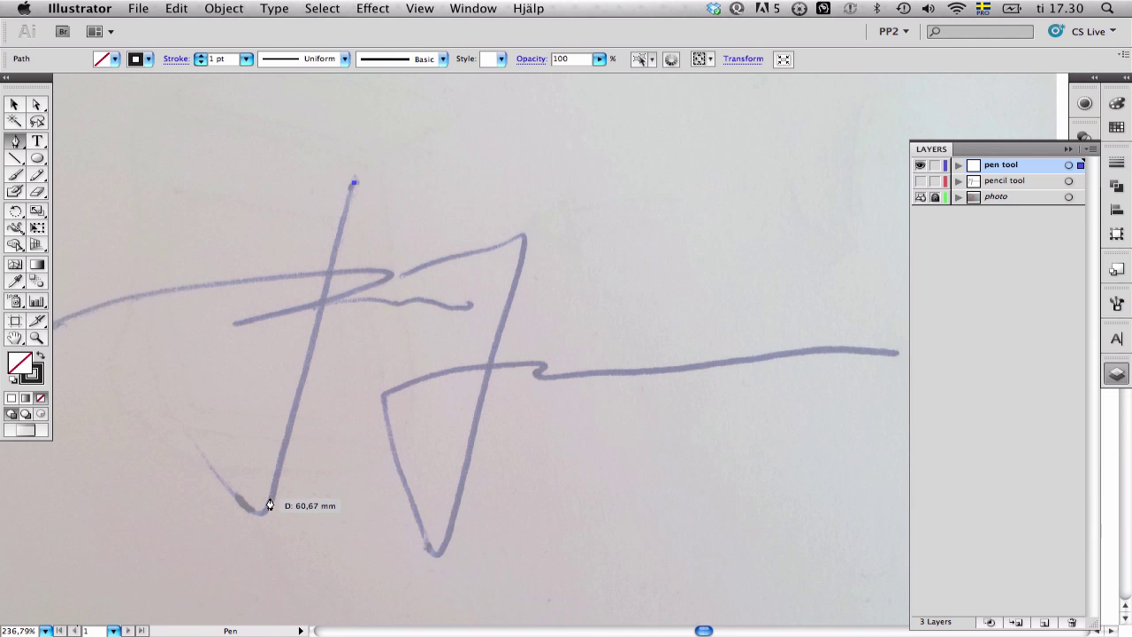
left_click(274, 502)
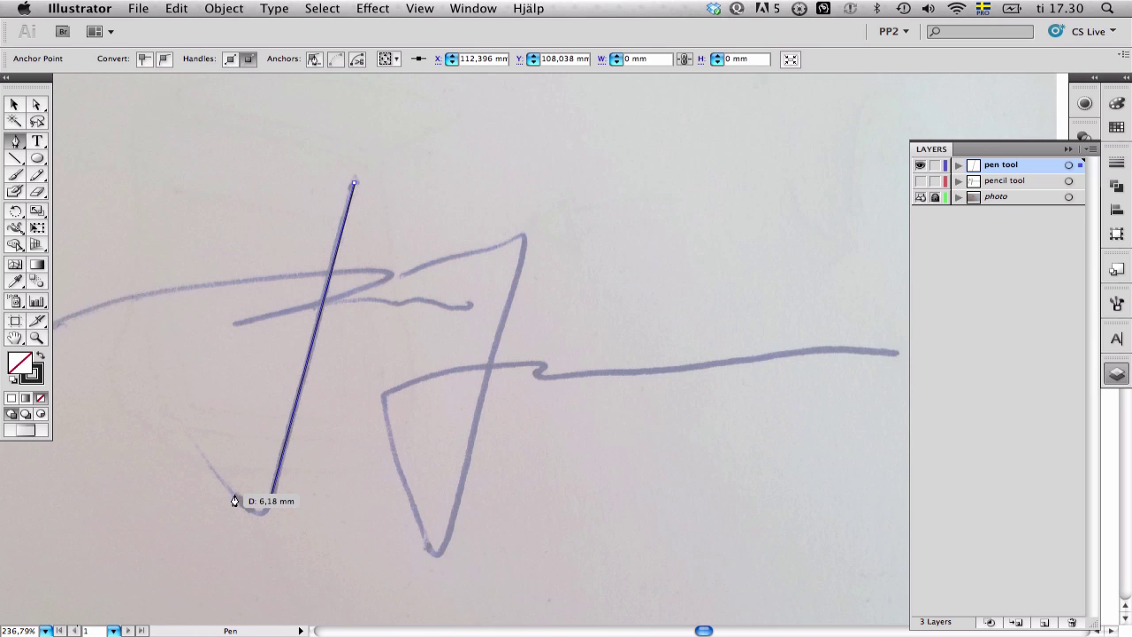
left_click(230, 494)
left_click_drag(210, 462, 208, 460)
left_click(361, 417, "super")
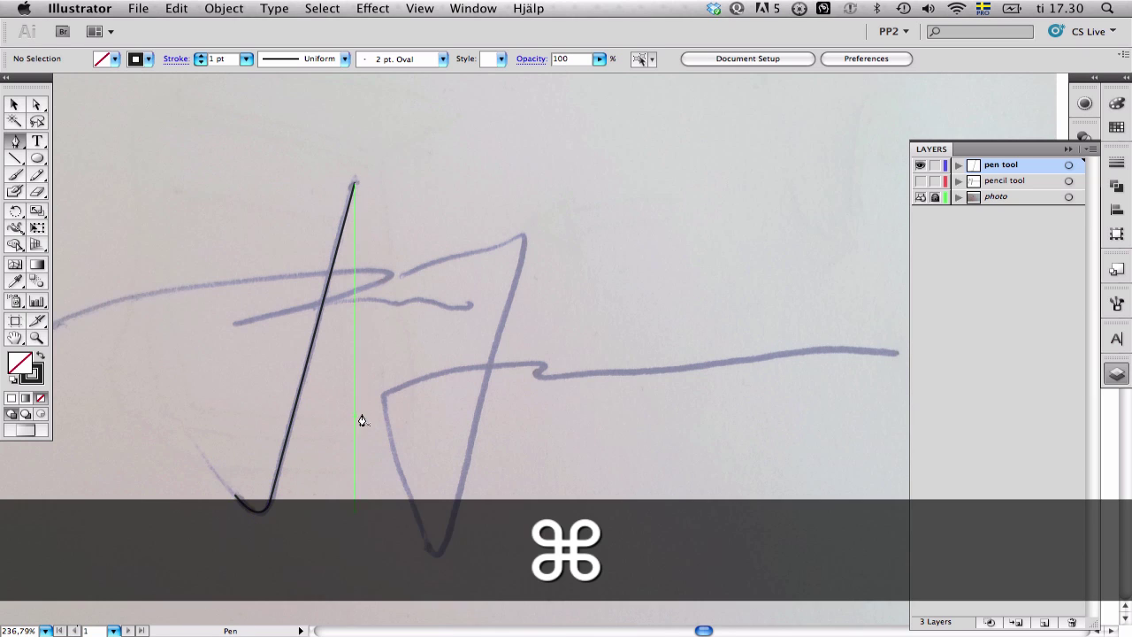
Step: Trace the long cross stroke from its left end, around its sharp bend and back below, and deselect the path
scroll(119, 324, "left", 3)
left_click(123, 325)
left_click_drag(202, 291, 261, 279)
left_click_drag(456, 270, 416, 287)
left_click(314, 316)
left_click(495, 293, "super")
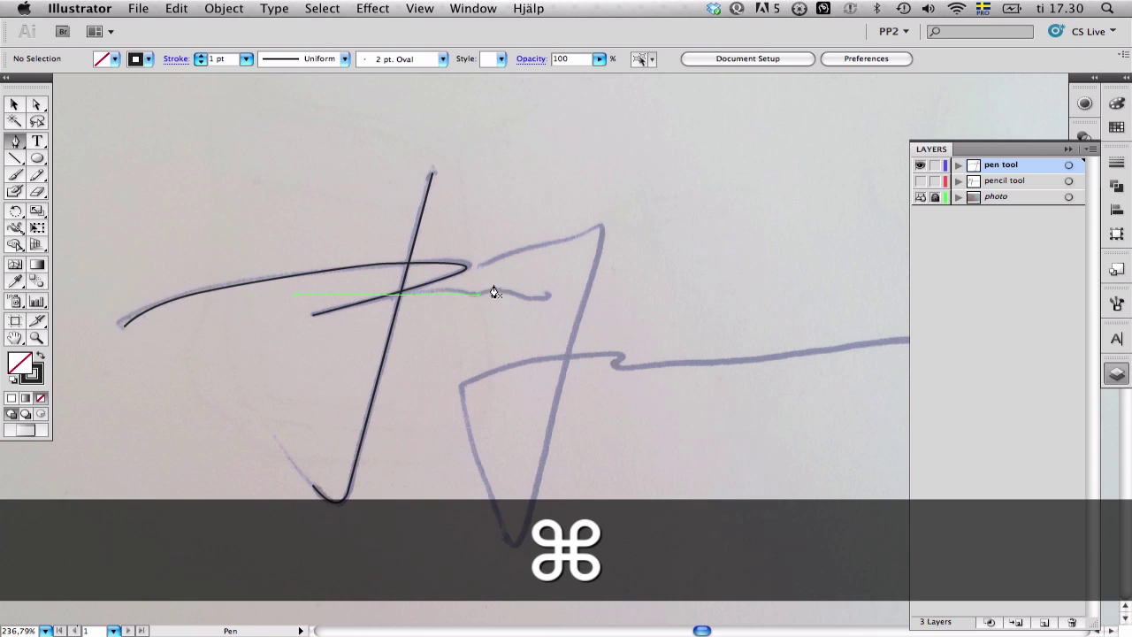
Step: Trace the short wavy stroke beside the stem with smooth anchor points, and deselect the path
key("super+space")
left_click_drag(380, 190, 727, 434)
left_click_drag(298, 301, 303, 302)
mouse_move(375, 310)
left_mouse_down()
mouse_move(414, 311)
mouse_move(406, 322)
mouse_move(515, 323)
mouse_move(536, 286)
left_mouse_up()
left_click(501, 276, "super")
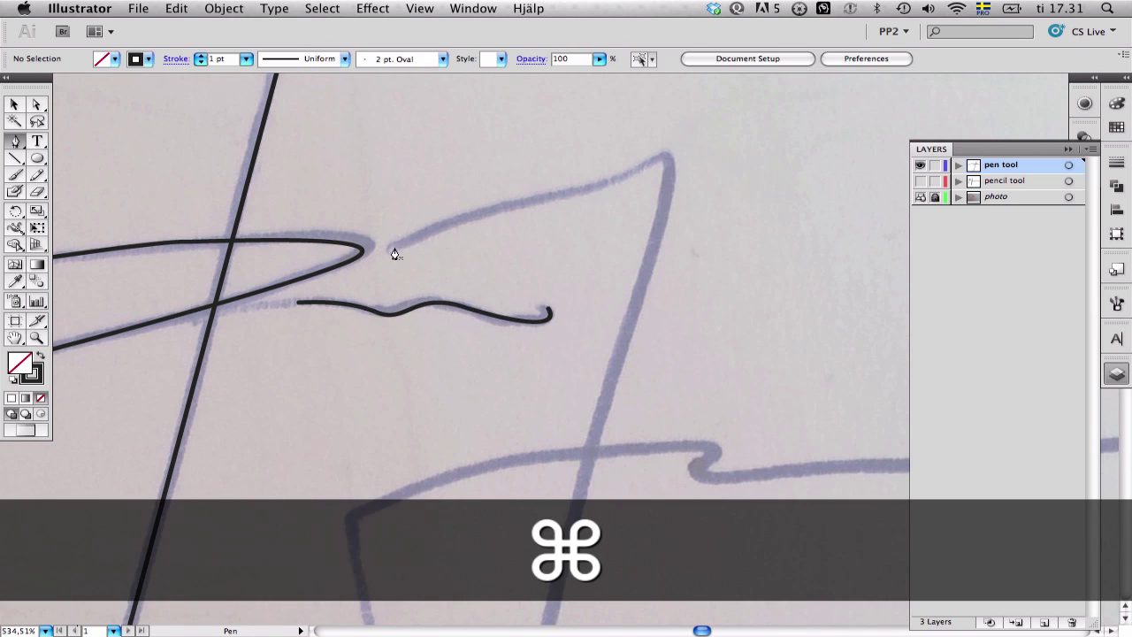
Step: Trace the second letter's rising upper stroke, its rounded peak, the long downstroke and the turn at its lowest point
left_click(395, 247)
left_click_drag(520, 201, 553, 198)
left_click_drag(619, 175, 635, 169)
left_click_drag(669, 175, 665, 211)
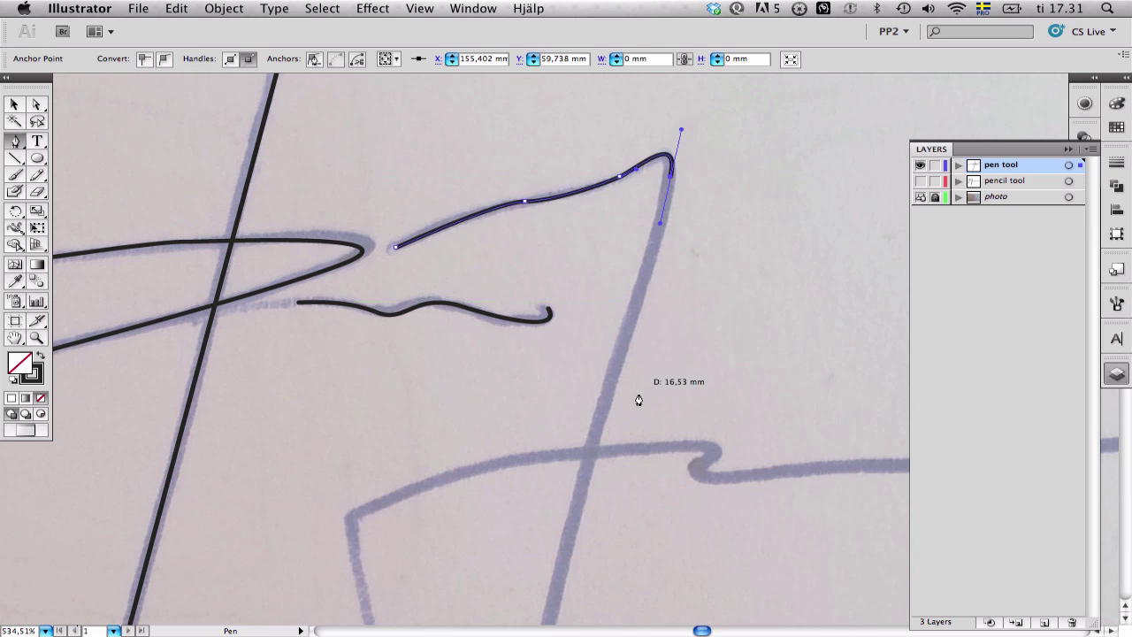
scroll(610, 336, "down", 10)
left_click(573, 397)
left_click_drag(517, 425, 486, 342)
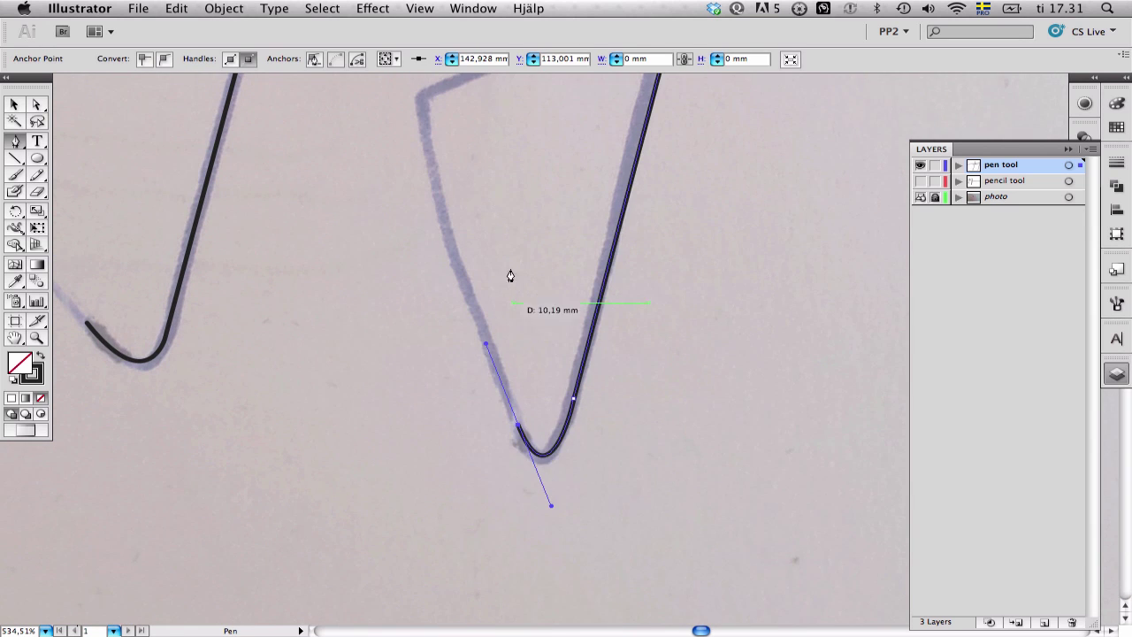
Step: Continue the path up the loop's left side, around its corner, across the downstroke and through the small S-shaped kink
left_click(425, 135)
scroll(427, 141, "up", 5)
left_click_drag(465, 211, 527, 189)
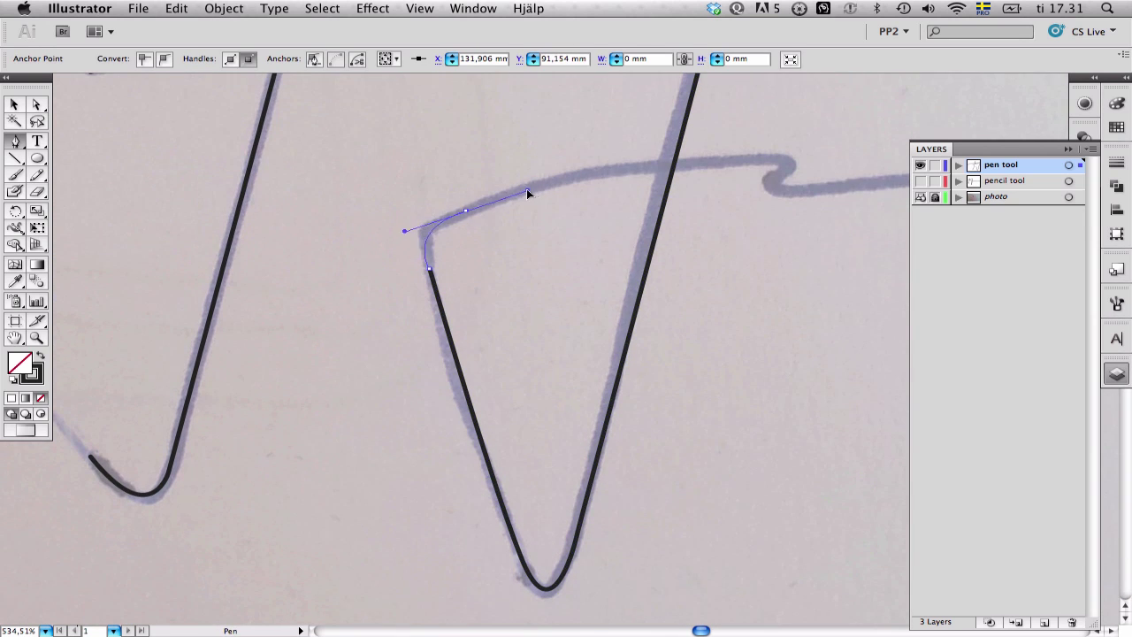
left_click_drag(704, 160, 774, 159)
left_click_drag(747, 198, 748, 196)
left_click(812, 188)
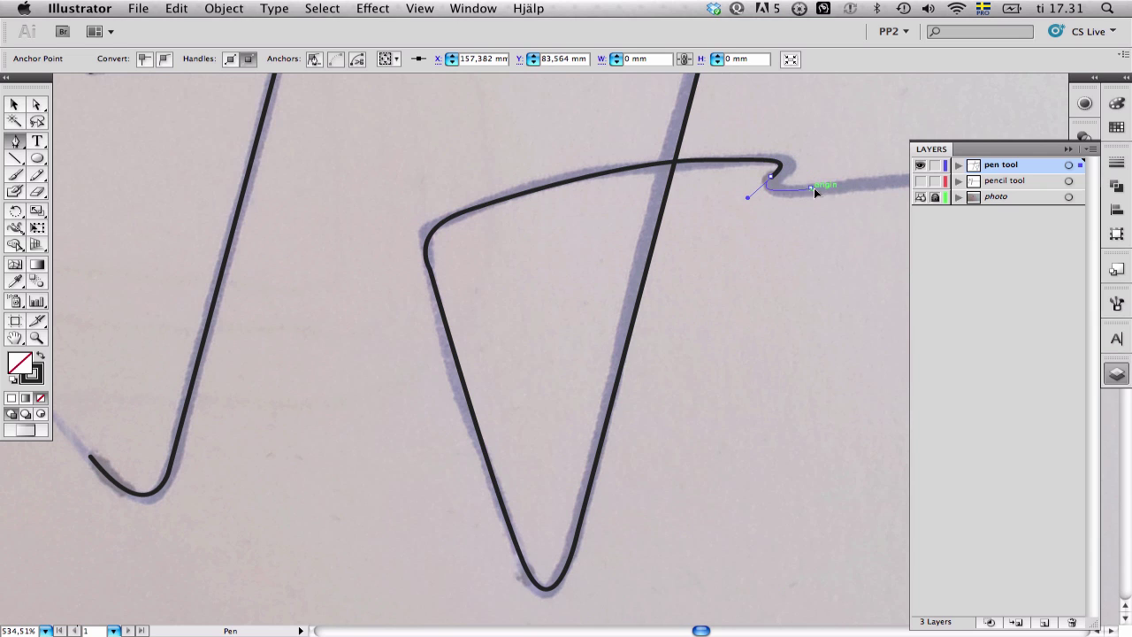
left_click_drag(839, 181, 846, 181)
Step: Extend the path along the long tail to its right end with smooth points, and deselect it
key("space")
left_click_drag(664, 218, 114, 266)
left_click_drag(662, 204, 752, 185)
key("space")
left_click_drag(751, 185, 386, 198)
left_click_drag(669, 197, 752, 219)
left_click(645, 249, "super")
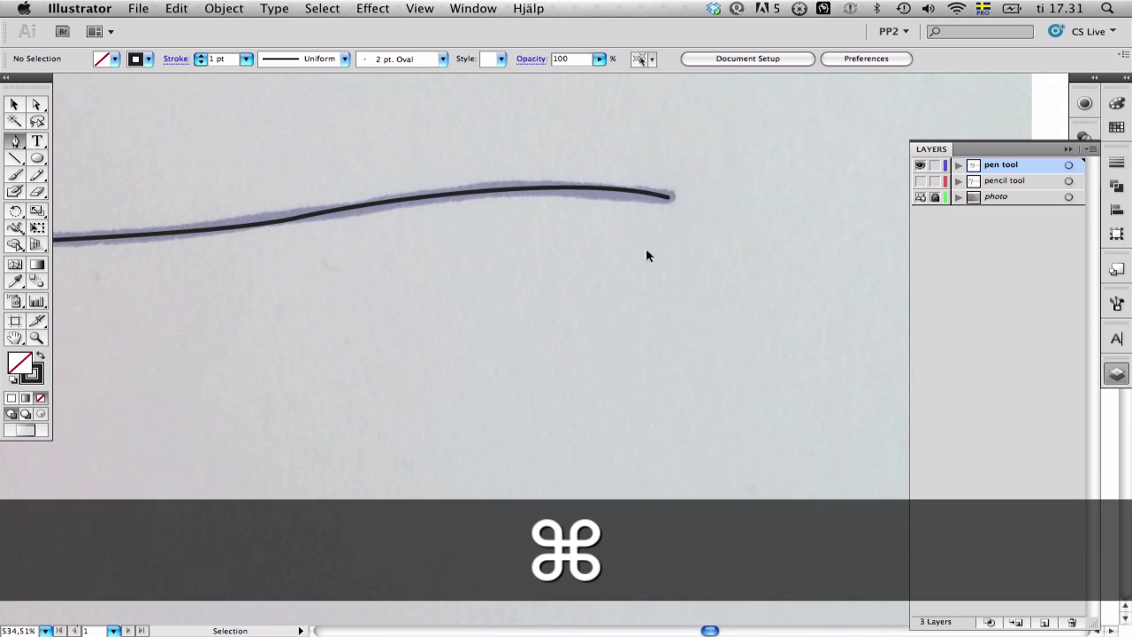
Step: Hide the photo layer
key("space")
left_click_drag(74, 239, 664, 191)
key("super+minus")
key("super+minus")
key("super+minus")
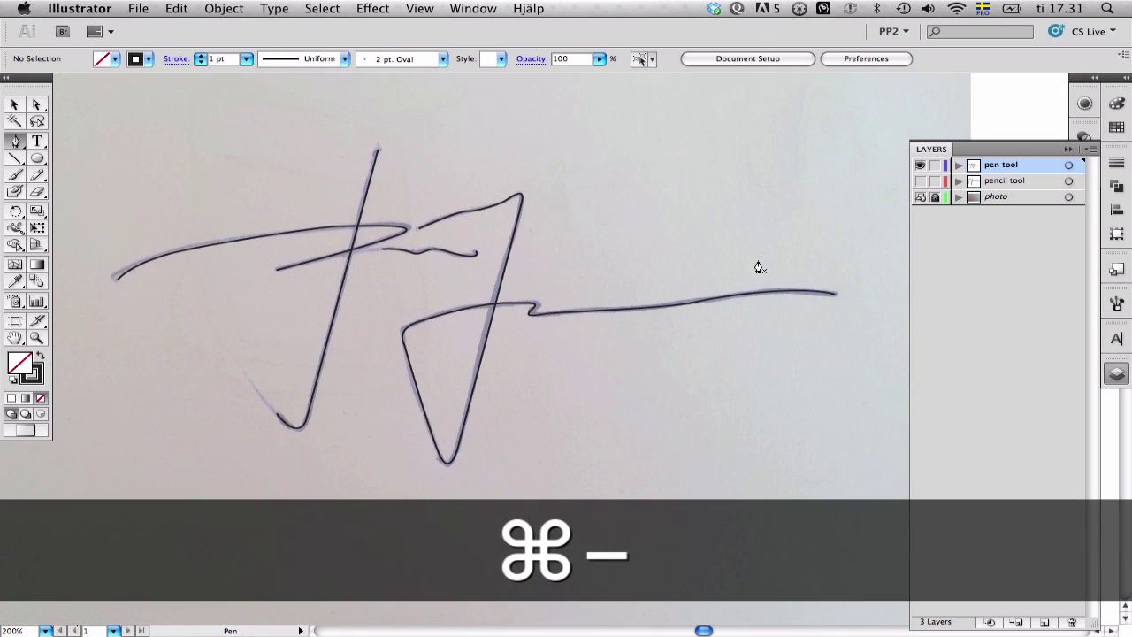
scroll(563, 269, "right", 2)
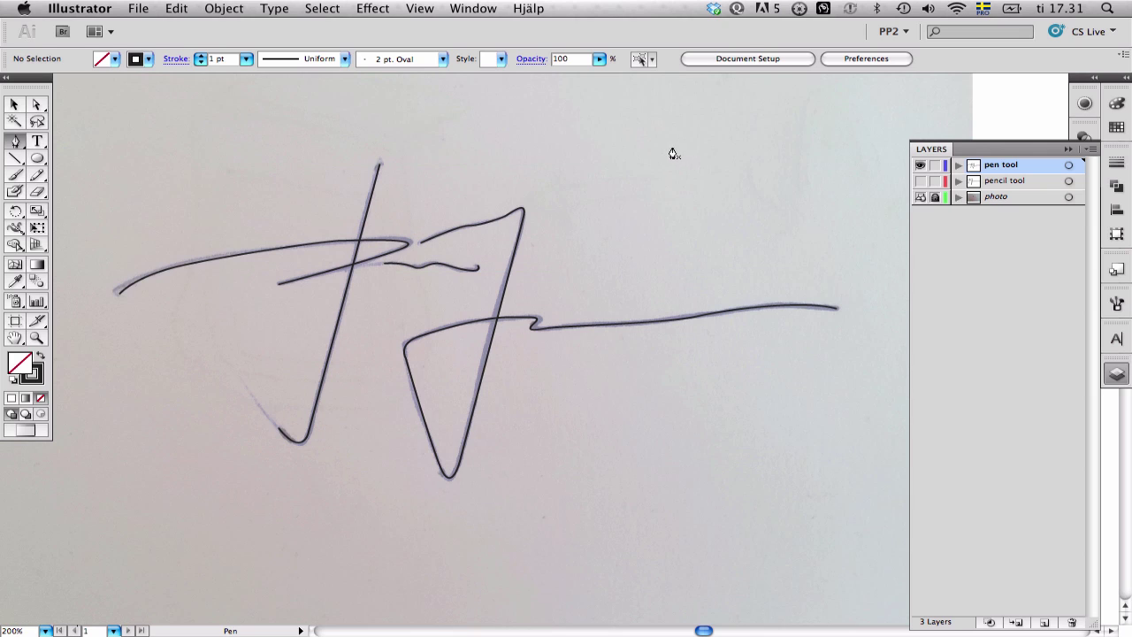
left_click(920, 198)
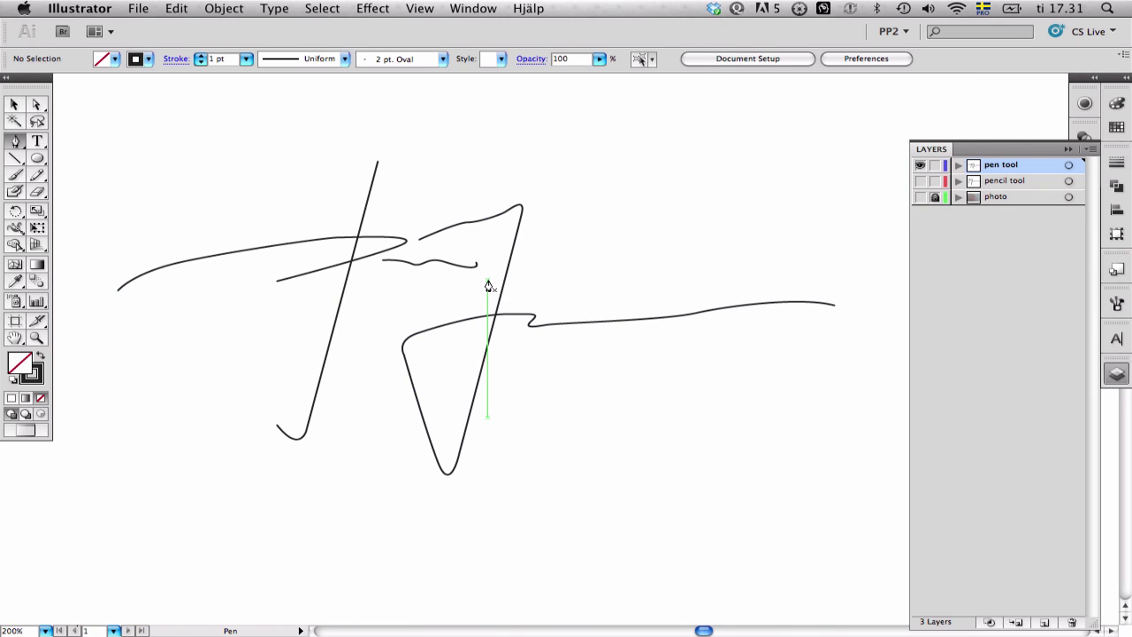
left_click_drag(82, 203, 546, 394)
left_click_drag(510, 341, 538, 354)
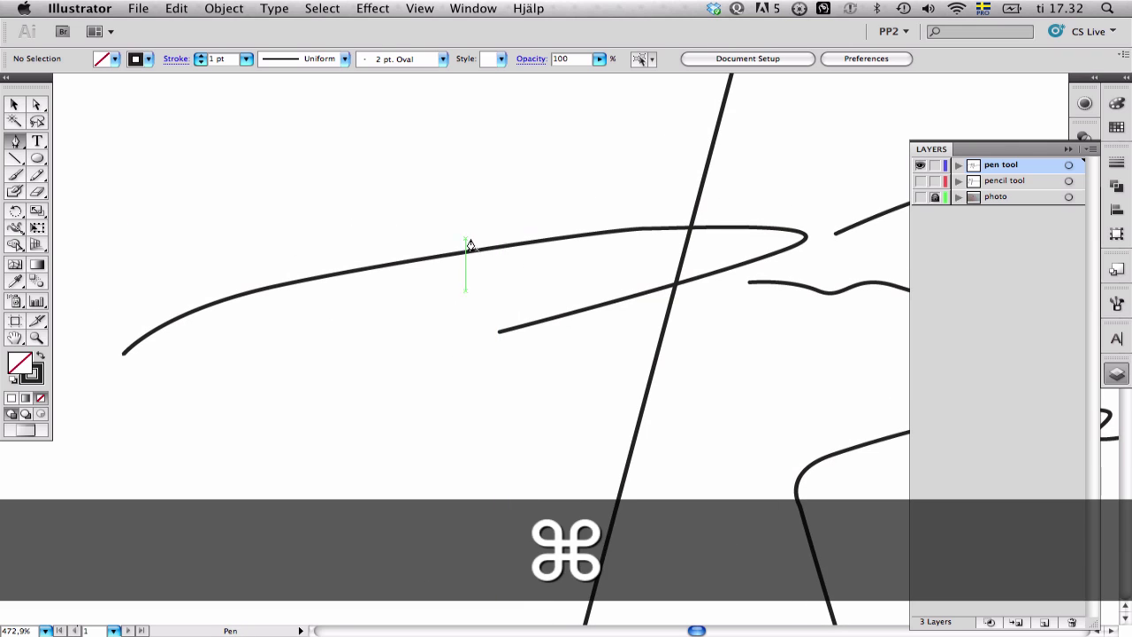
key("a")
left_click_drag(124, 353, 197, 354)
key("super+z")
Step: Shorten the cross stroke by moving its two left anchor points towards the stem, and delete the anchor point beside the stem
key("a")
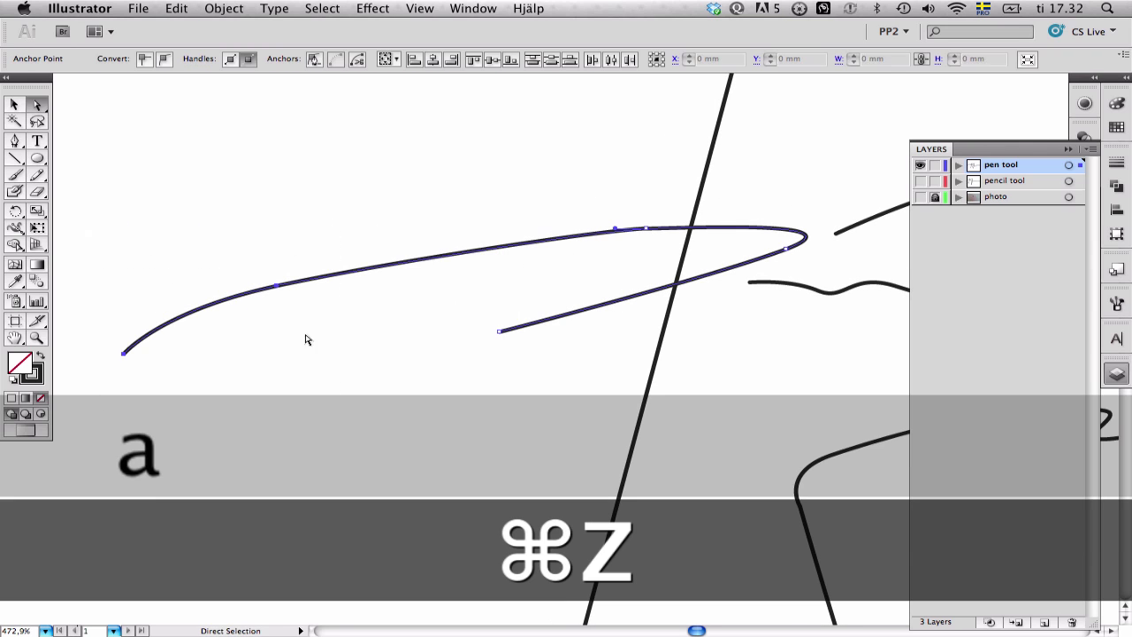
mouse_move(123, 353)
left_mouse_down()
mouse_move(347, 316)
mouse_move(358, 291)
left_mouse_up()
key("p")
left_click(645, 229)
left_click(655, 246, "super")
key("a")
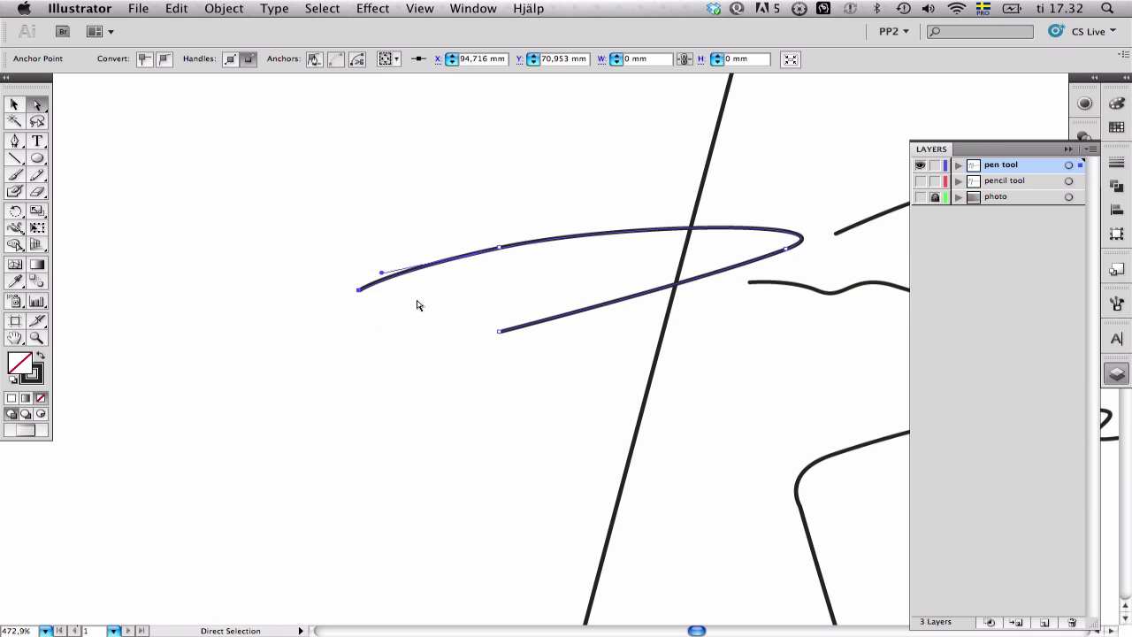
left_click(452, 356, "super")
Step: Shorten the cross stroke's lower branch by moving its end anchor point closer to the stem, and deselect the path
key("super+space")
left_click_drag(440, 291, 786, 375)
key("a")
left_click(194, 344)
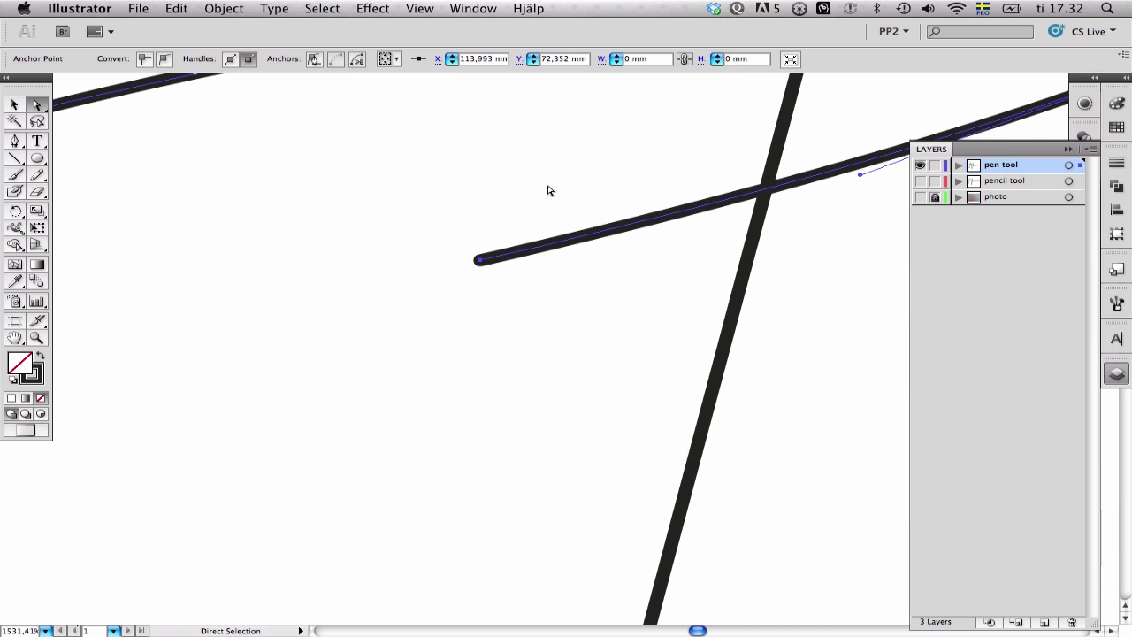
key("super+minus")
left_click_drag(654, 275, 583, 289)
left_click(624, 366, "super")
Step: Reshape the bend before the small kink by raising the anchor point near the downstroke and adjusting the surrounding direction handles
key("space")
left_click_drag(624, 365, 211, 432)
key("space")
left_click_drag(589, 464, 563, 166)
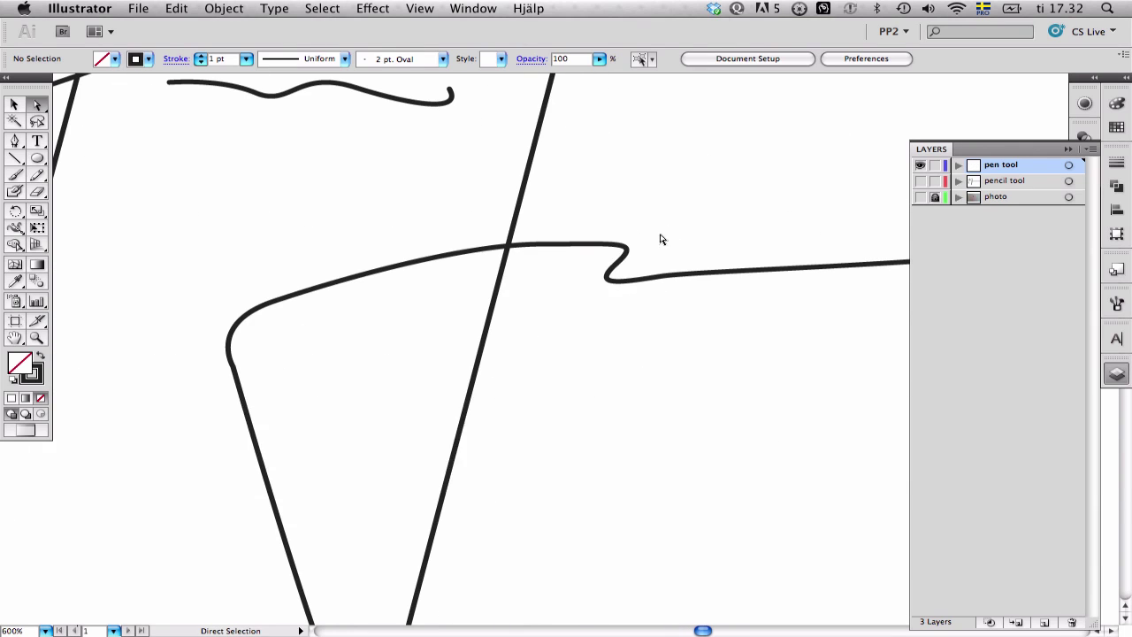
left_click(627, 252)
key("super+space")
left_click_drag(450, 177, 703, 380)
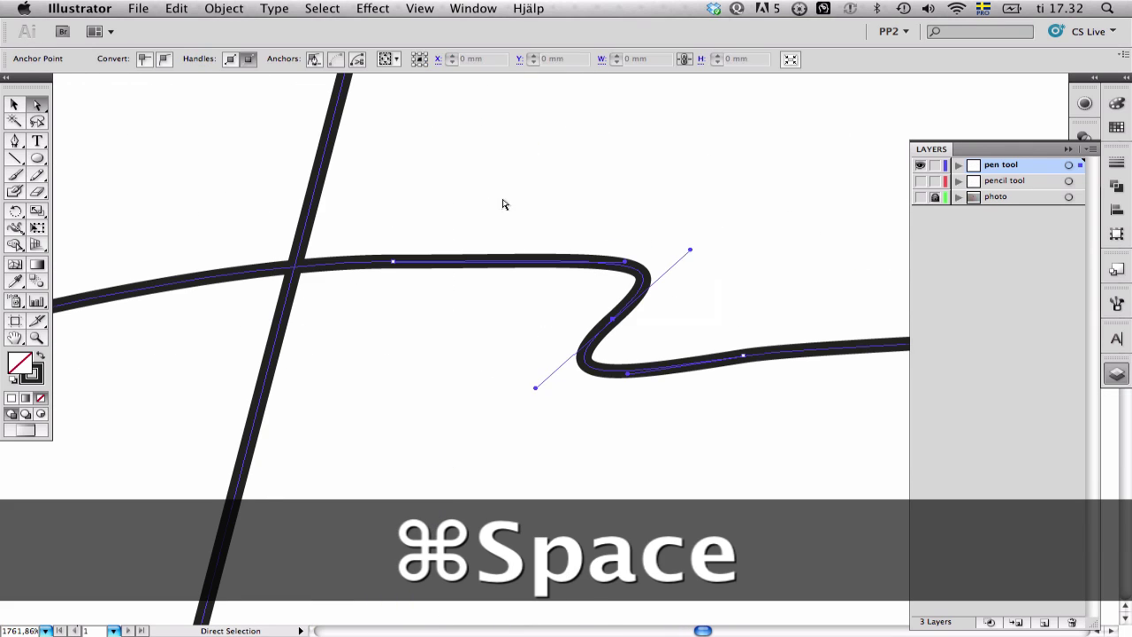
left_click_drag(396, 263, 412, 239)
left_click_drag(690, 251, 679, 274)
left_click_drag(643, 238, 668, 218)
Step: Shift the S-shaped kink closer to the downstroke, and deselect the path
key("super+minus")
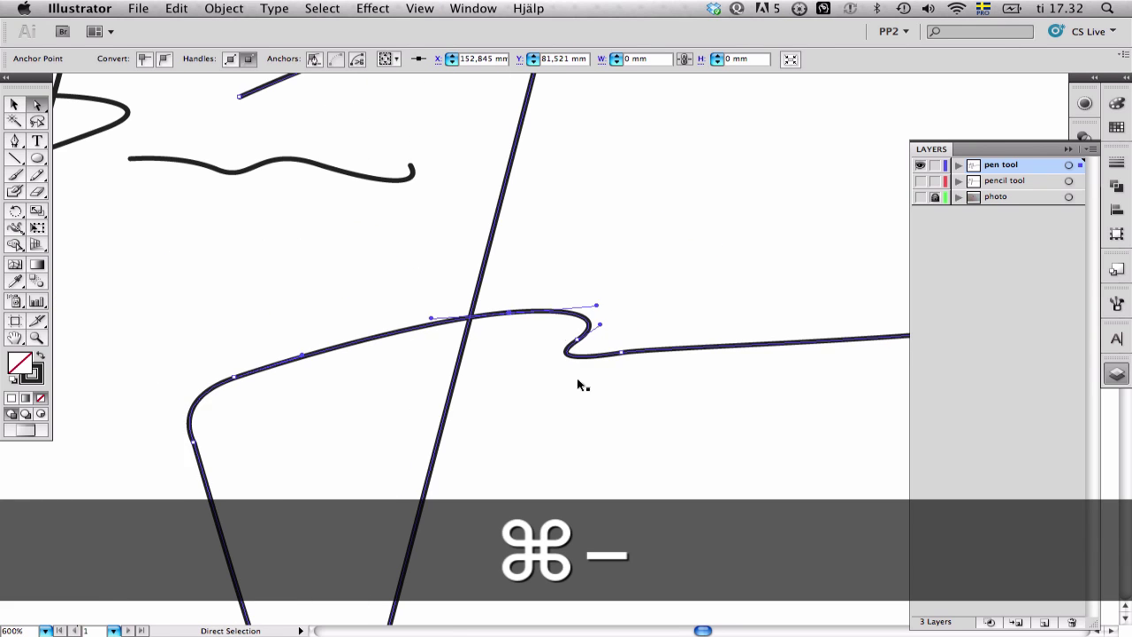
left_click_drag(575, 348, 544, 349)
left_click(571, 374)
key("super+minus")
key("super+minus")
key("super+minus")
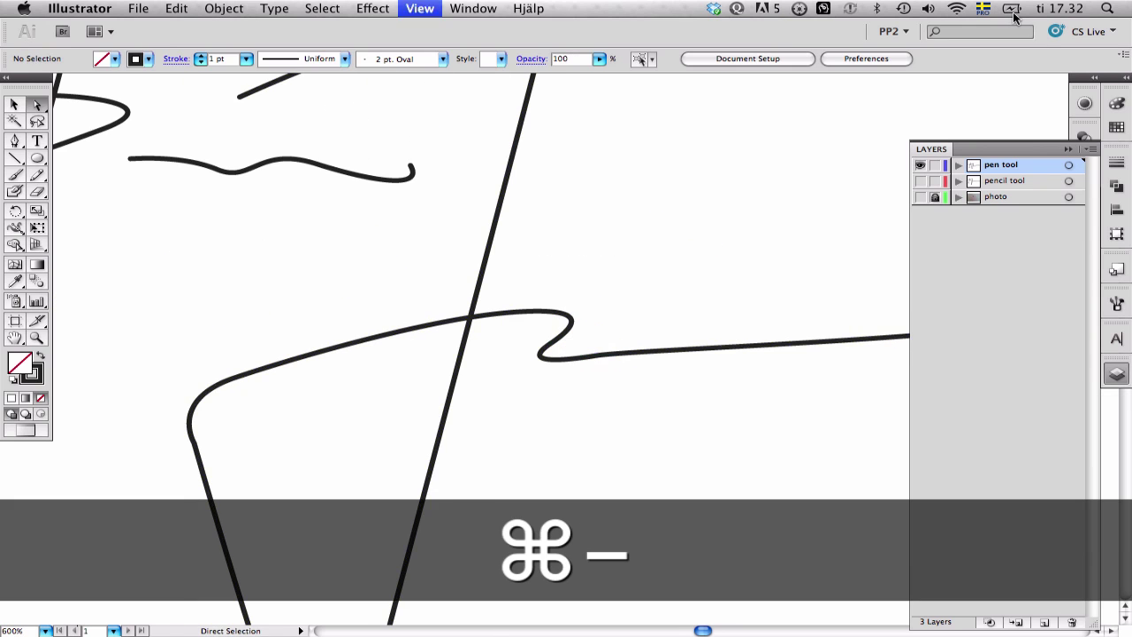
Step: Smooth the signature's long tail by removing the anchor point in the middle of its wave
key("super+space")
left_click_drag(705, 265, 904, 422)
key("a")
left_click(442, 307)
left_click(442, 384)
key("super+minus")
key("super+minus")
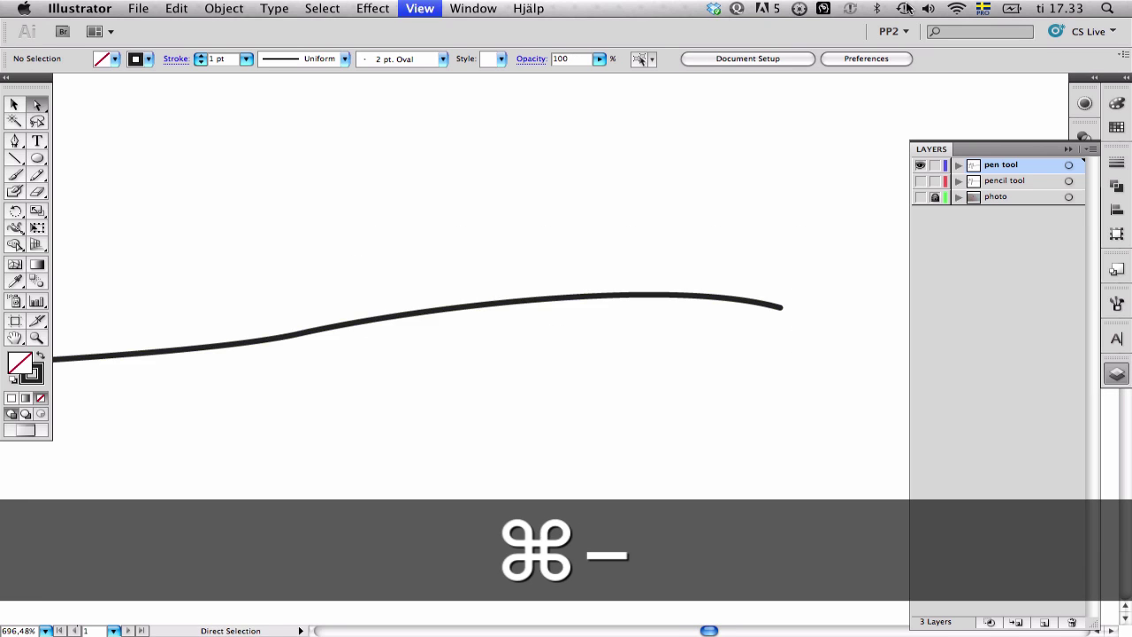
left_click(504, 351)
key("p")
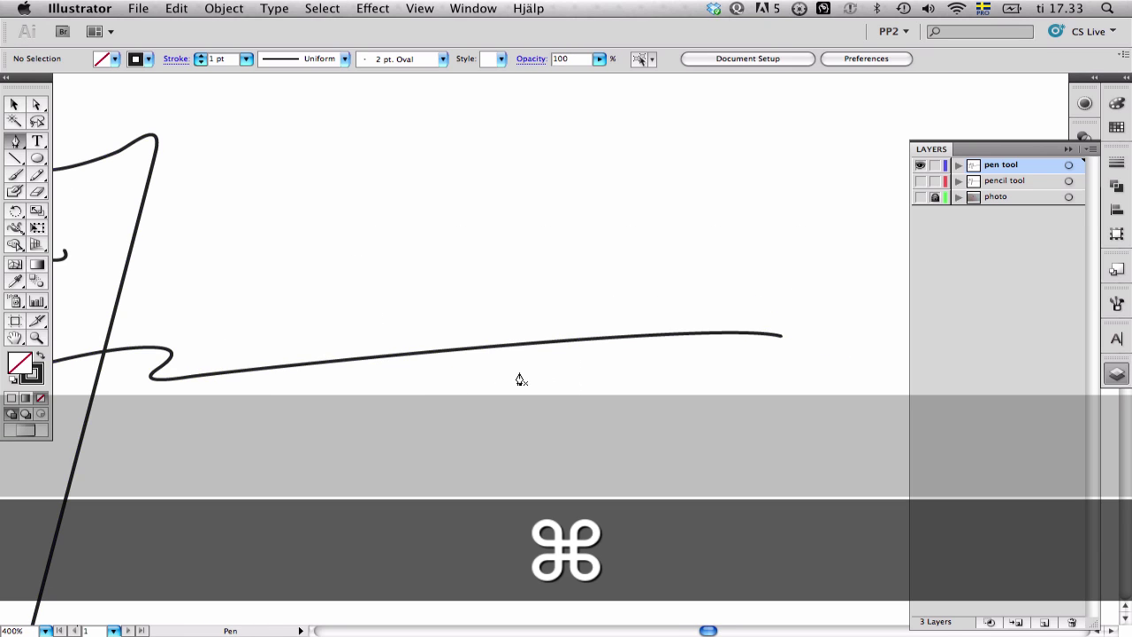
Step: Move the upper stroke's start point outward and give it nearly horizontal handles using Convert Anchor Point, and deselect the path
key("super+minus")
key("super+minus")
mouse_move(425, 311)
left_mouse_down()
mouse_move(556, 327)
mouse_move(521, 282)
left_mouse_up()
key("v")
left_click_drag(304, 174, 527, 325)
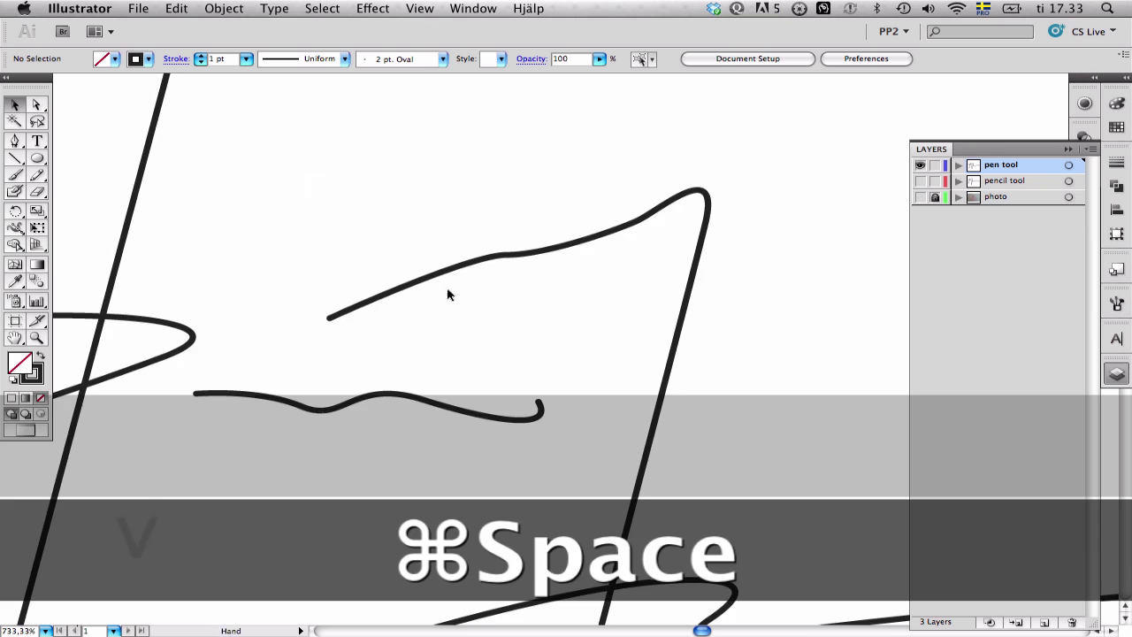
key("a")
left_click(319, 310)
mouse_move(319, 309)
left_mouse_down()
mouse_move(257, 321)
mouse_move(370, 325)
left_mouse_up()
key("shift+c")
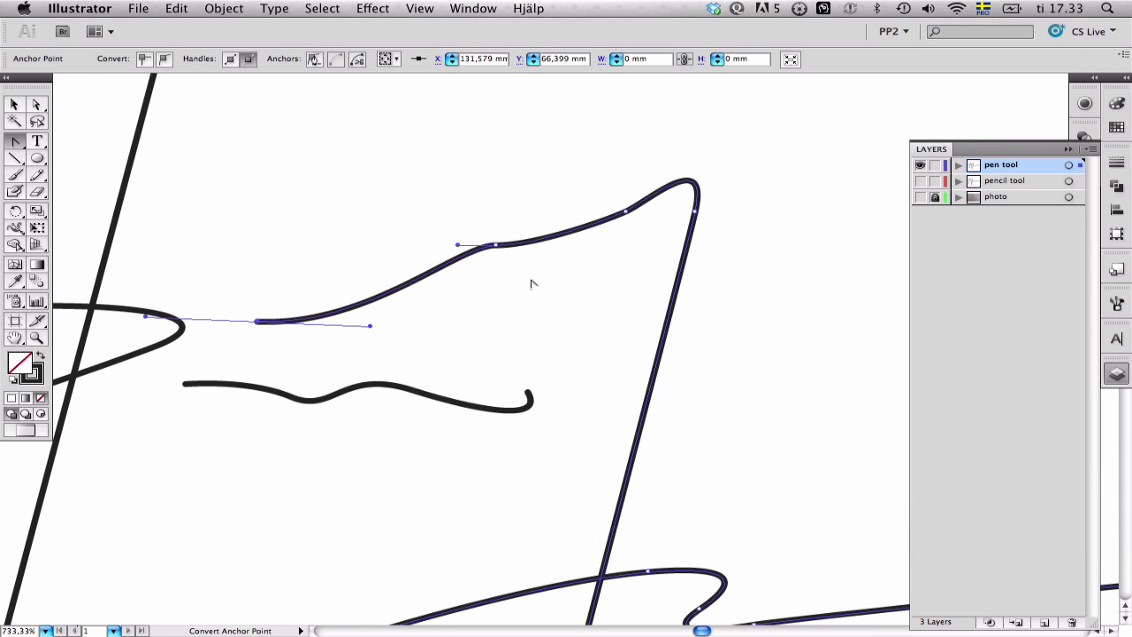
left_click(526, 292, "super")
Step: Widen the cross stroke at its sharp bend to about 0.57 mm with the Width tool
key("super+minus")
key("super+minus")
key("super+minus")
key("super+minus")
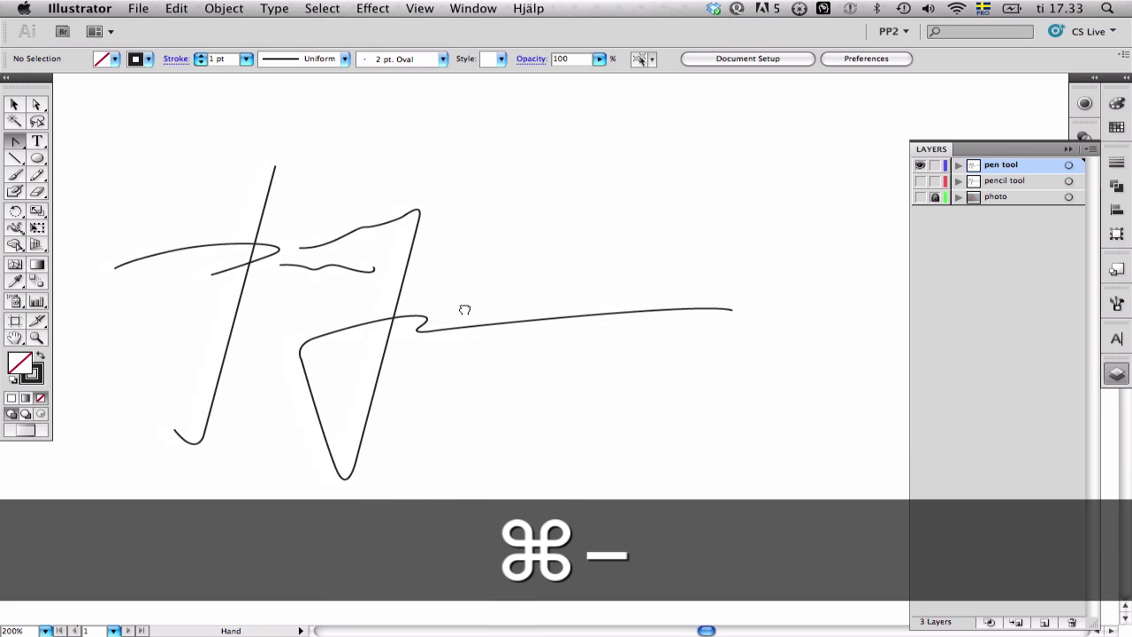
left_click_drag(508, 314, 508, 318)
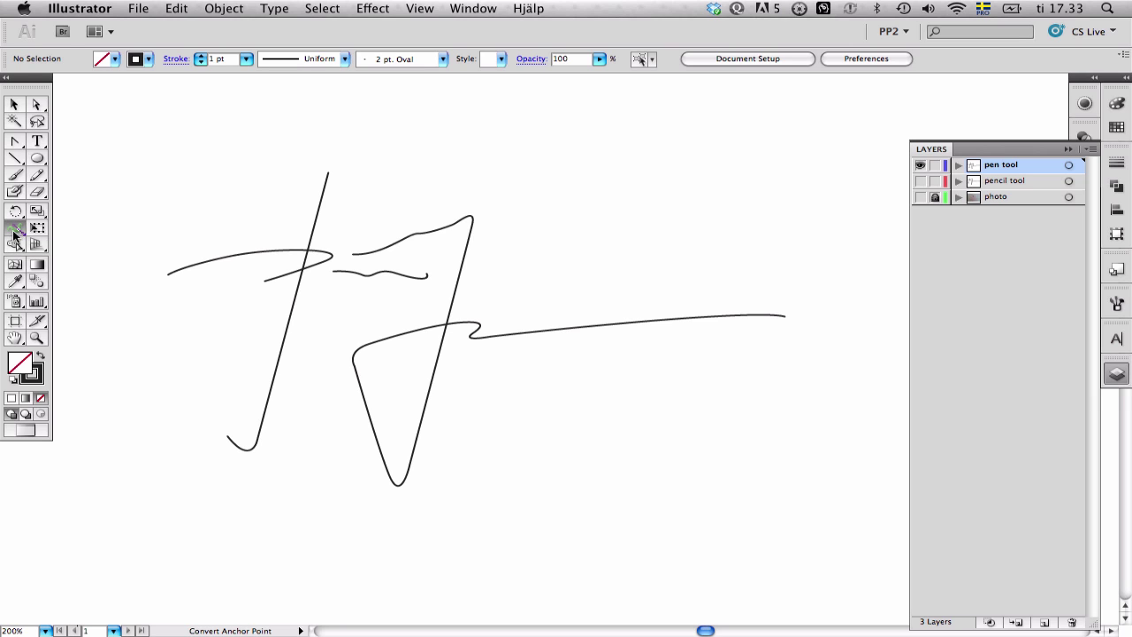
left_click_drag(151, 224, 464, 376)
key("super+space")
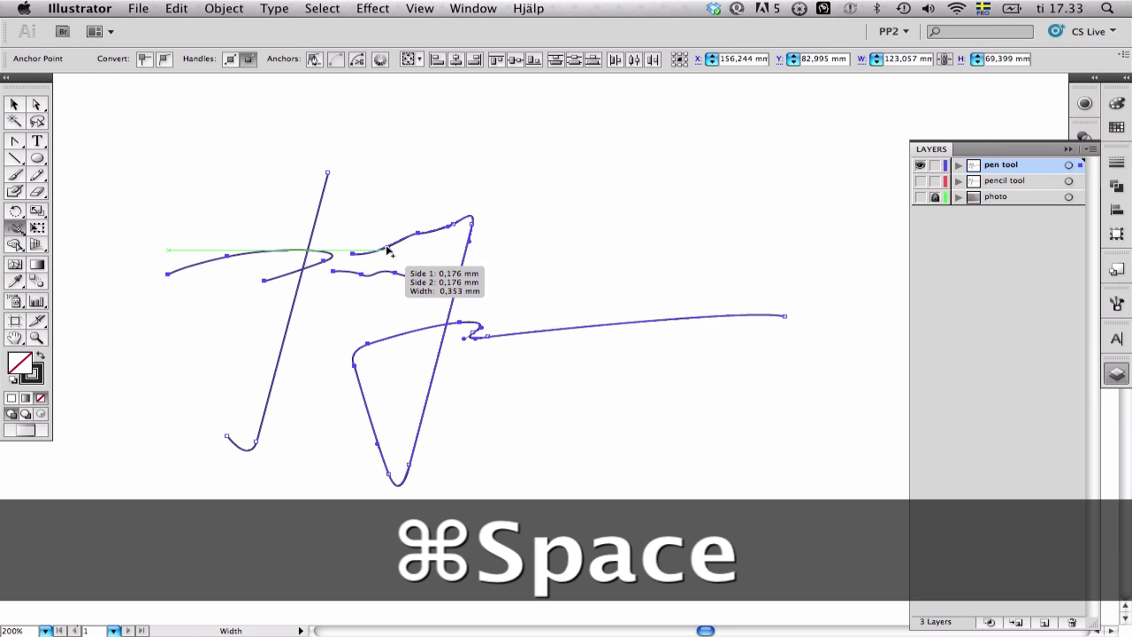
left_click(344, 323, "super")
left_click_drag(272, 221, 406, 313)
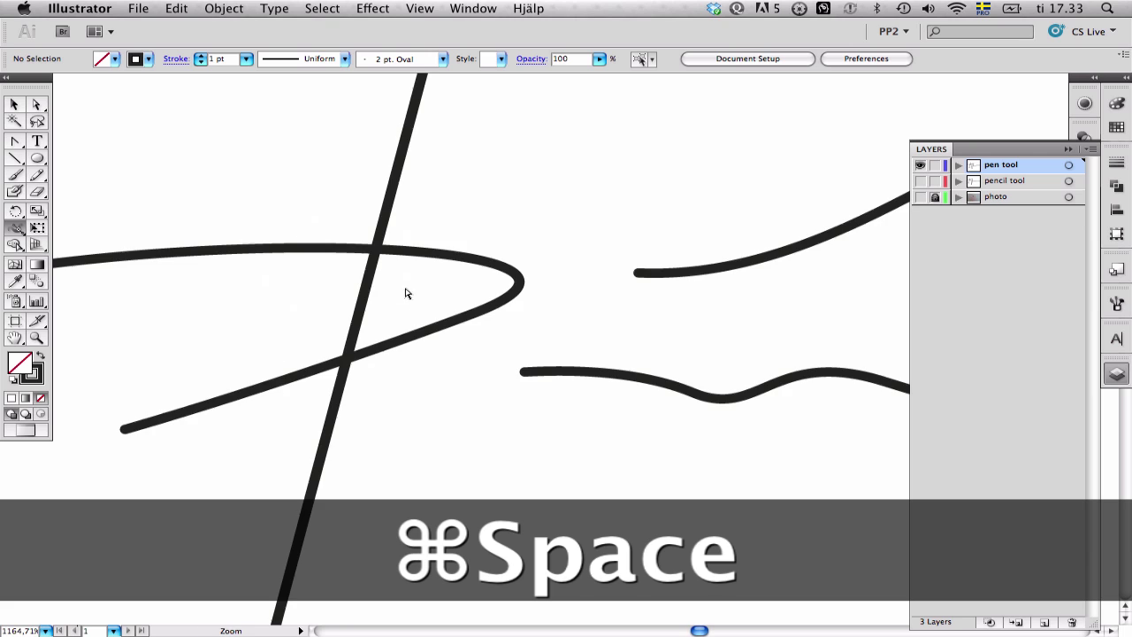
left_click_drag(501, 266, 510, 258)
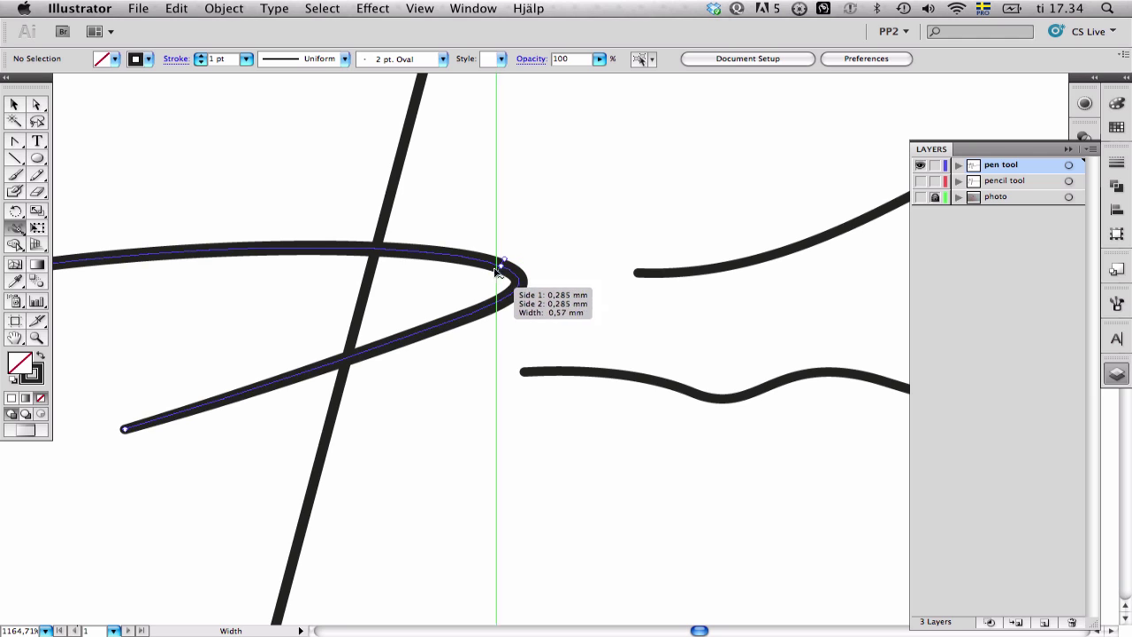
Step: Thicken the tall slanted stem at a point above the cross stroke with the Width tool
left_click_drag(397, 293, 461, 299)
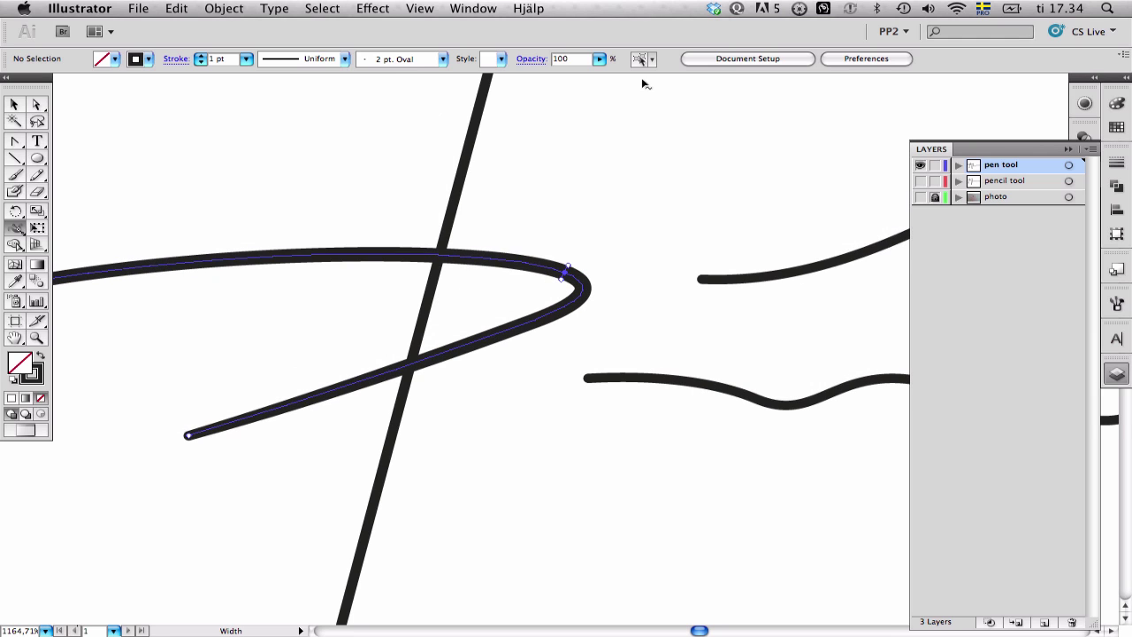
key("super+minus")
scroll(531, 221, "right", 1)
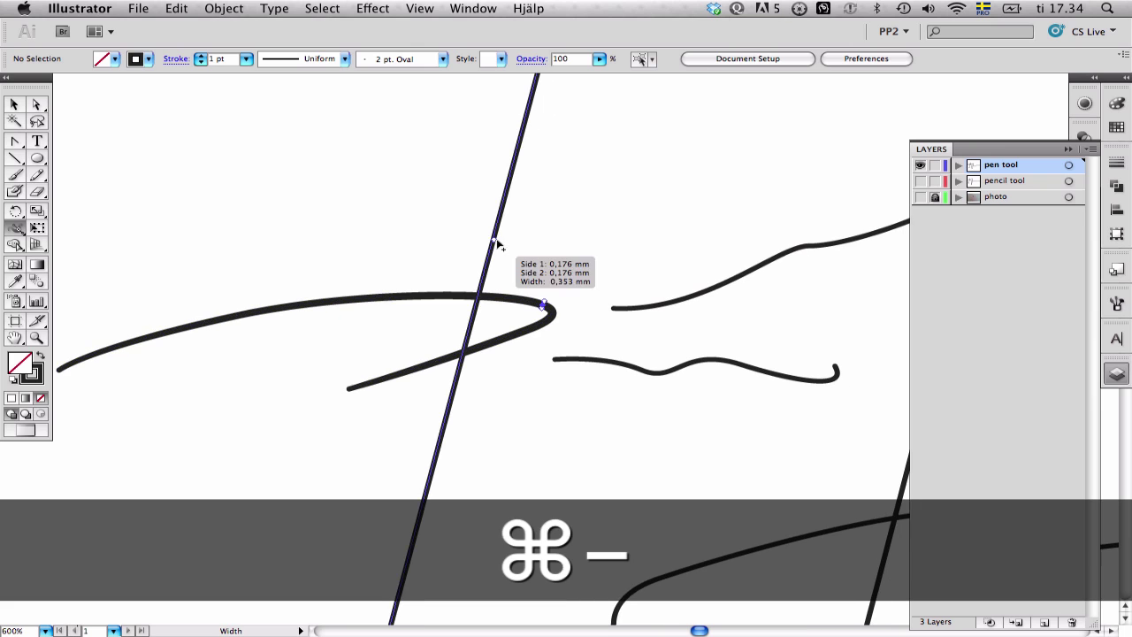
left_click_drag(495, 240, 499, 242)
Step: Thicken the second letter's path at its upper peak and at the small kink with the Width tool
key("super+minus")
left_click_drag(587, 324, 515, 297)
left_click_drag(482, 213, 866, 531)
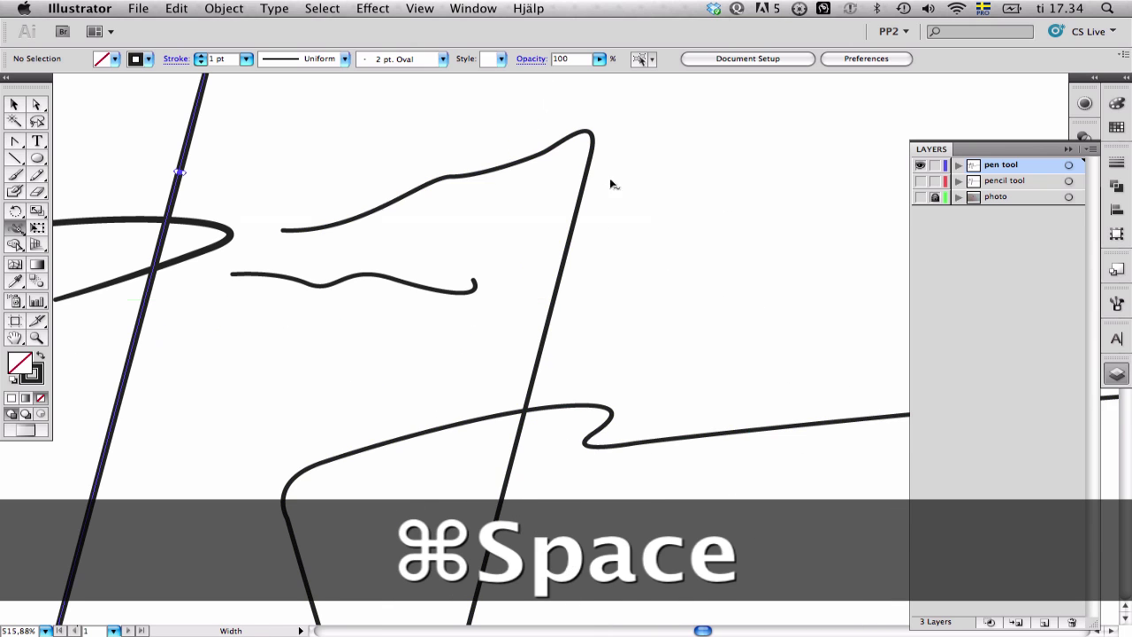
left_click_drag(592, 140, 597, 141)
left_click_drag(612, 378, 595, 241)
left_click_drag(592, 282, 589, 285)
key("super+minus")
key("super+minus")
key("super+minus")
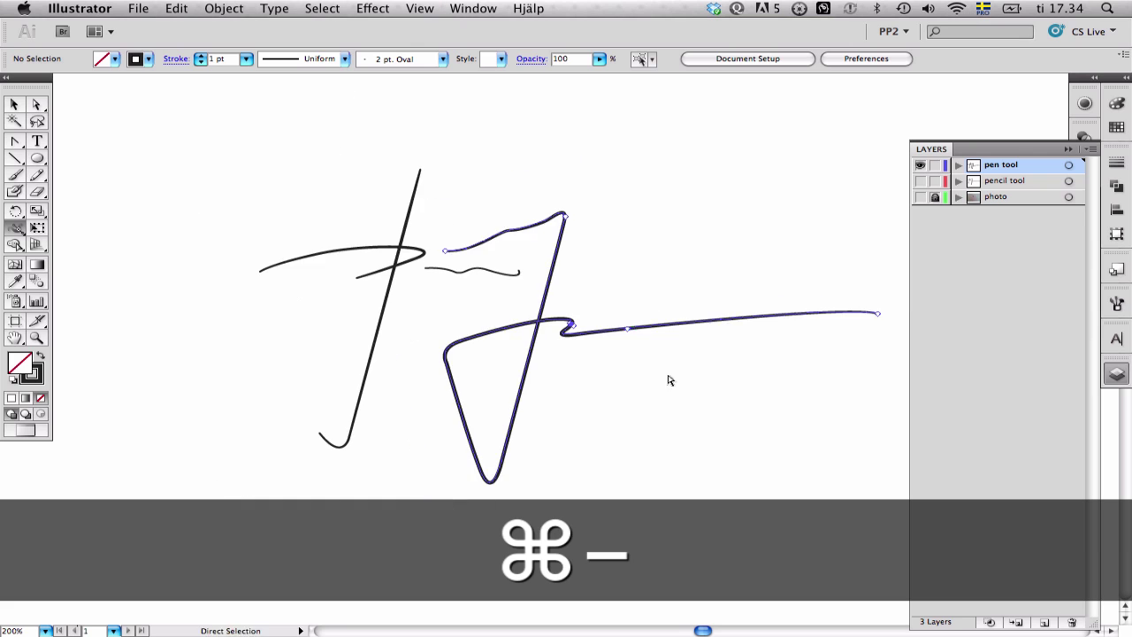
Step: Narrow the second letter's path just above its rounded lower bend with the Width tool
left_click_drag(723, 382, 657, 368)
left_click_drag(367, 315, 531, 537)
left_click_drag(433, 332, 604, 500)
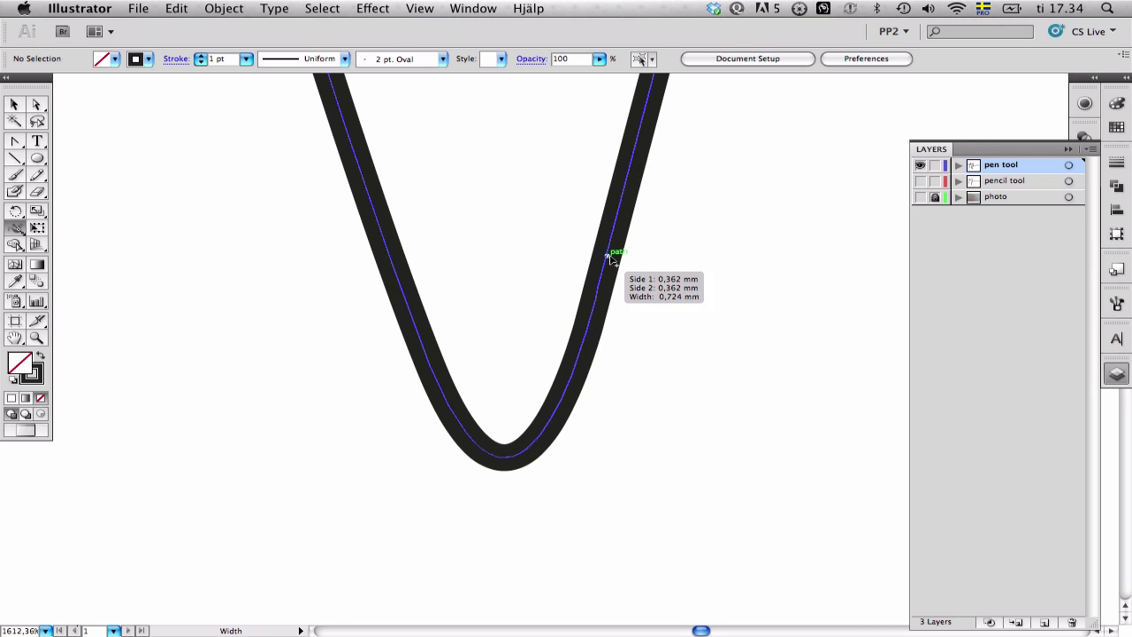
left_click_drag(611, 259, 614, 262)
key("super+minus")
key("super+minus")
key("super+minus")
key("super+minus")
key("super+minus")
key("super+minus")
Step: Narrow the second letter's path midway between its outer corner and the stem crossing with the Width tool
left_click_drag(563, 328, 536, 409)
key("super+space")
left_click_drag(427, 159, 655, 352)
key("super+minus")
key("super+minus")
key("super+minus")
key("super+minus")
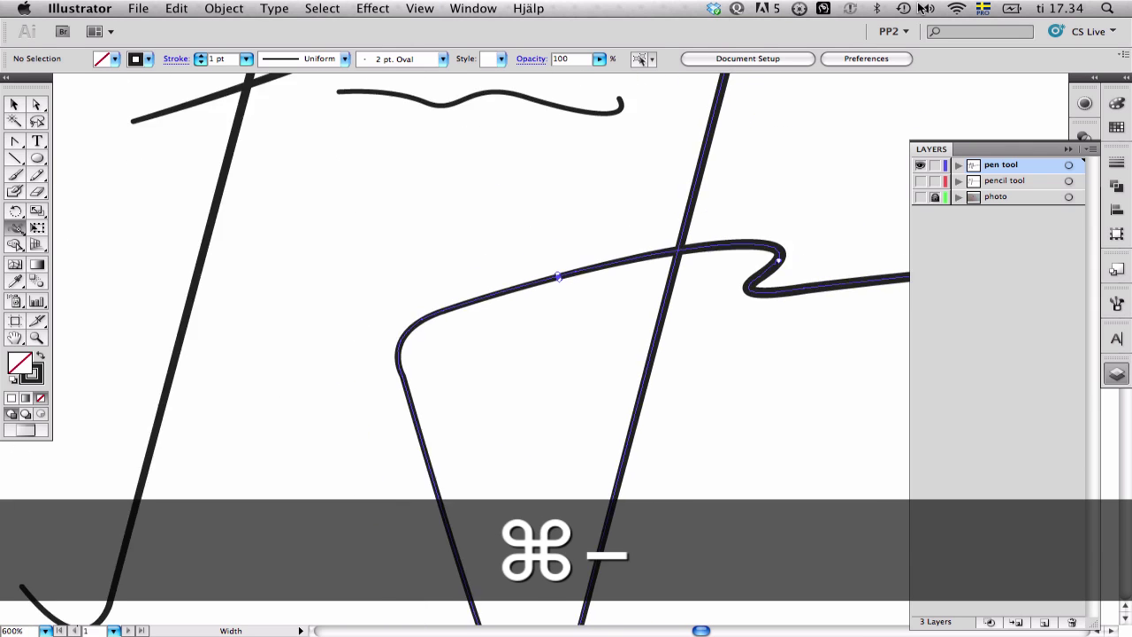
key("super+minus")
key("super+minus")
key("super+plus")
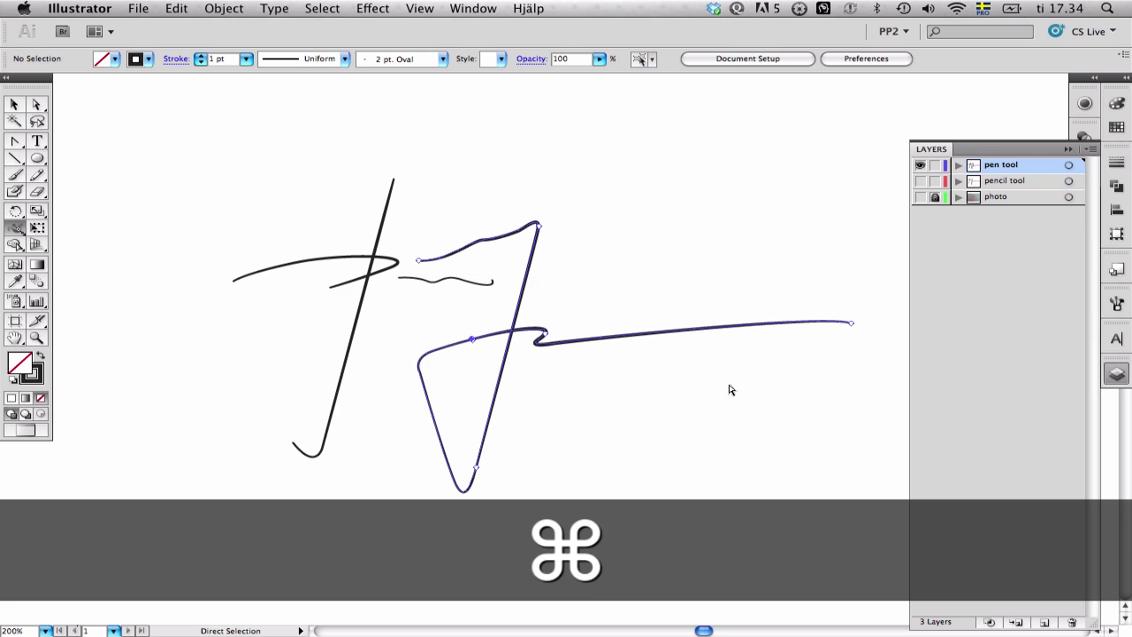
Step: Deselect the path and show the pencil tool layer
key("v")
left_click_drag(730, 387, 654, 352)
key("super+minus")
left_click_drag(557, 386, 536, 287)
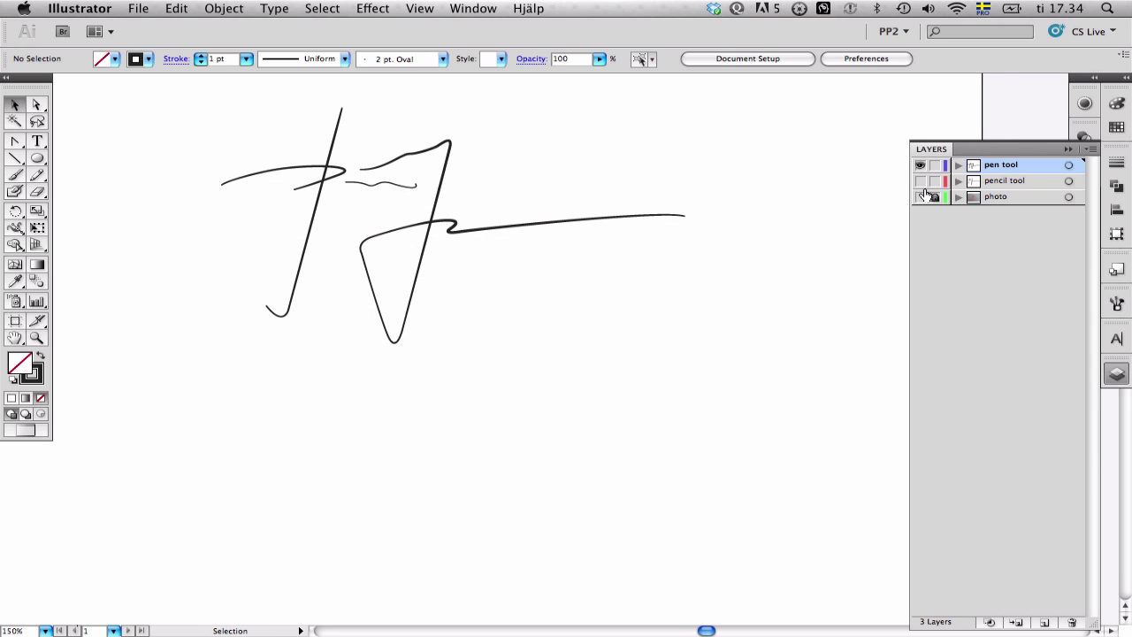
left_click(920, 181)
key("v")
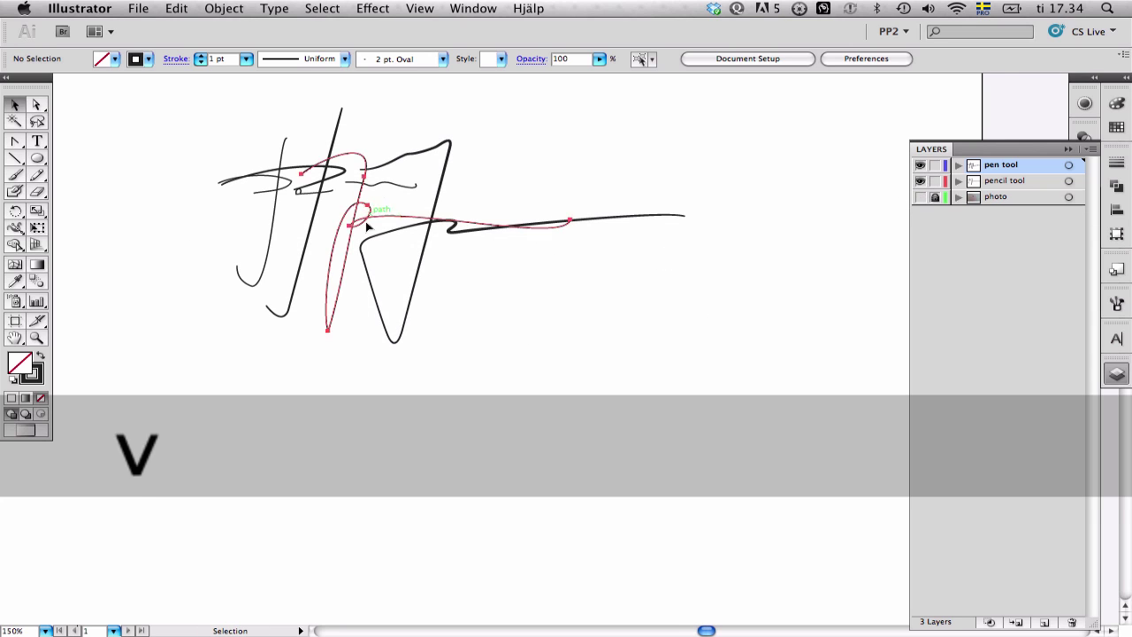
left_click_drag(368, 227, 397, 310)
key("super+z")
Step: Select all pencil strokes with the pen tool layer hidden, show that layer again, and move the pencil signature below the pen signature
left_click(919, 167)
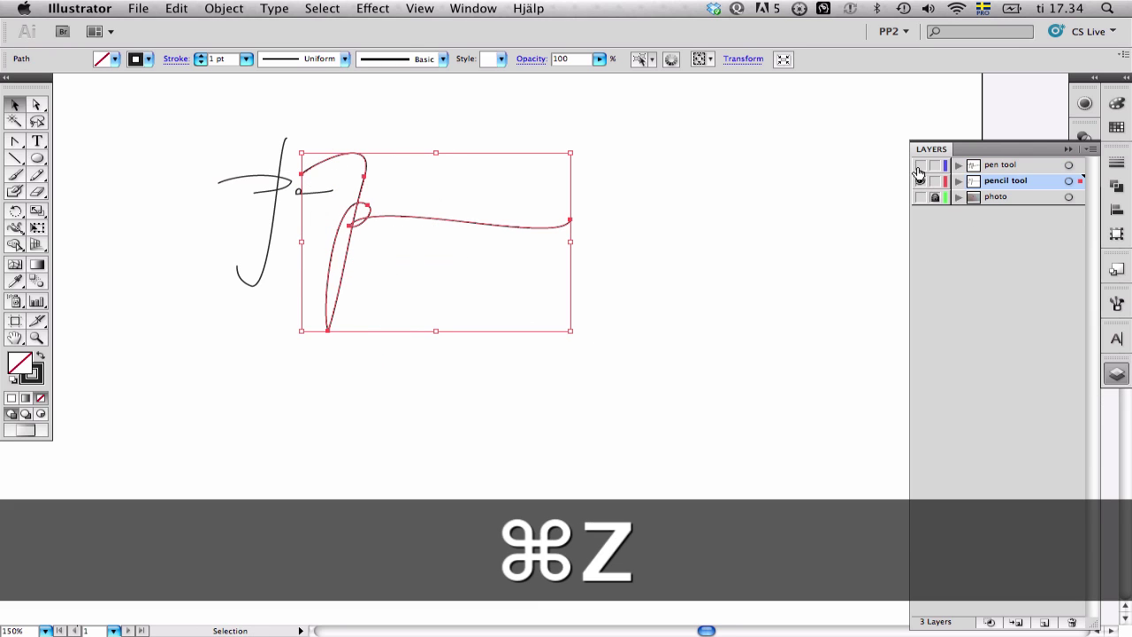
key("super+a")
left_click(919, 165)
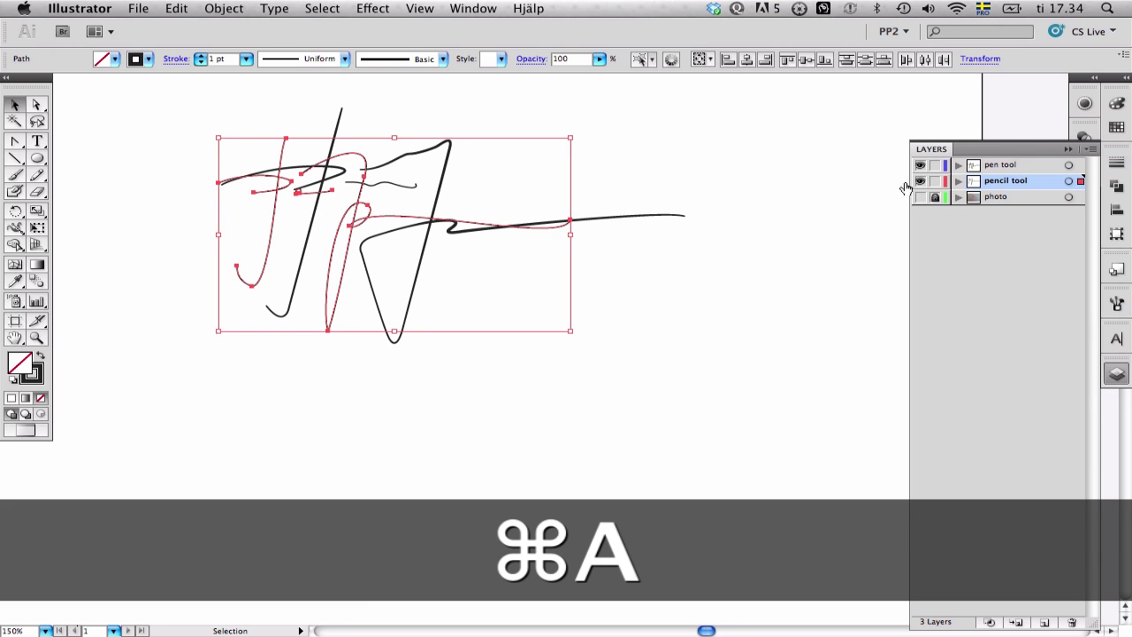
key("v")
mouse_move(576, 228)
left_mouse_down()
mouse_move(551, 242)
mouse_move(567, 449)
mouse_move(649, 440)
left_mouse_up()
left_click(668, 397, "super")
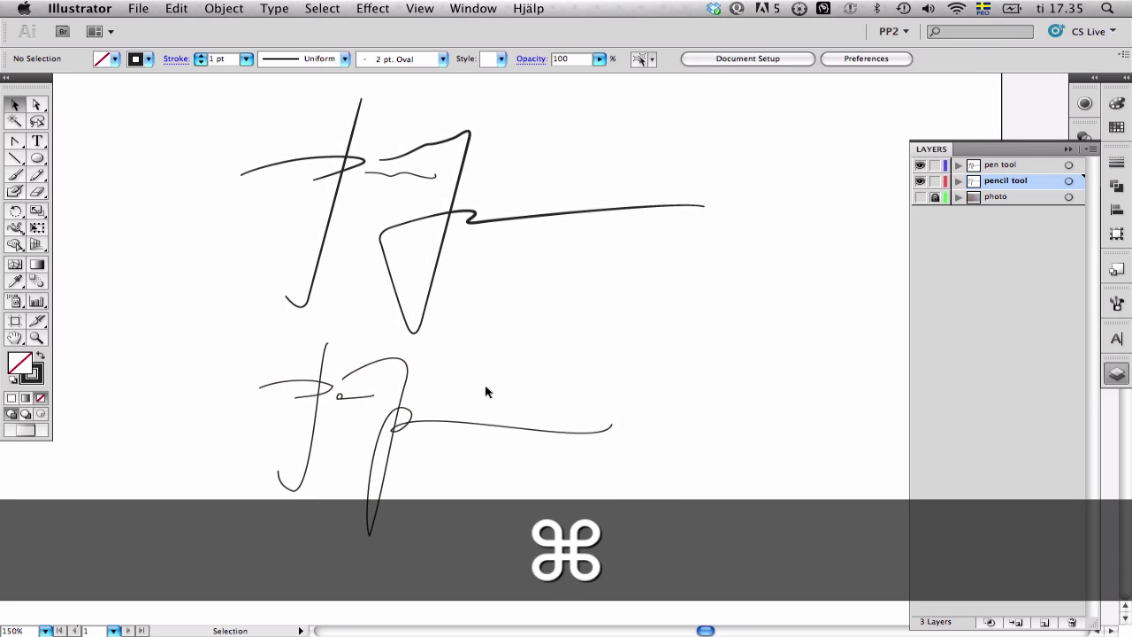
Step: Round the sharp tip of the pencil signature's cross stroke by adjusting its anchor handles with Direct Selection, and deselect the path
left_click_drag(257, 313, 672, 537)
left_click_drag(471, 380, 533, 380)
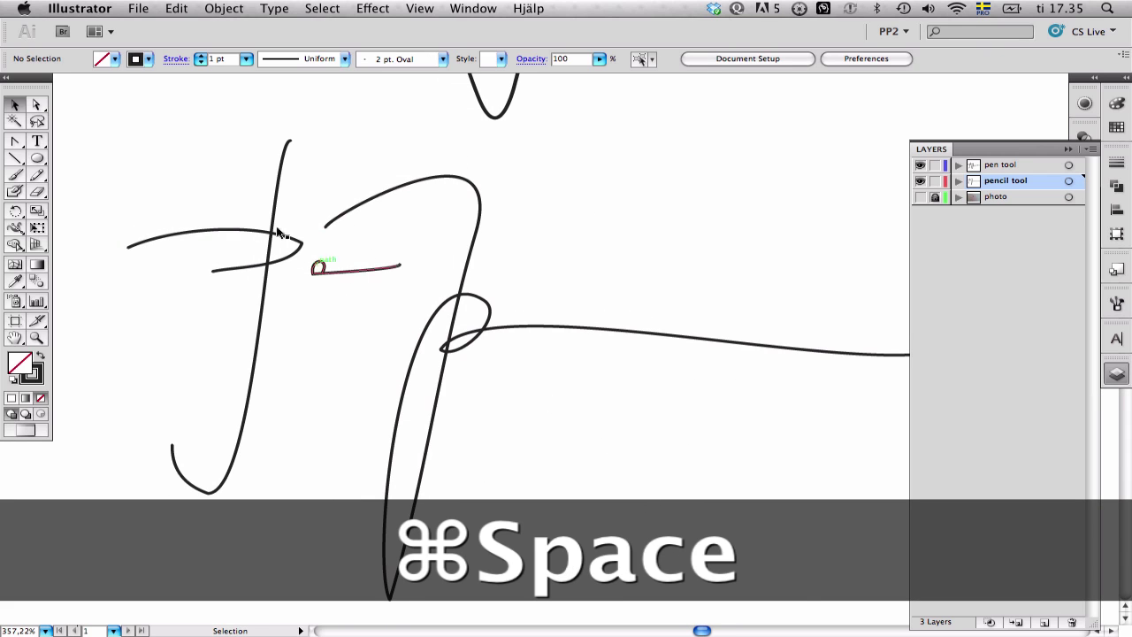
left_click_drag(427, 383, 455, 435)
left_click_drag(533, 222, 591, 261)
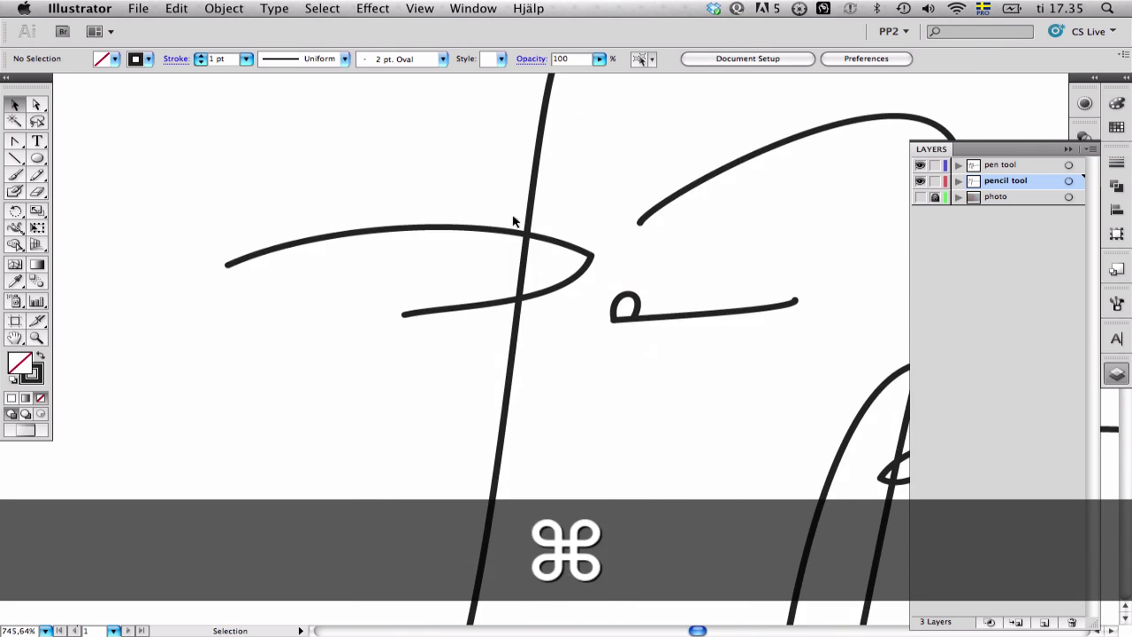
left_click_drag(438, 203, 699, 327)
key("a")
left_click(662, 303)
left_click_drag(303, 114, 698, 172)
left_click(698, 172, "super")
key("super+minus")
key("super+minus")
key("super+minus")
key("super+minus")
key("super+minus")
key("super+minus")
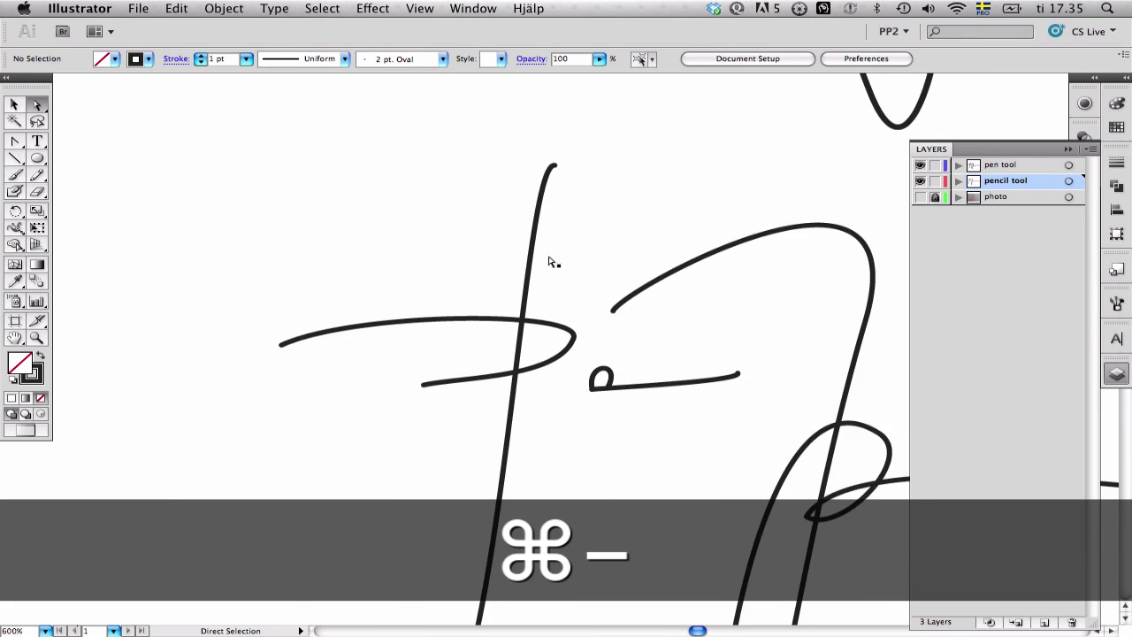
Step: Try redrawing the small hooked stroke of the pencil signature as a loop with a wavy tail using the Pencil tool
left_click_drag(551, 260, 380, 139)
left_click_drag(371, 194, 683, 361)
key("a")
left_click(398, 327)
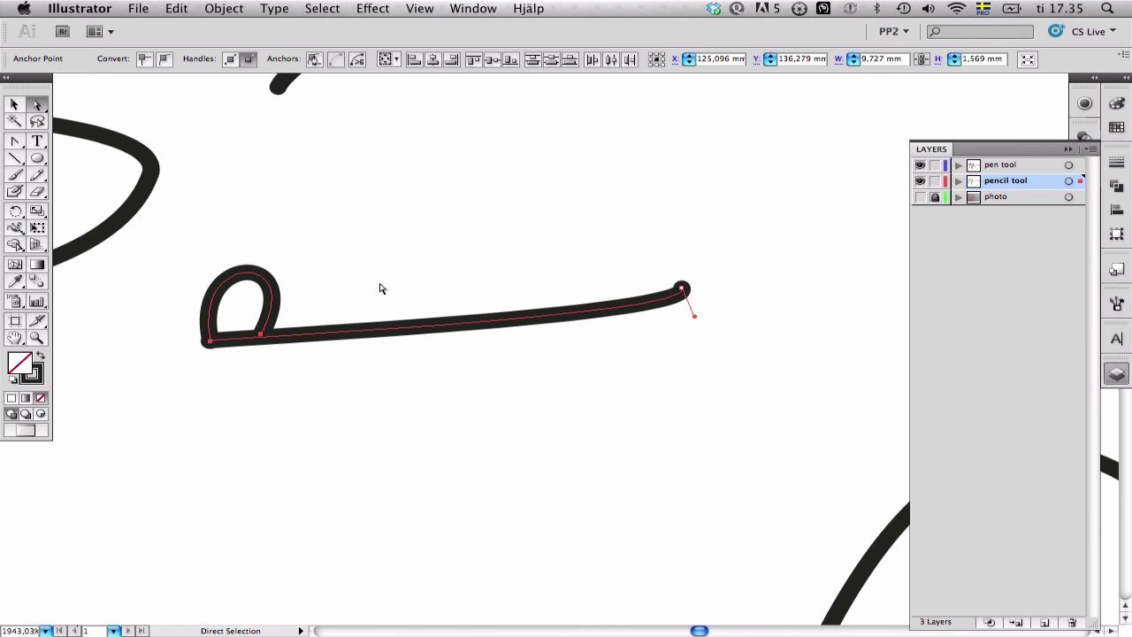
key("super+minus")
key("super+space")
left_click_drag(366, 253, 625, 379)
key("n")
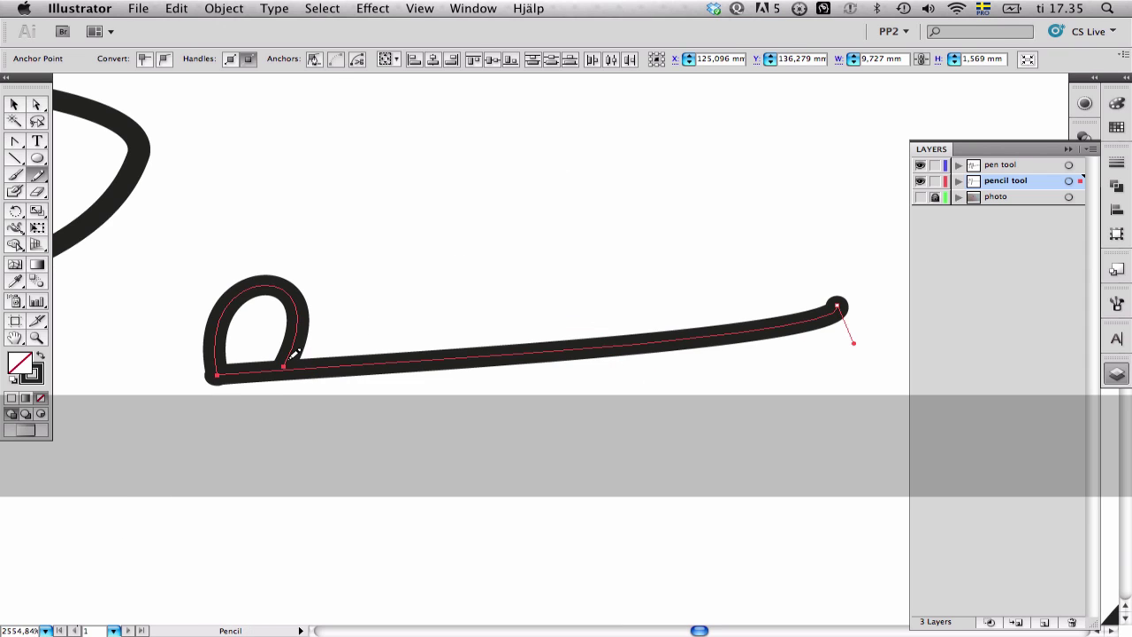
left_click_drag(295, 354, 226, 291)
left_click_drag(514, 303, 849, 283)
key("super+shift+a")
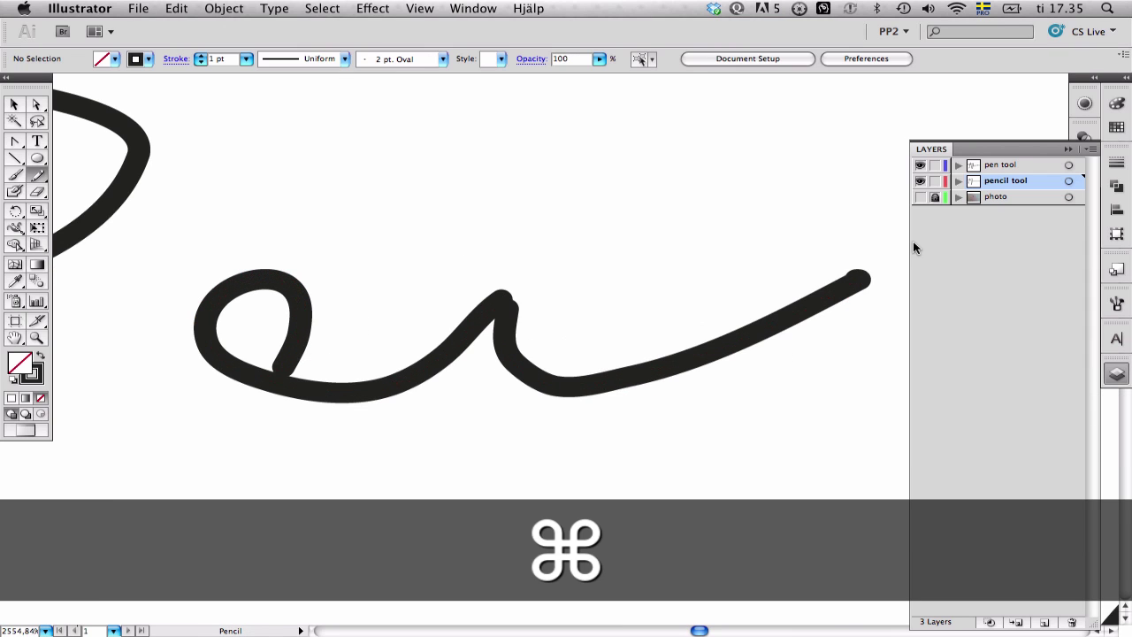
Step: Reselect the redrawn small stroke, retrace it from the loop's outer edge with the Pencil tool, and deselect it
key("super+minus")
key("v")
left_click(518, 320)
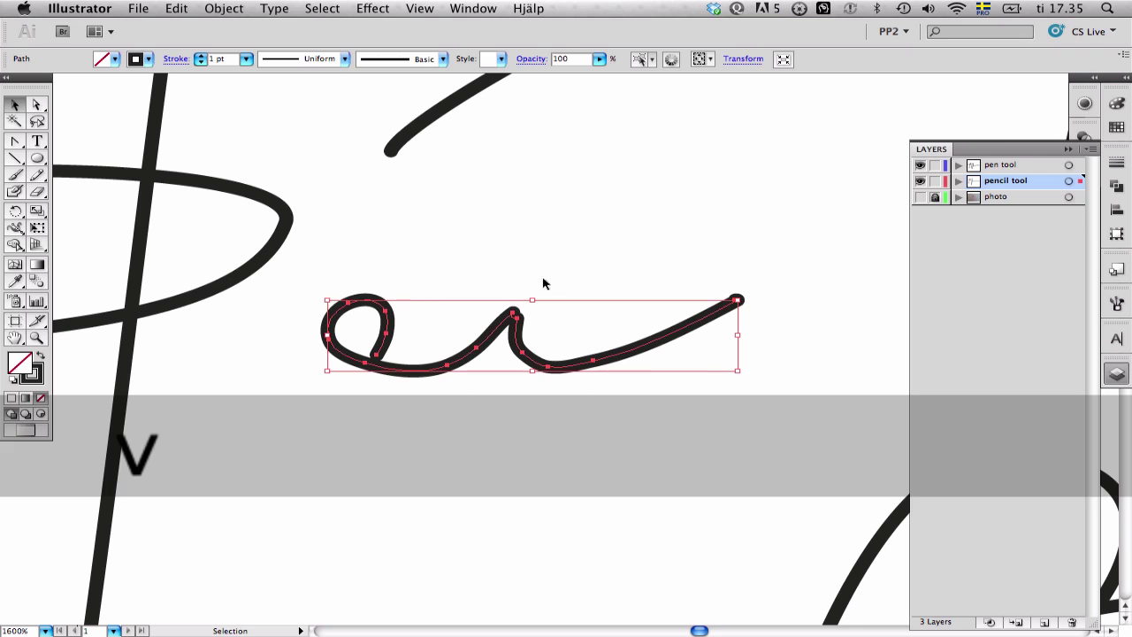
key("n")
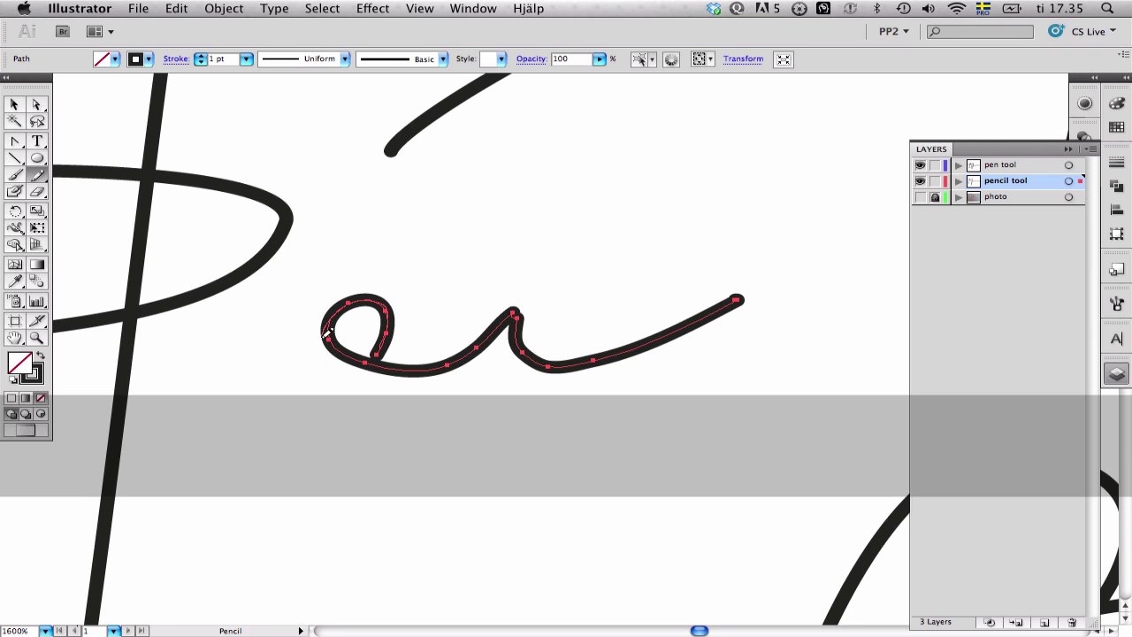
left_click_drag(325, 333, 458, 350)
left_click_drag(665, 343, 734, 299)
left_click(675, 407, "super")
key("super+minus")
key("super+minus")
key("super+minus")
key("super+minus")
key("super+minus")
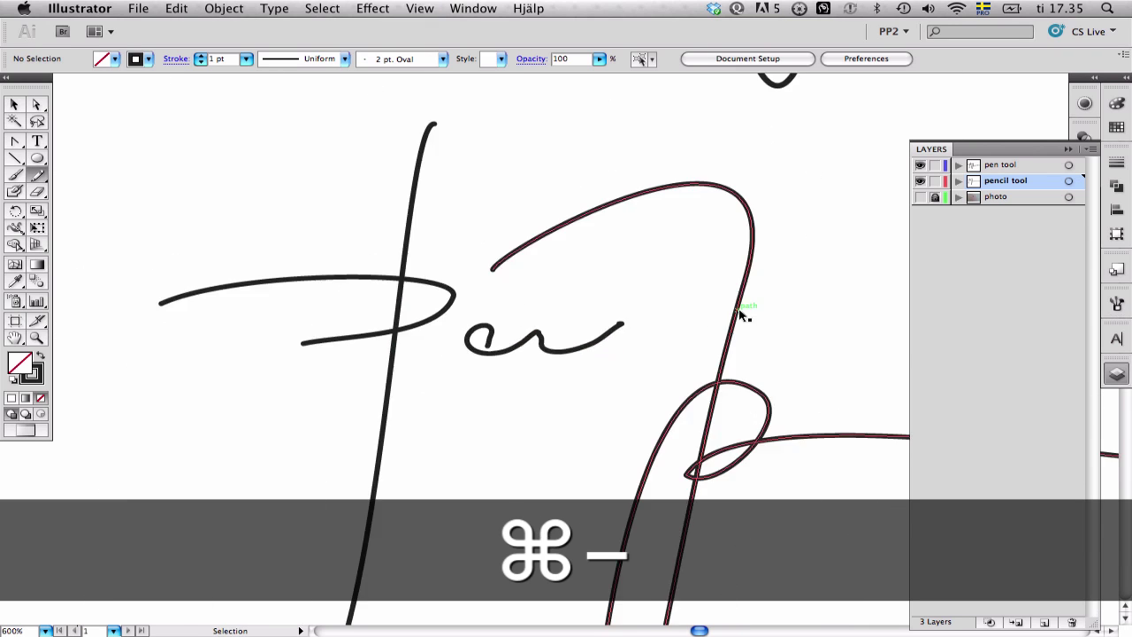
Step: Undo the Pencil redraws of the small stroke
left_click_drag(485, 285, 690, 397)
key("super+z")
key("super+z")
key("super+z")
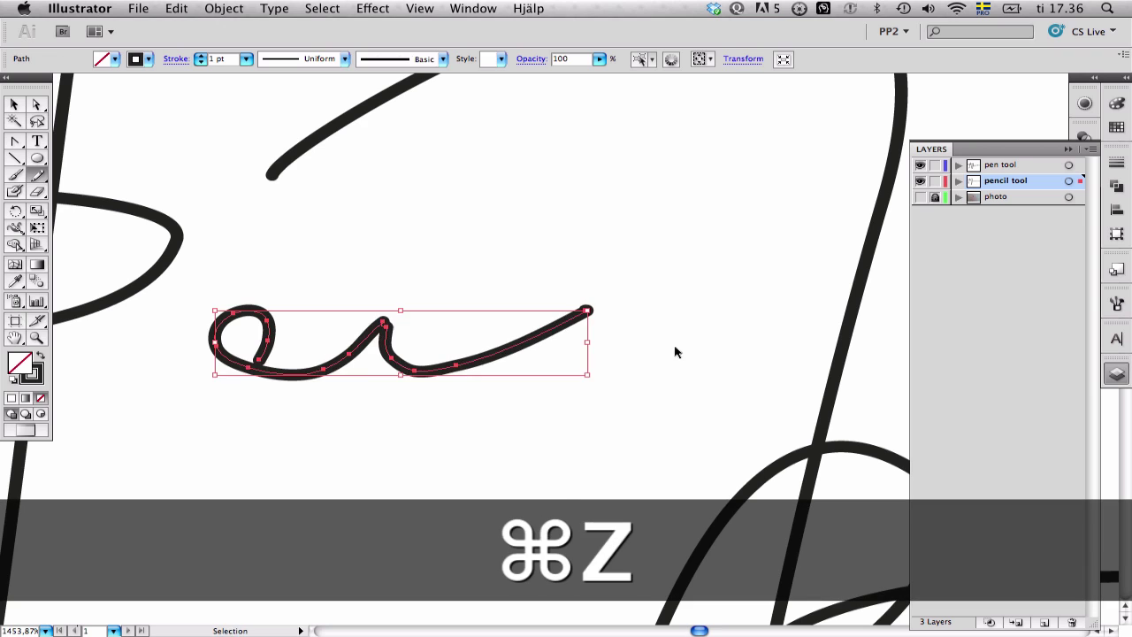
left_click_drag(320, 309, 384, 328)
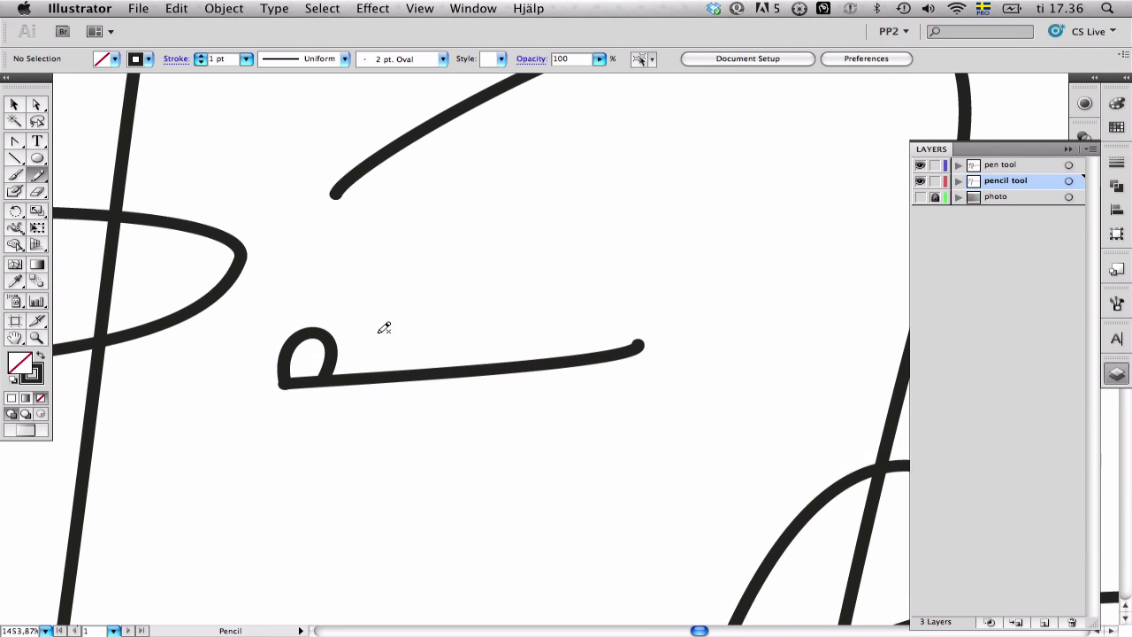
Step: Move the open end of the small stroke's loop up, clear of its baseline, with Direct Selection
key("v")
left_click(333, 361)
left_click_drag(280, 300, 436, 455)
key("super+minus")
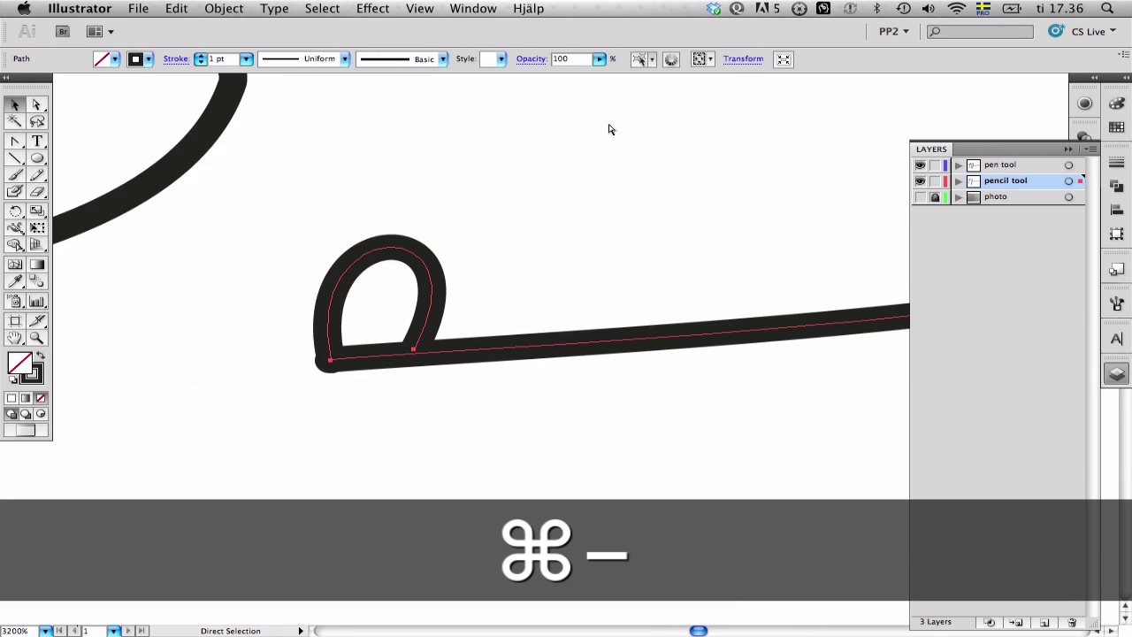
key("super+minus")
key("a")
left_click(339, 365)
left_click_drag(338, 368, 350, 331)
Step: Bow the small stroke's baseline downward by lowering the corner anchor's handle, and deselect the path
left_click(275, 378)
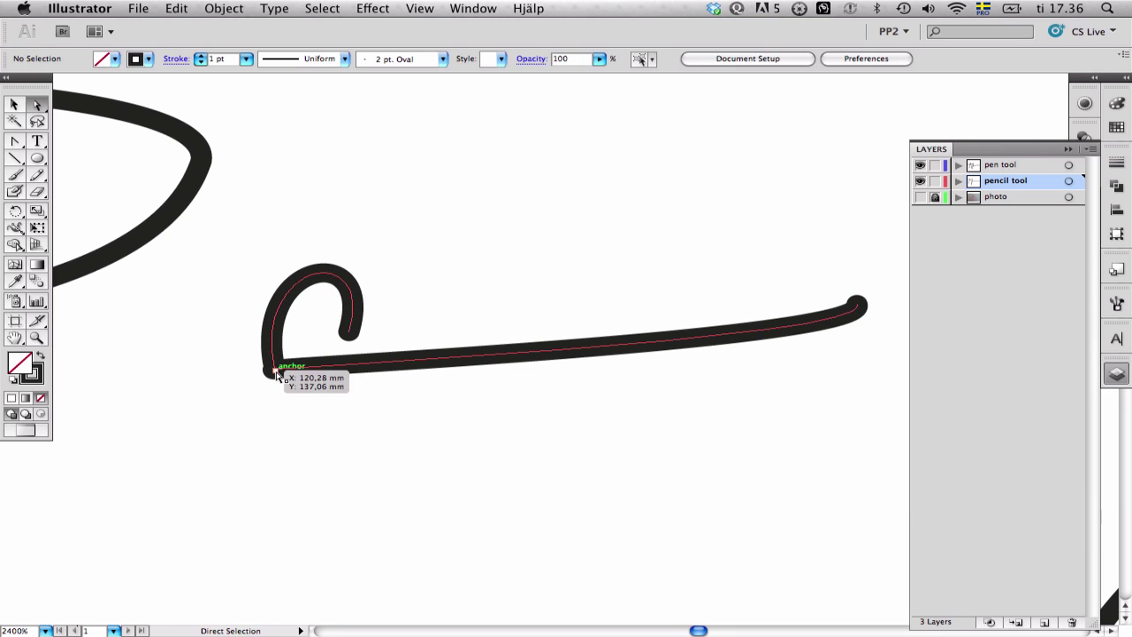
left_click(275, 371)
left_click(244, 369)
left_click_drag(276, 369, 283, 377)
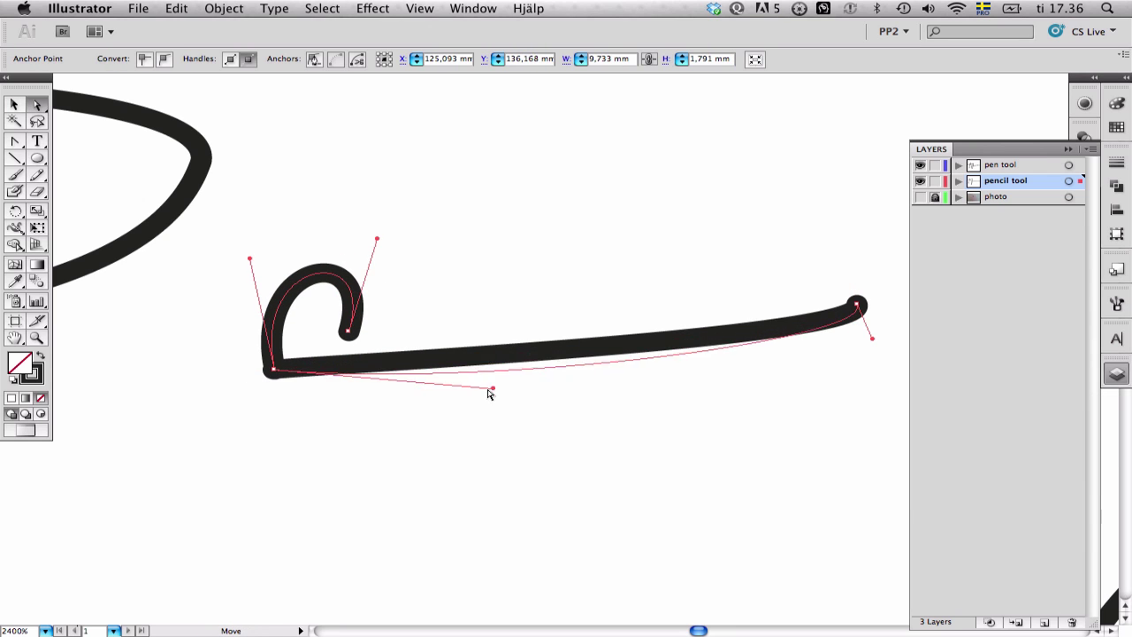
left_click(667, 273)
key("super+minus")
key("super+minus")
key("super+minus")
key("super+minus")
key("super+minus")
key("super+minus")
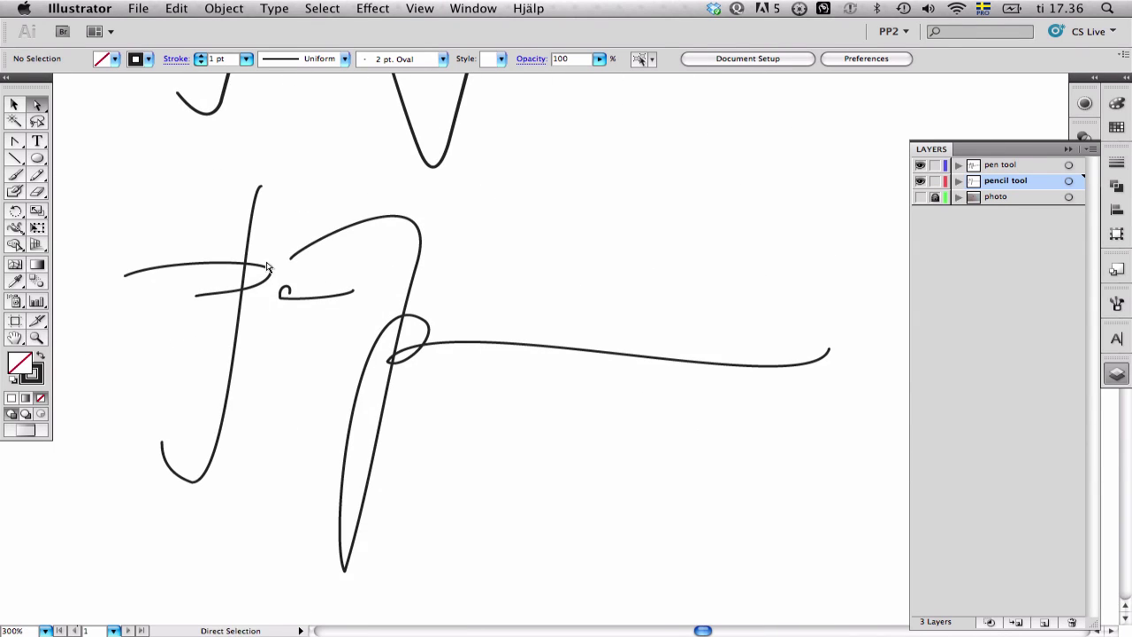
Step: Thicken the pencil signature's cross stroke at its bend and the tall stem above the crossing with the Width tool
key("super+space")
left_click_drag(157, 206, 617, 506)
key("shift+w")
key("super+space")
left_click_drag(290, 130, 481, 322)
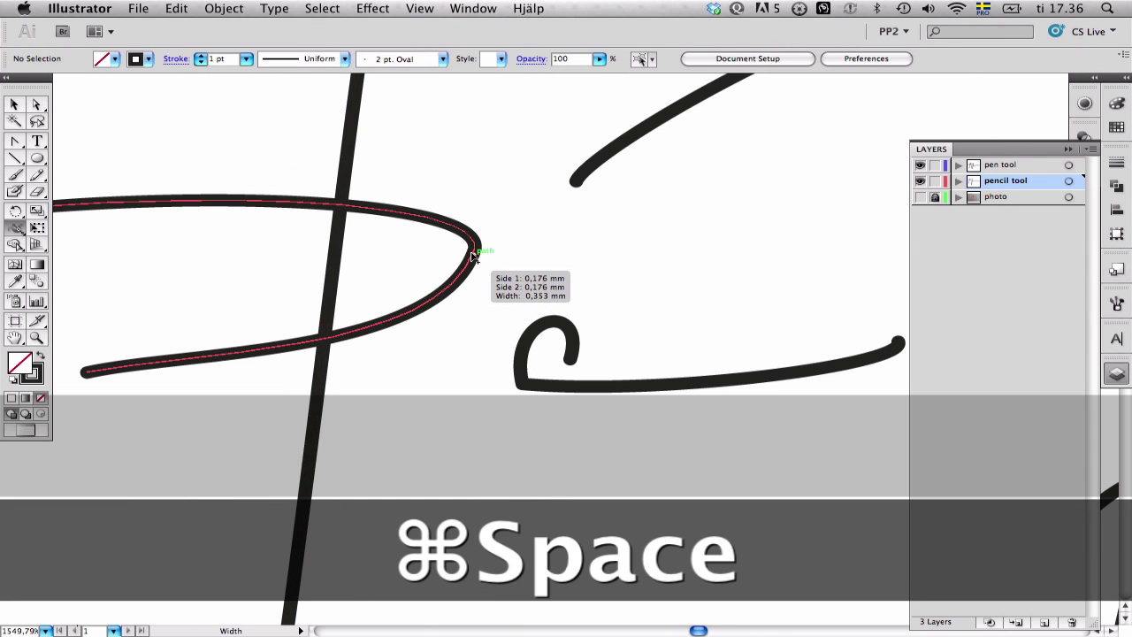
key("super+minus")
key("super+minus")
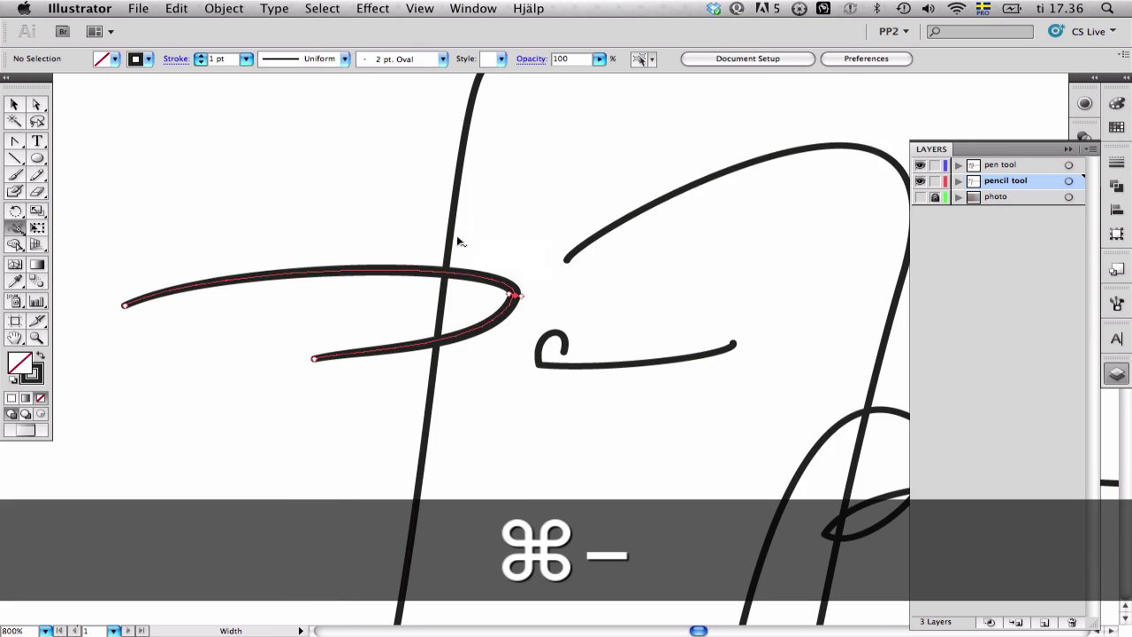
left_click_drag(450, 232, 446, 232)
Step: Adjust the small hooked stroke's width on its baseline near the corner with the Width tool
scroll(446, 232, "right", 3)
left_click_drag(317, 337, 316, 343)
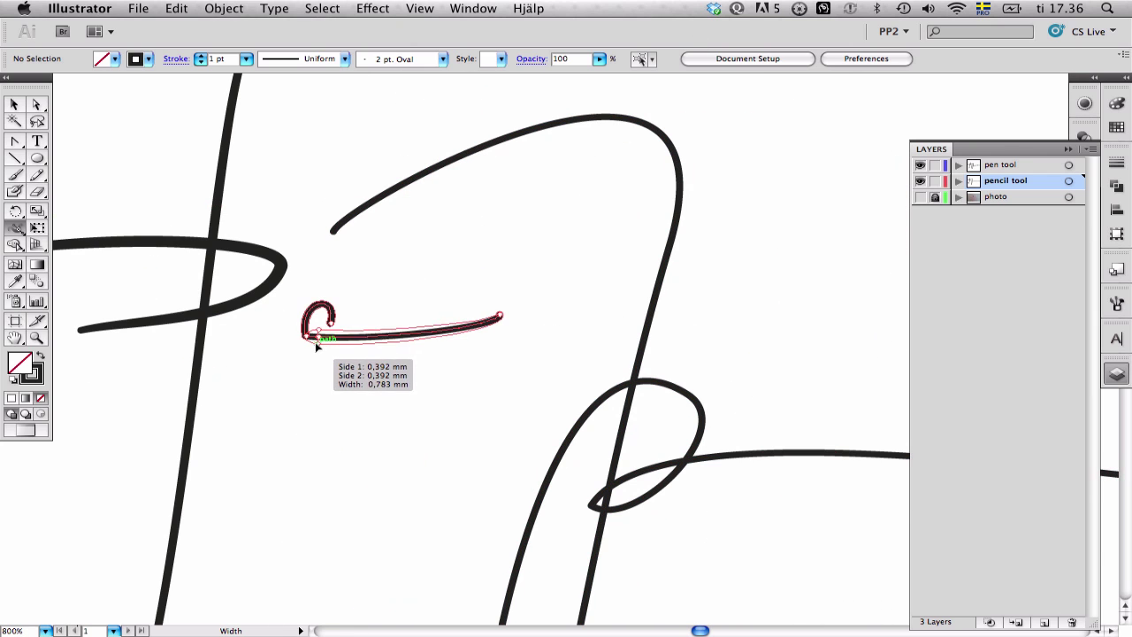
left_click(359, 343, "super")
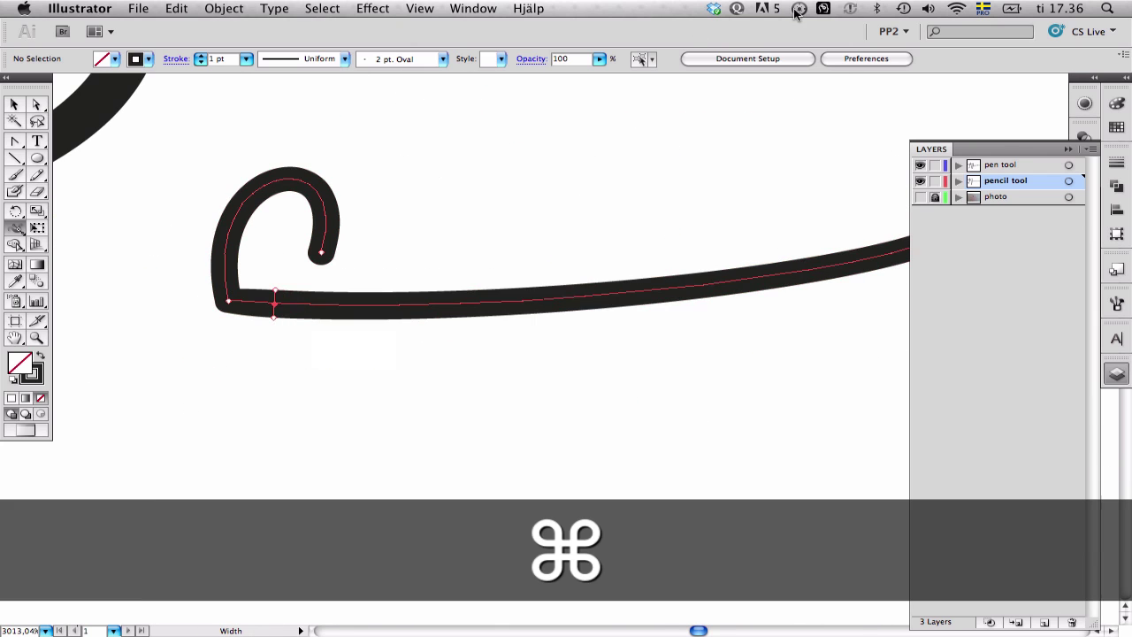
key("super+minus")
key("super+minus")
key("super+minus")
key("super+minus")
Step: Vary the second pencil letter's width with the Width tool, thickening the upper bend and small loop and thinning the descender and tail
scroll(662, 186, "right", 3)
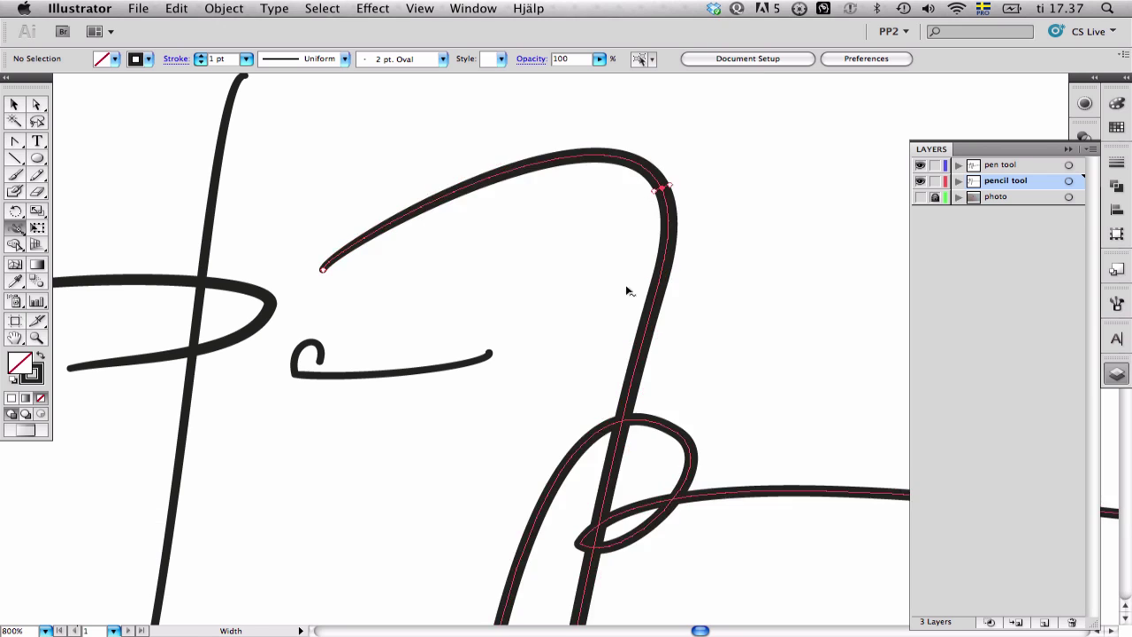
scroll(626, 290, "down", 10)
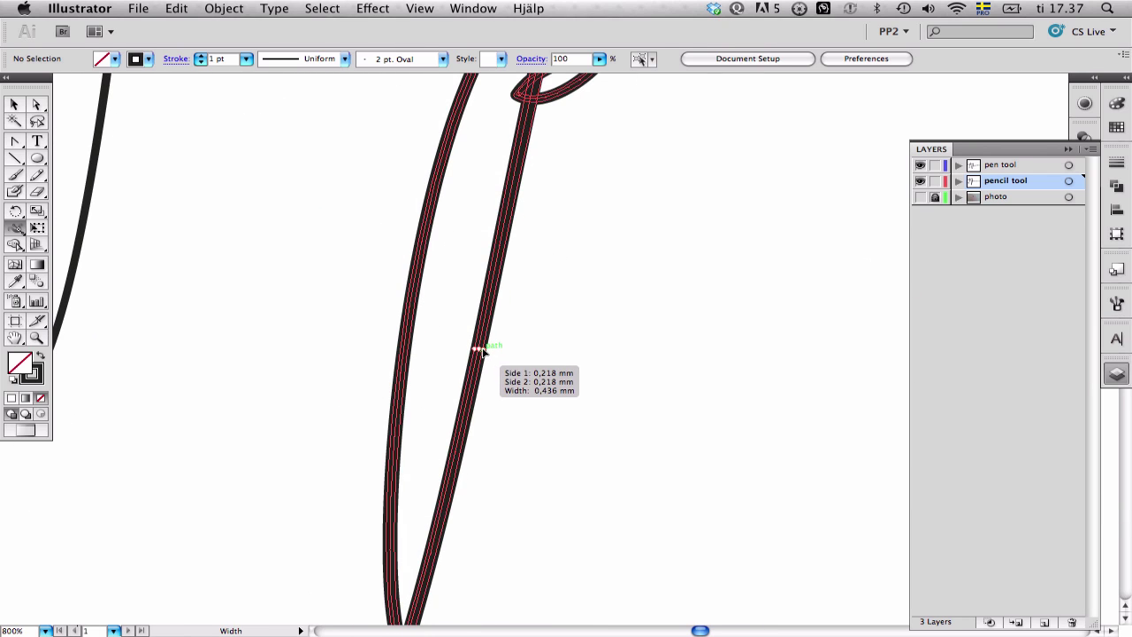
scroll(482, 351, "up", 5)
scroll(482, 351, "right", 2)
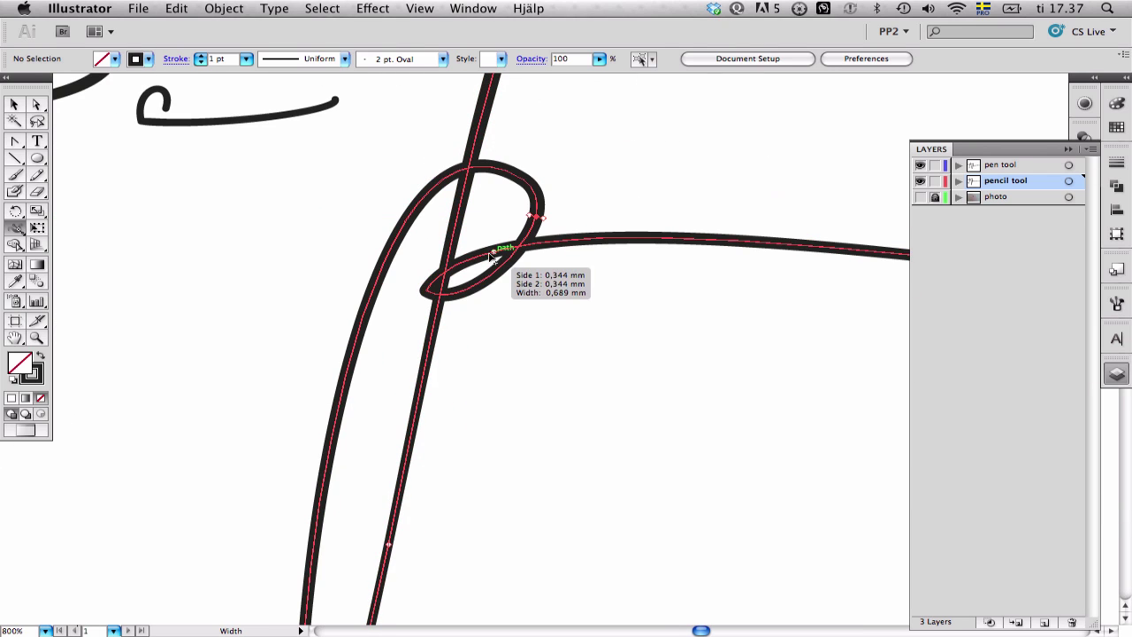
scroll(380, 443, "down", 10)
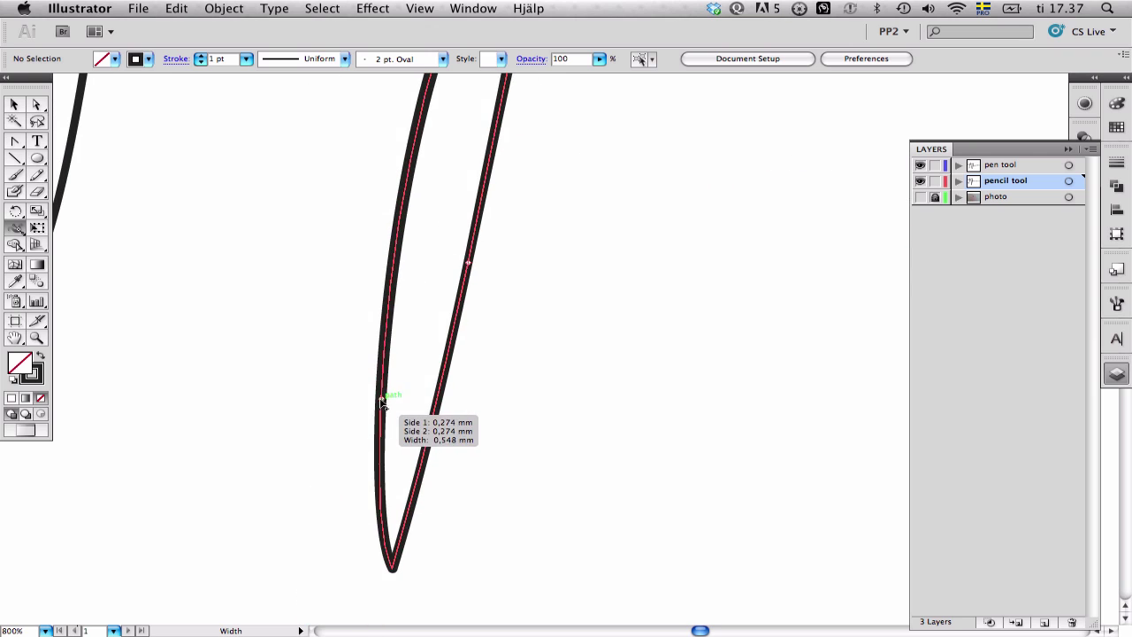
key("super+minus")
key("super+minus")
key("super+minus")
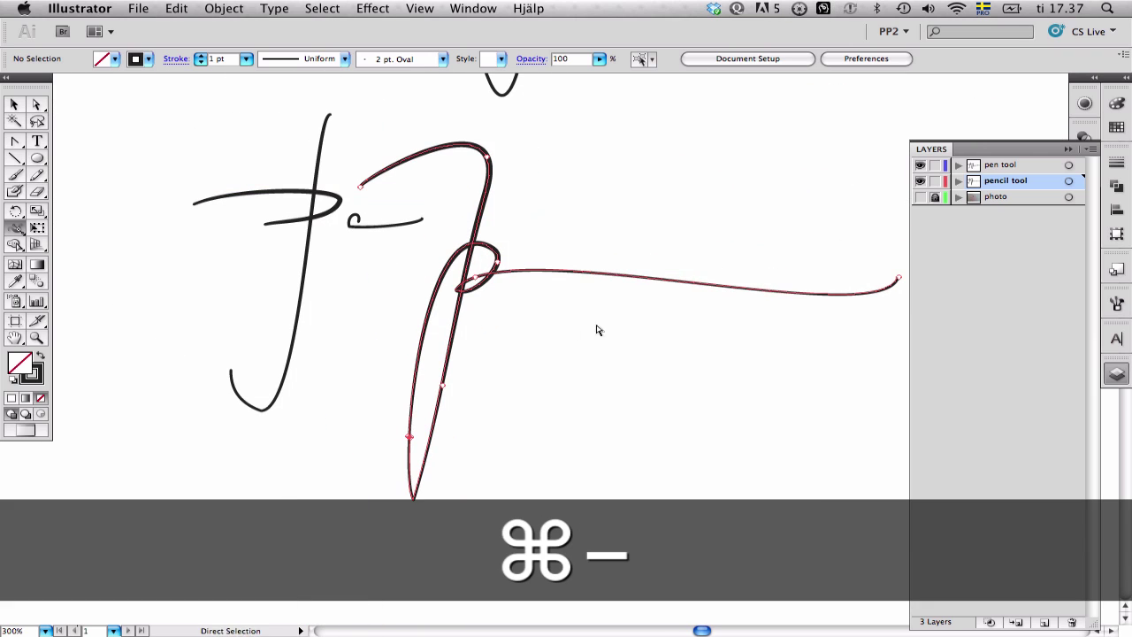
Step: Thin the second pencil letter's stroke at its upper bend to about 2.08 pt with the Width tool
key("v")
left_click_drag(664, 330, 589, 414)
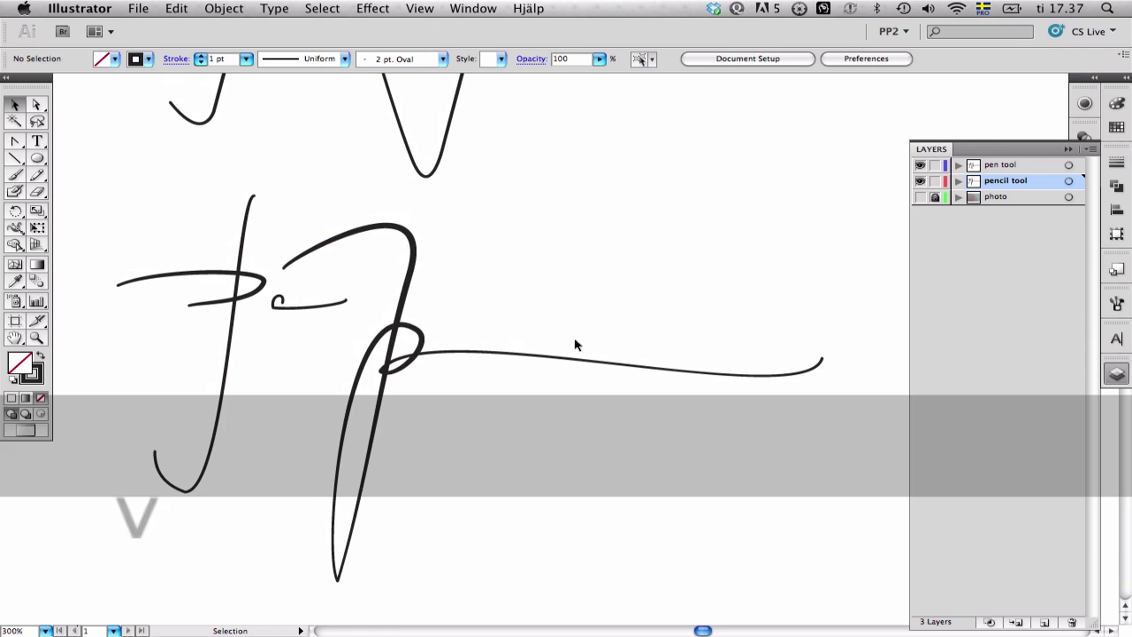
key("super+space")
left_click_drag(344, 192, 533, 427)
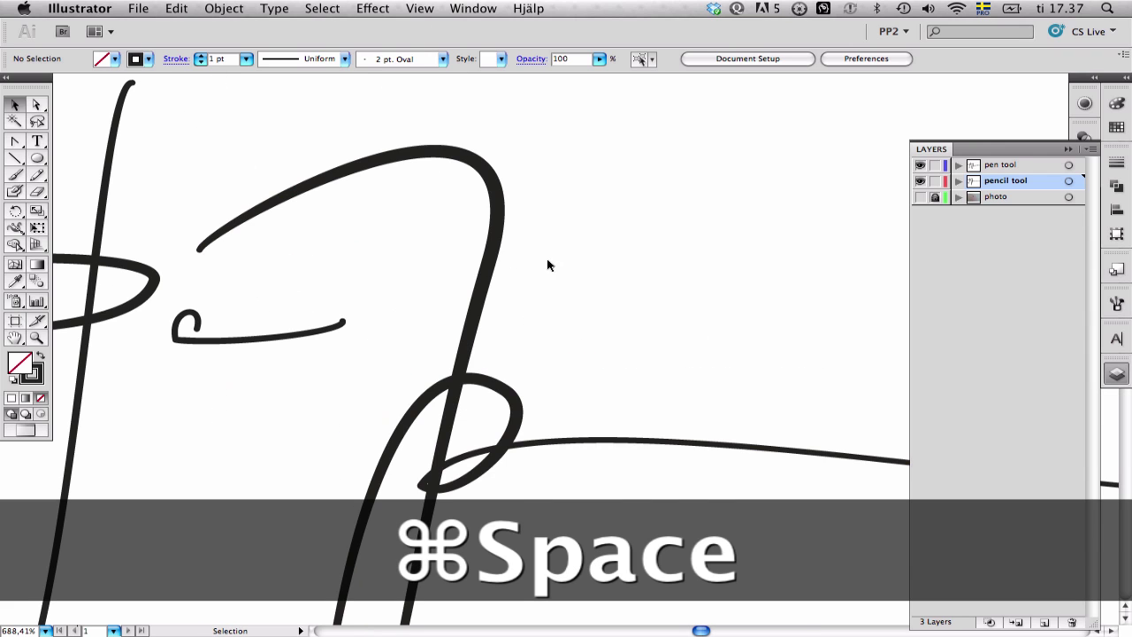
key("a")
left_click(492, 233, "super")
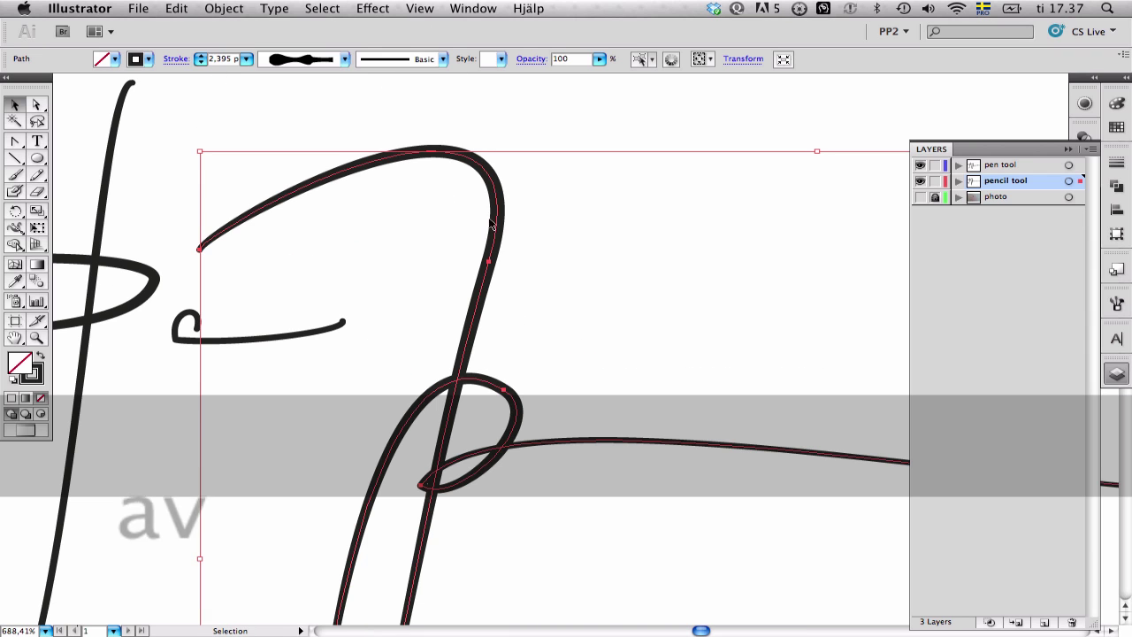
key("shift+w")
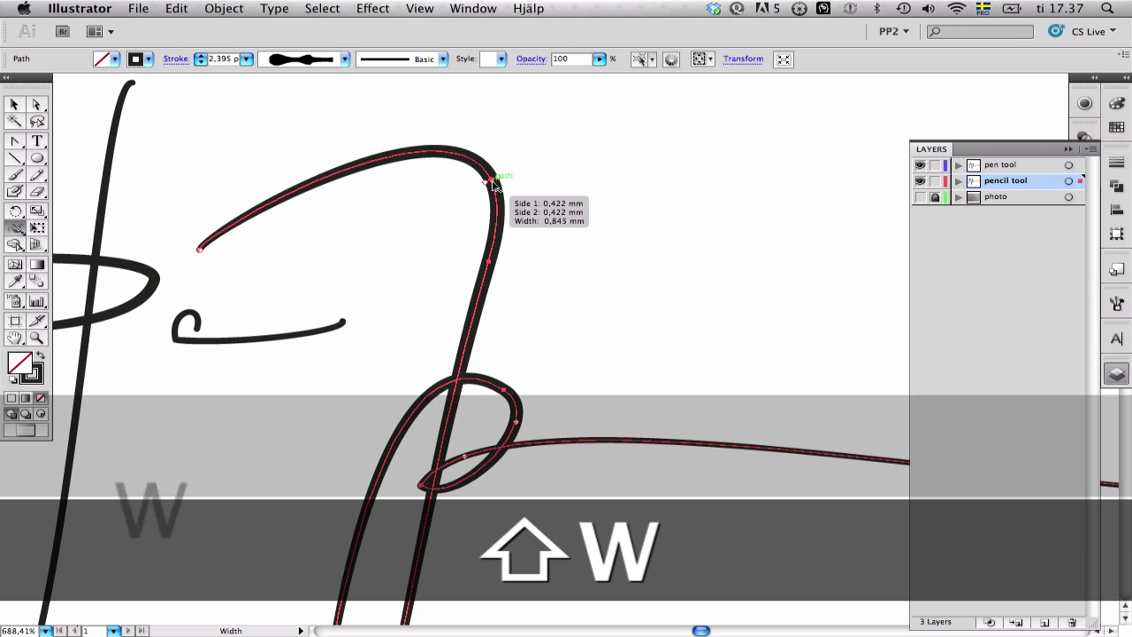
key("super+space")
left_click_drag(469, 141, 573, 264)
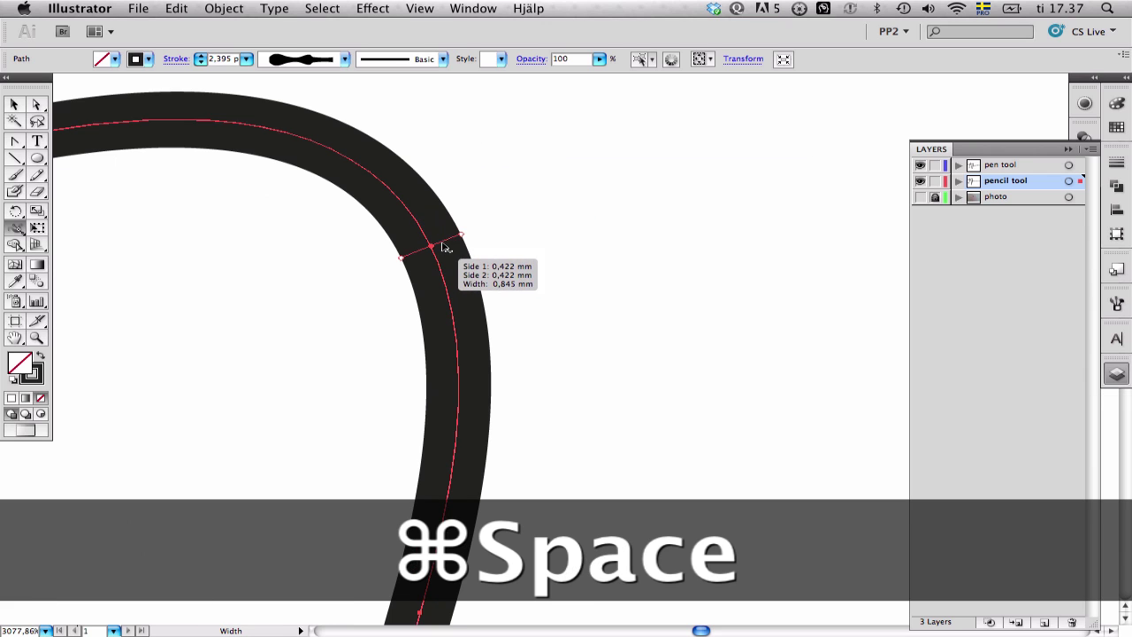
left_click_drag(460, 237, 451, 237)
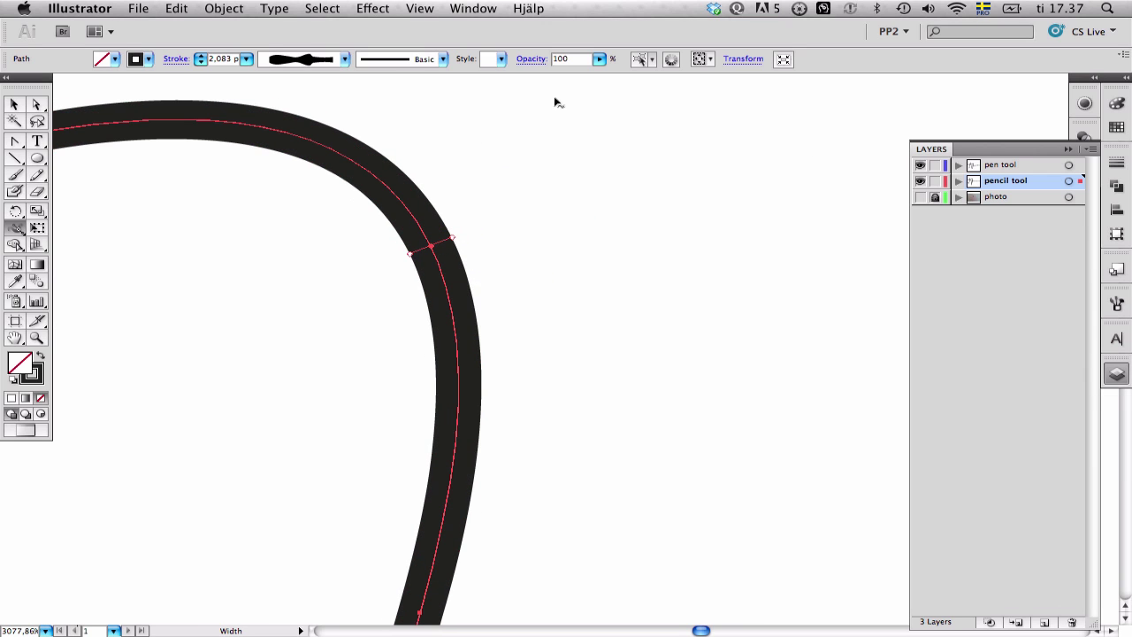
Step: Deselect the second pencil letter and examine the pen and pencil signatures together at 200% zoom
key("super+minus")
key("super+minus")
key("super+minus")
key("super+minus")
key("super+minus")
key("super+minus")
key("super+minus")
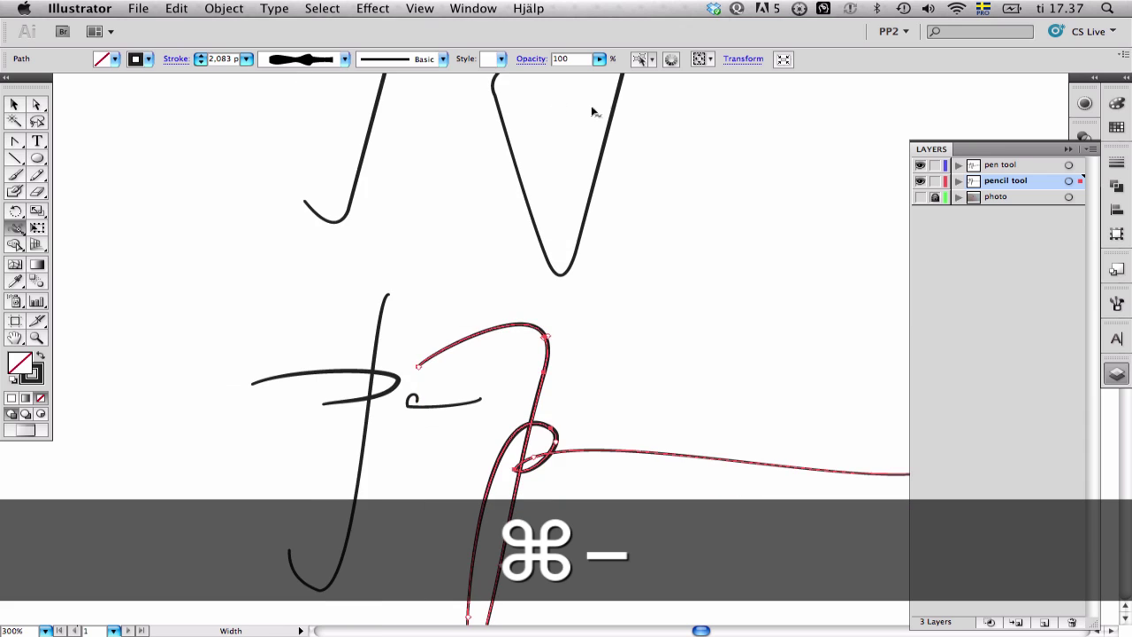
key("space")
left_click_drag(597, 273, 470, 84)
left_click(555, 382, "super")
key("space")
left_click_drag(521, 301, 549, 332)
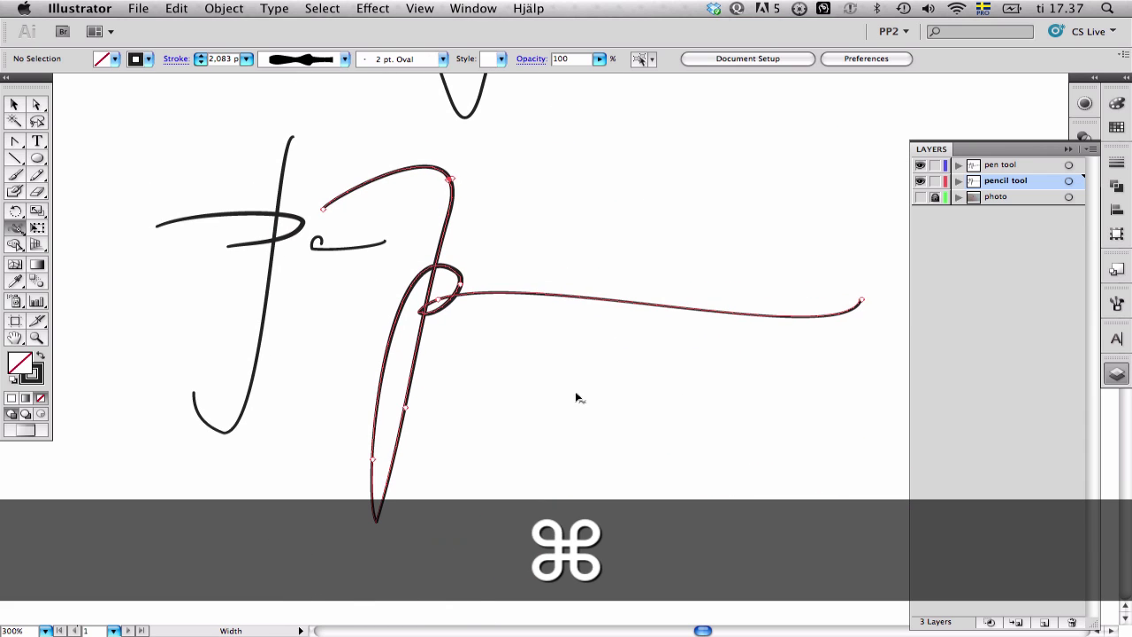
key("v")
key("super+minus")
key("space")
mouse_move(596, 233)
left_mouse_down()
mouse_move(571, 357)
mouse_move(552, 344)
mouse_move(551, 293)
left_mouse_up()
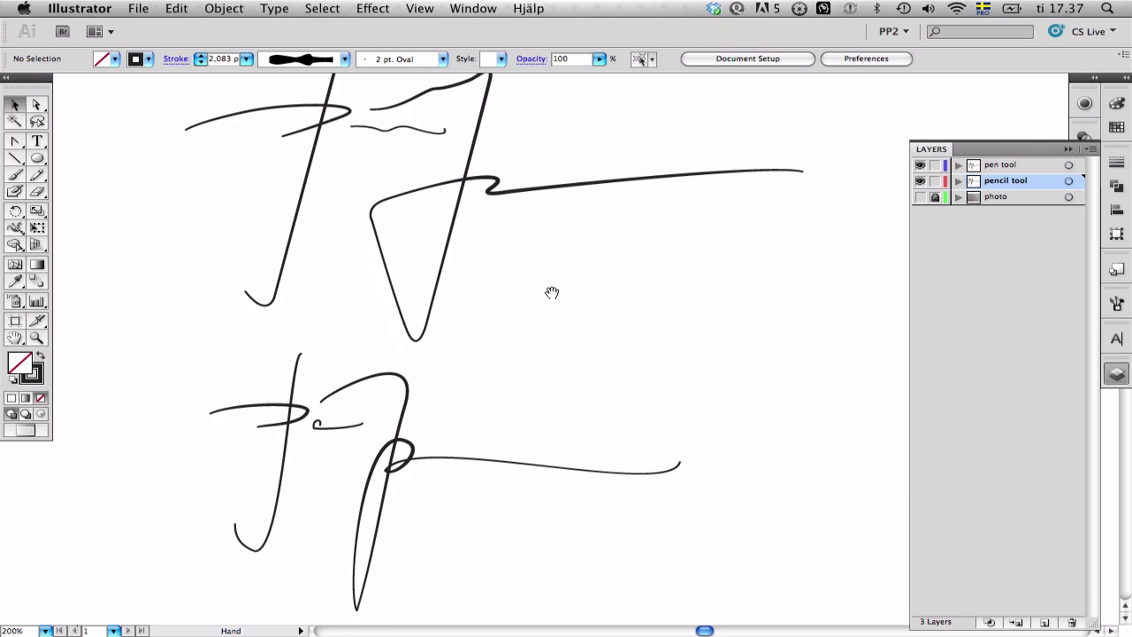